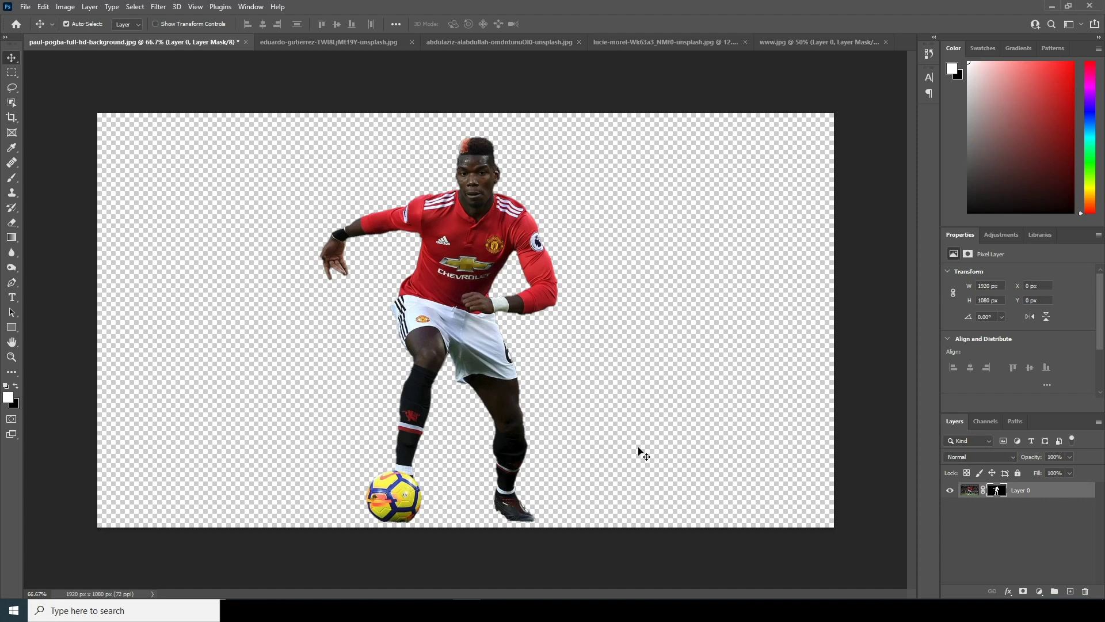
# - Switch to Photos and examine the sample baseball poster designs for layout, lighting and composition ideas
pyautogui.moveTo(334, 584)
pyautogui.click(355, 550)
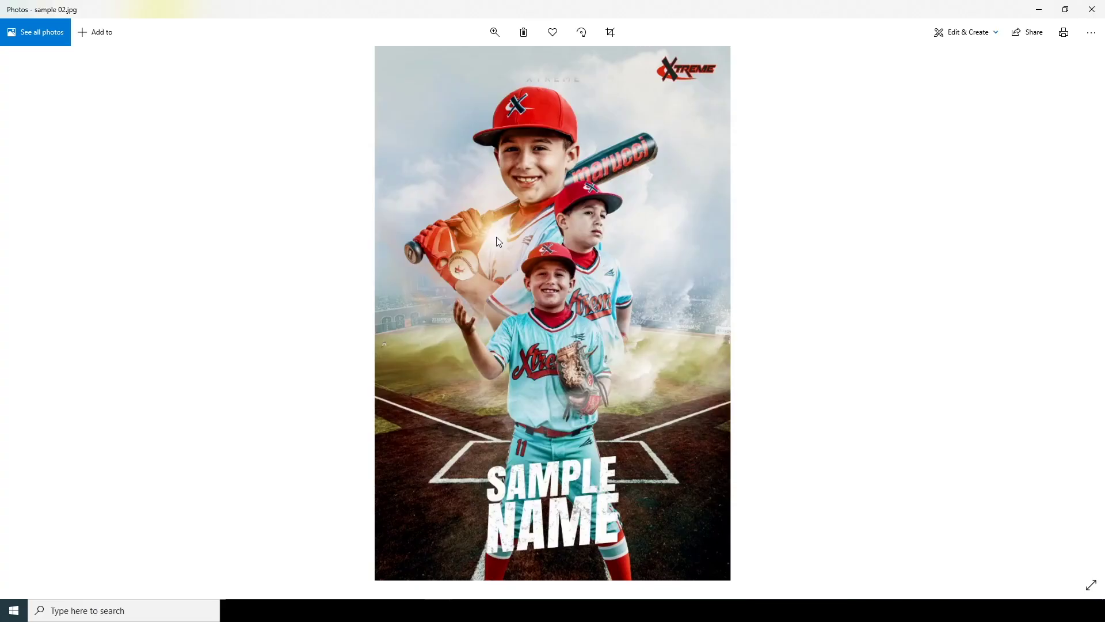
pyautogui.press('Right')
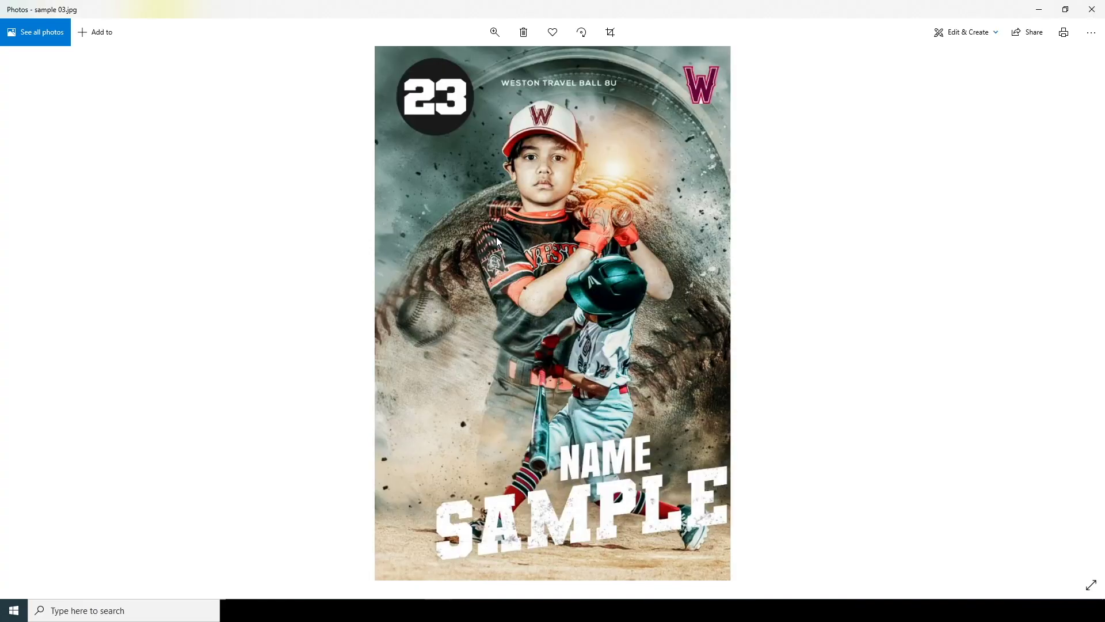
pyautogui.press('Right')
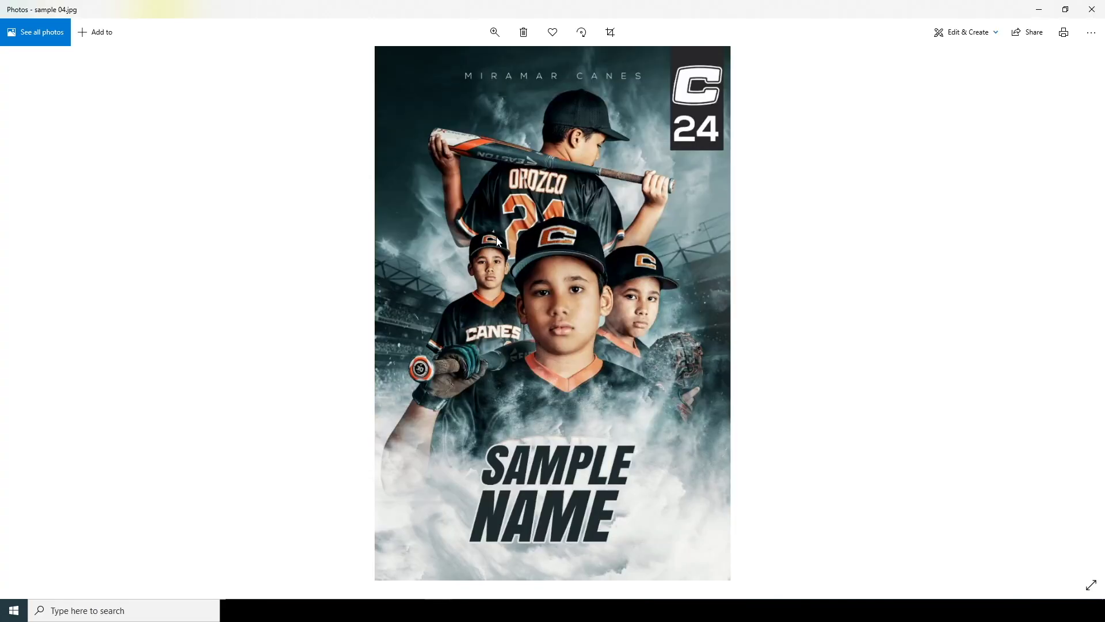
pyautogui.press('Right')
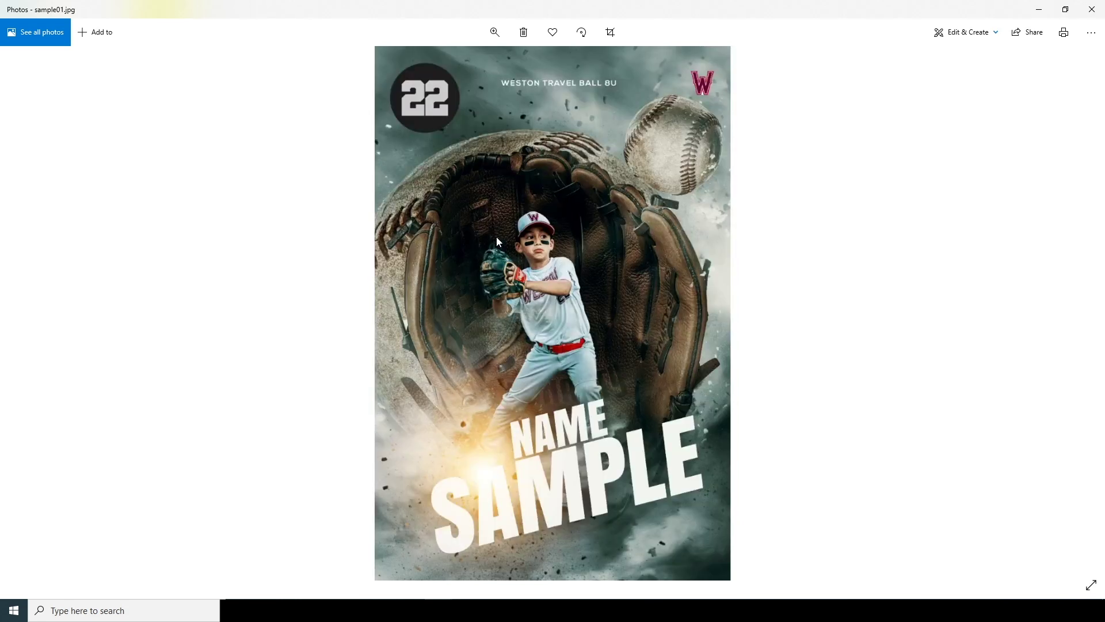
pyautogui.press('Left')
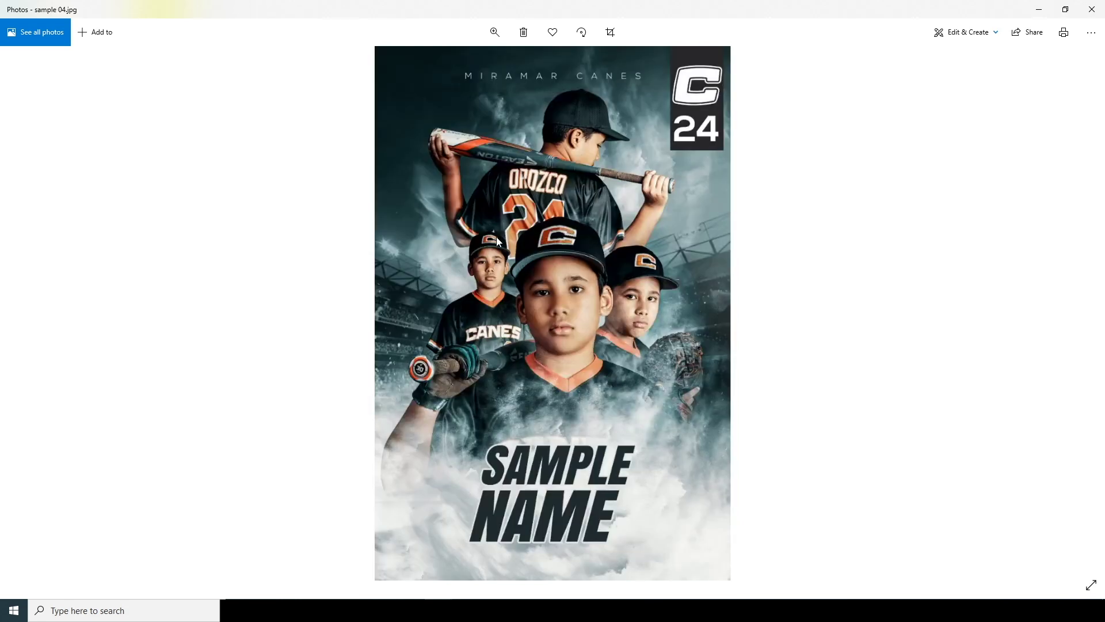
pyautogui.press('Left')
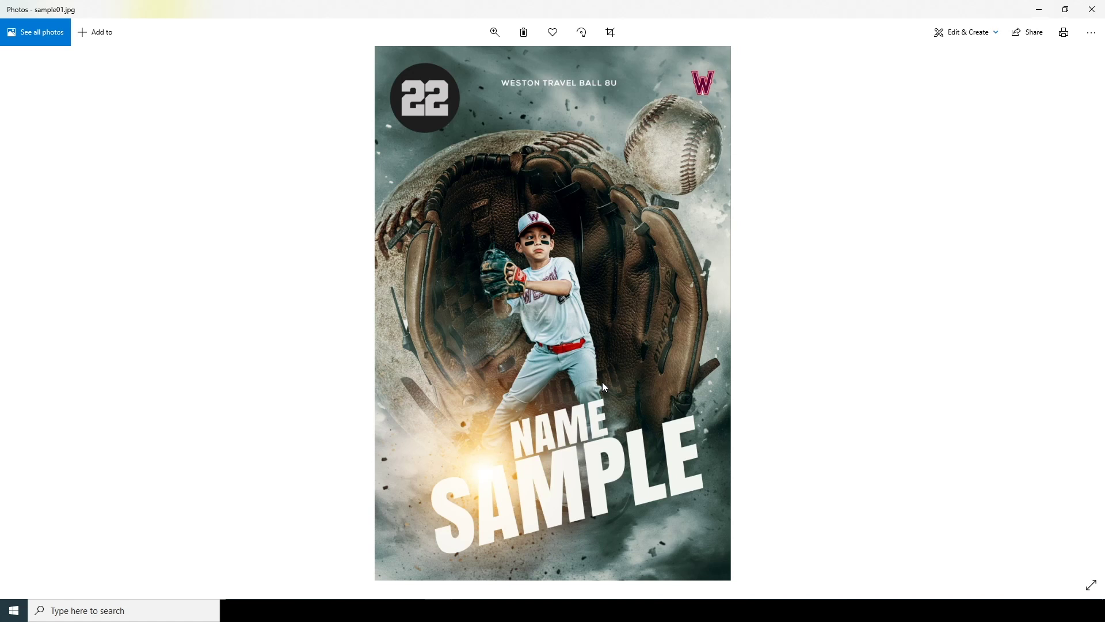
pyautogui.press('Right')
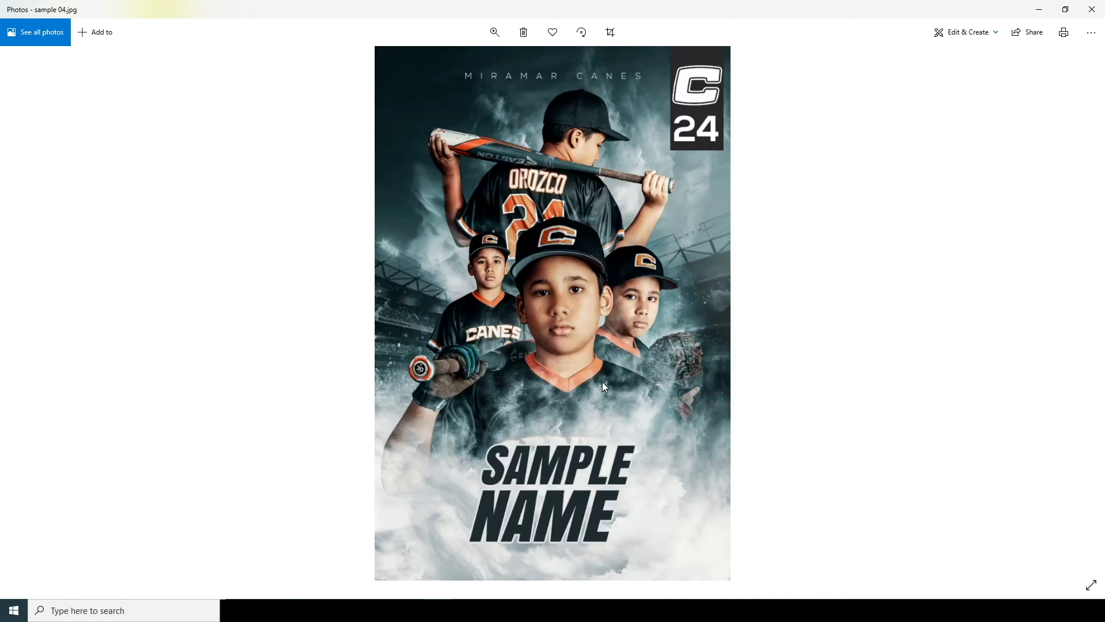
pyautogui.press('Right')
pyautogui.press('Right')
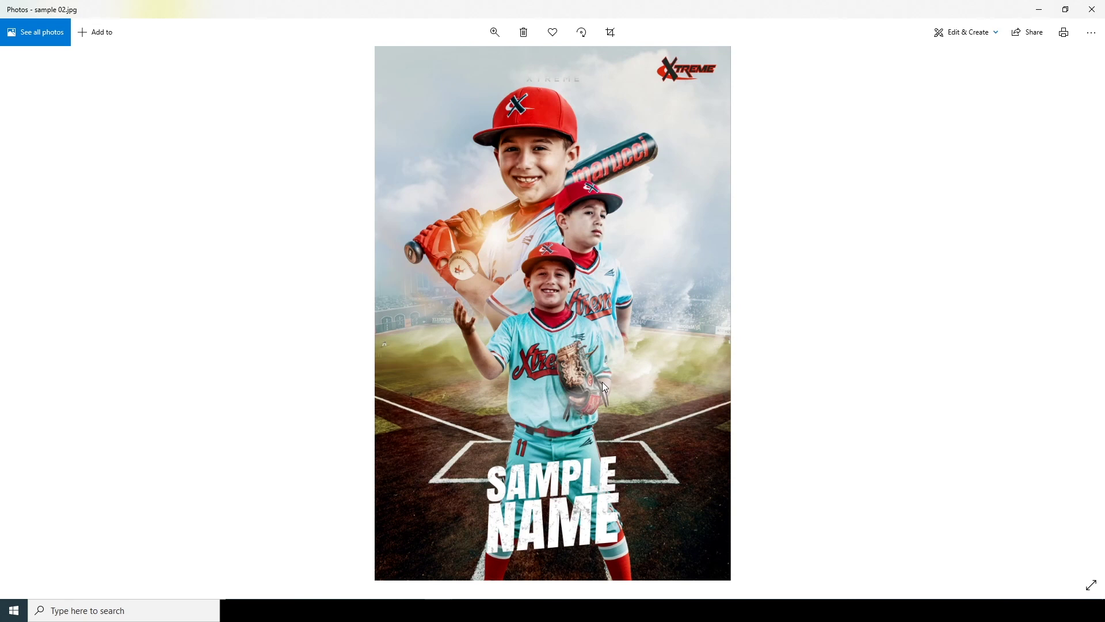
pyautogui.press('Right')
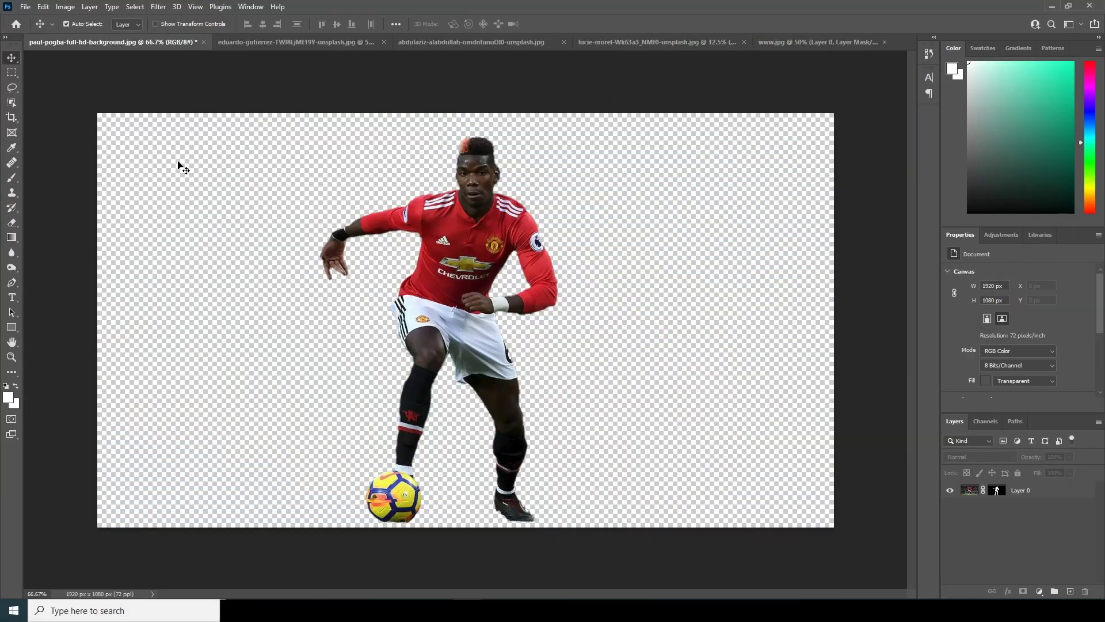
# - Create a new 8.5 x 11 inch Letter document at 300 pixels/inch with 16 bit RGB color and a white background
pyautogui.click(28, 9)
pyautogui.click(35, 28)
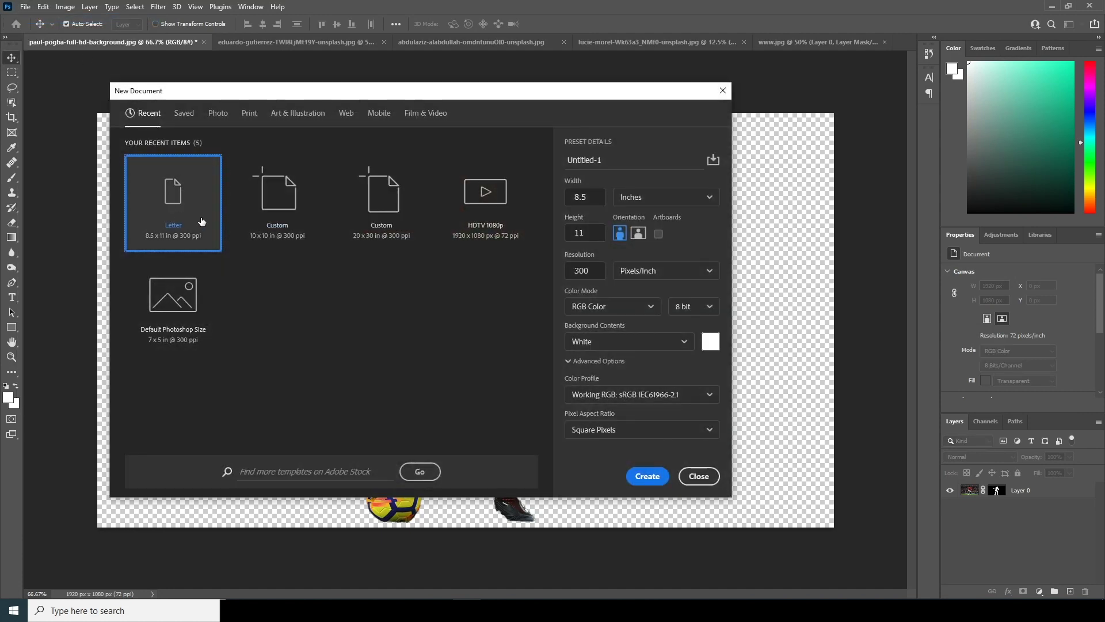
pyautogui.click(581, 270)
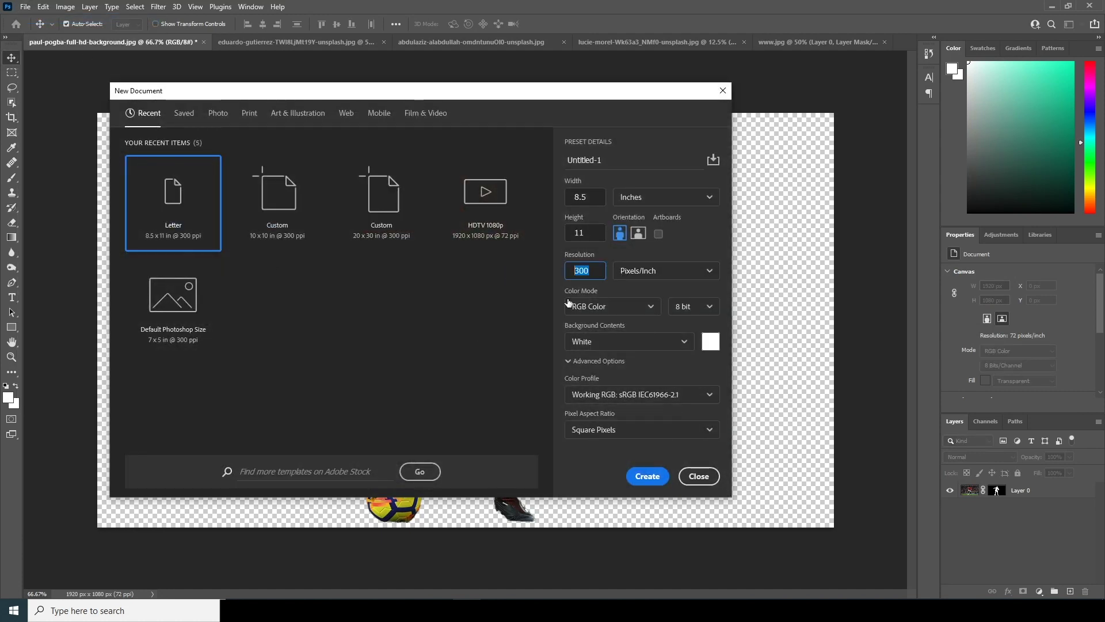
pyautogui.click(710, 310)
pyautogui.click(699, 352)
pyautogui.click(646, 477)
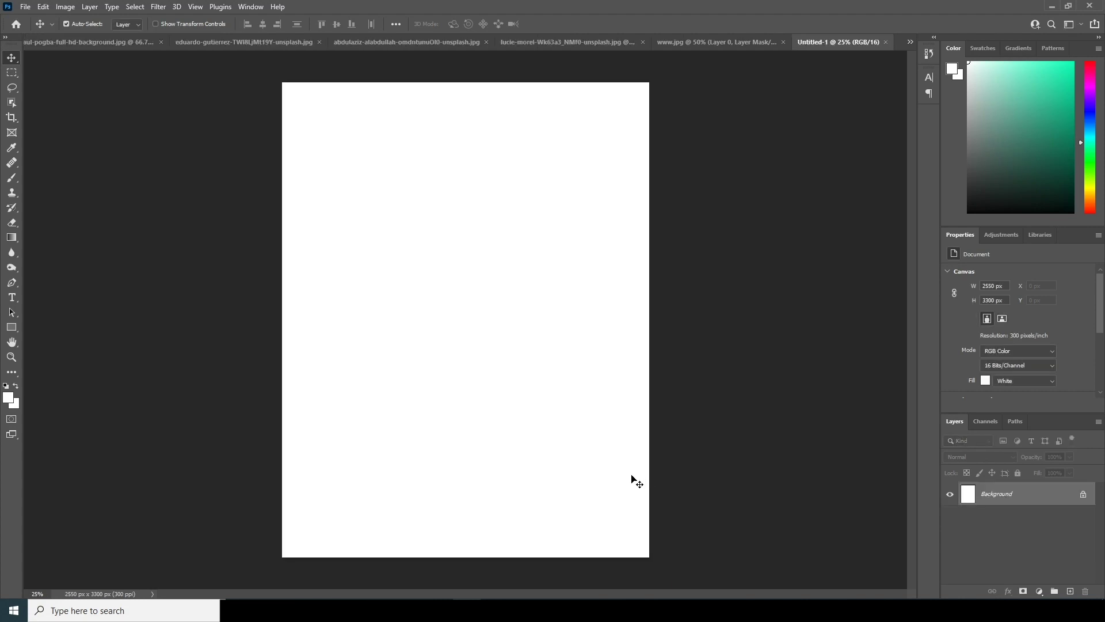
# - Copy the cracked salt flat photo into the Untitled-1 document and place it in the lower part of the page
pyautogui.click(232, 46)
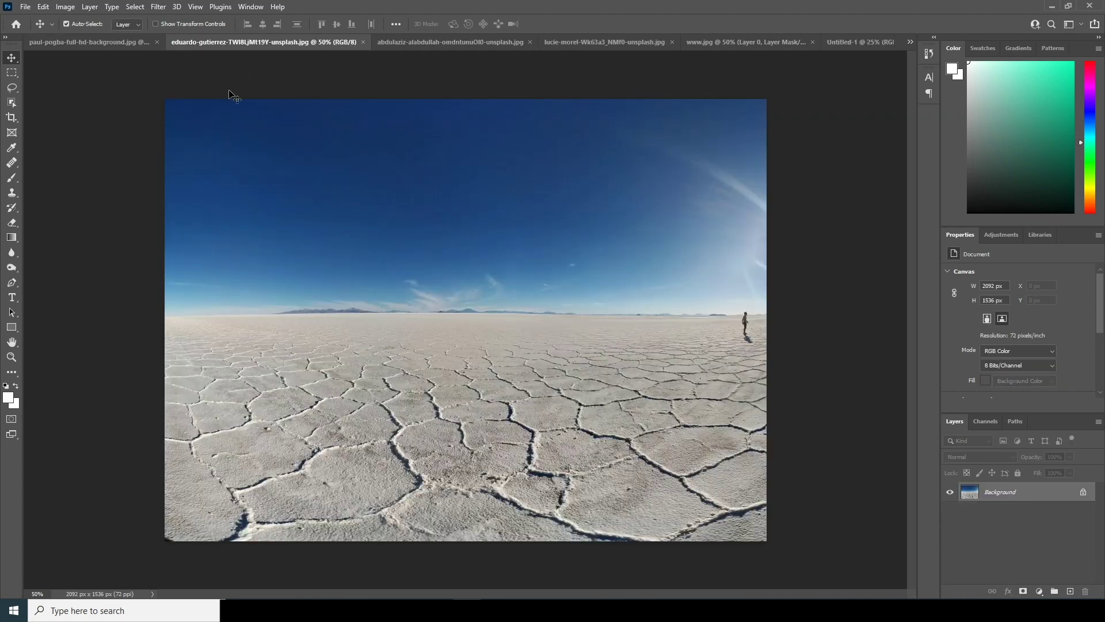
pyautogui.moveTo(455, 416); pyautogui.dragTo(478, 425)
pyautogui.click(530, 237)
pyautogui.moveTo(494, 377); pyautogui.dragTo(485, 388)
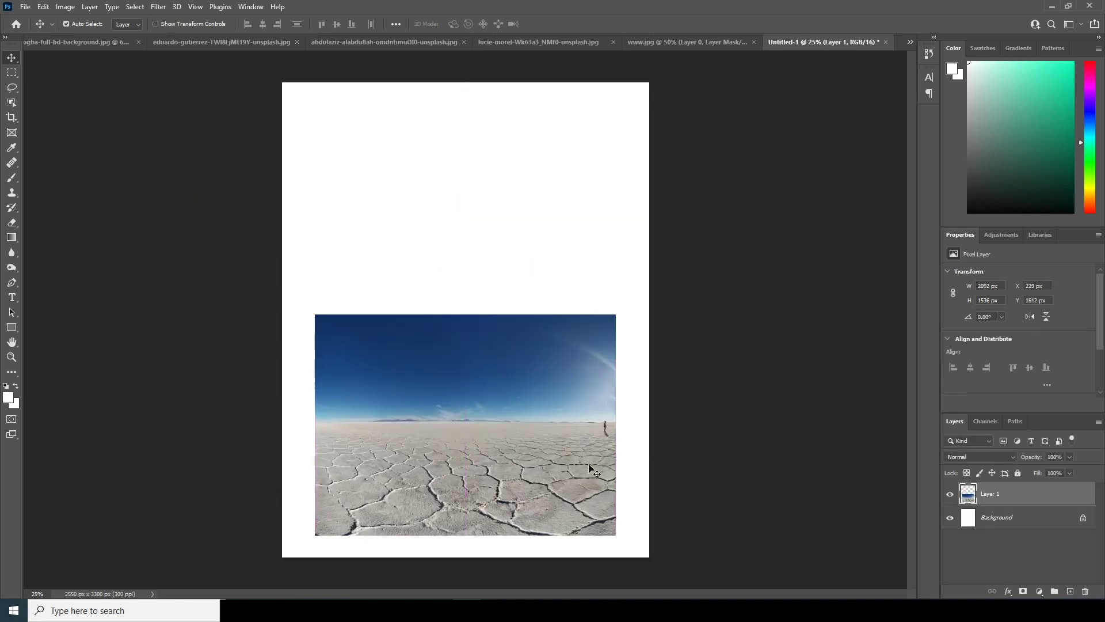
# - Convert the salt flat layer to a smart object and scale it to about 143% so it spans the page's lower part
pyautogui.rightClick(1025, 494)
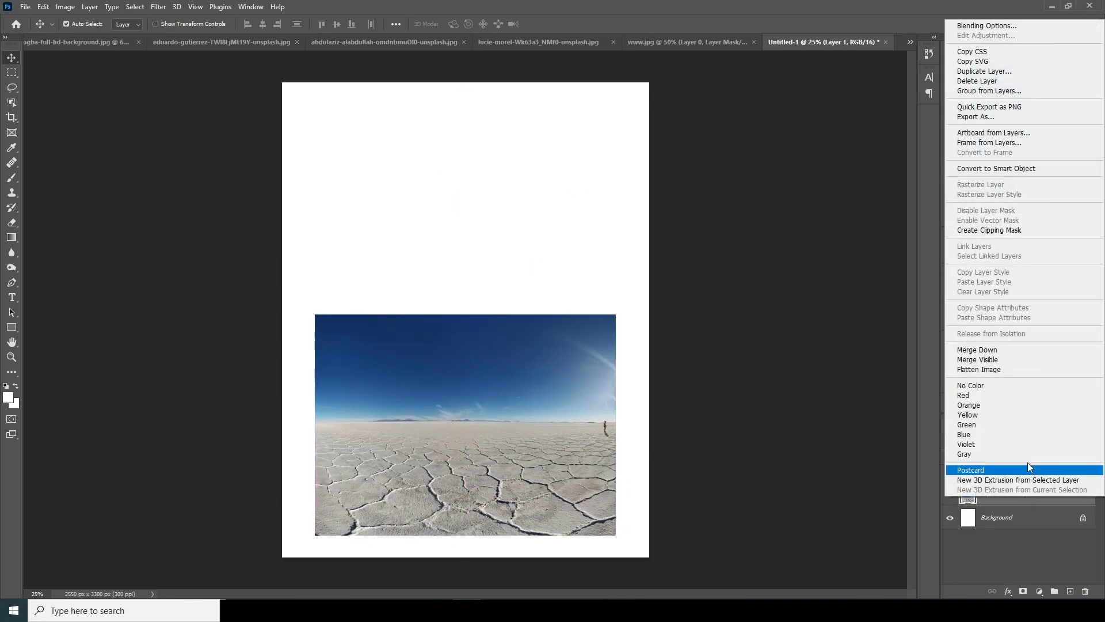
pyautogui.click(996, 168)
pyautogui.hotkey('ctrl', 't')
pyautogui.moveTo(616, 534); pyautogui.dragTo(673, 576)
pyautogui.moveTo(560, 467); pyautogui.dragTo(561, 433)
pyautogui.moveTo(672, 546); pyautogui.dragTo(681, 558)
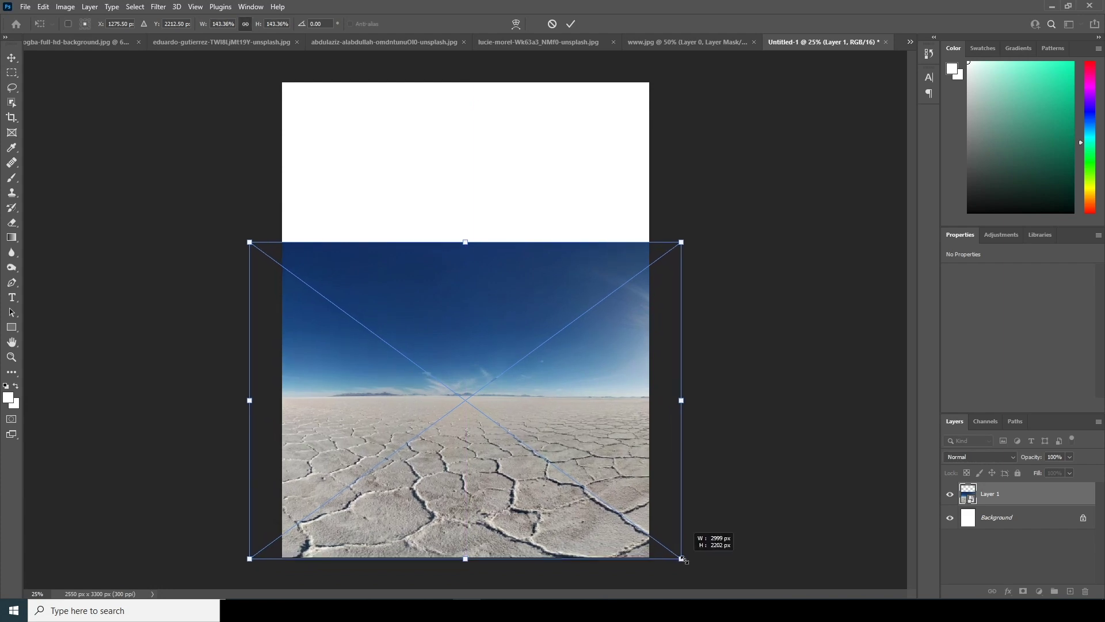
pyautogui.rightClick(561, 400)
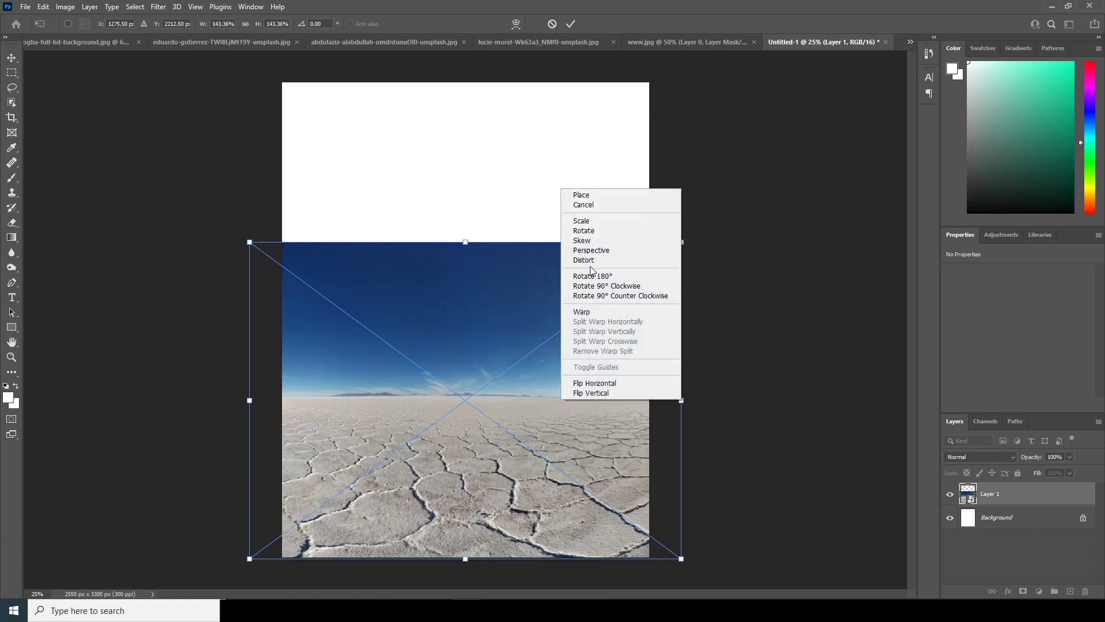
pyautogui.click(476, 336)
pyautogui.press('Return')
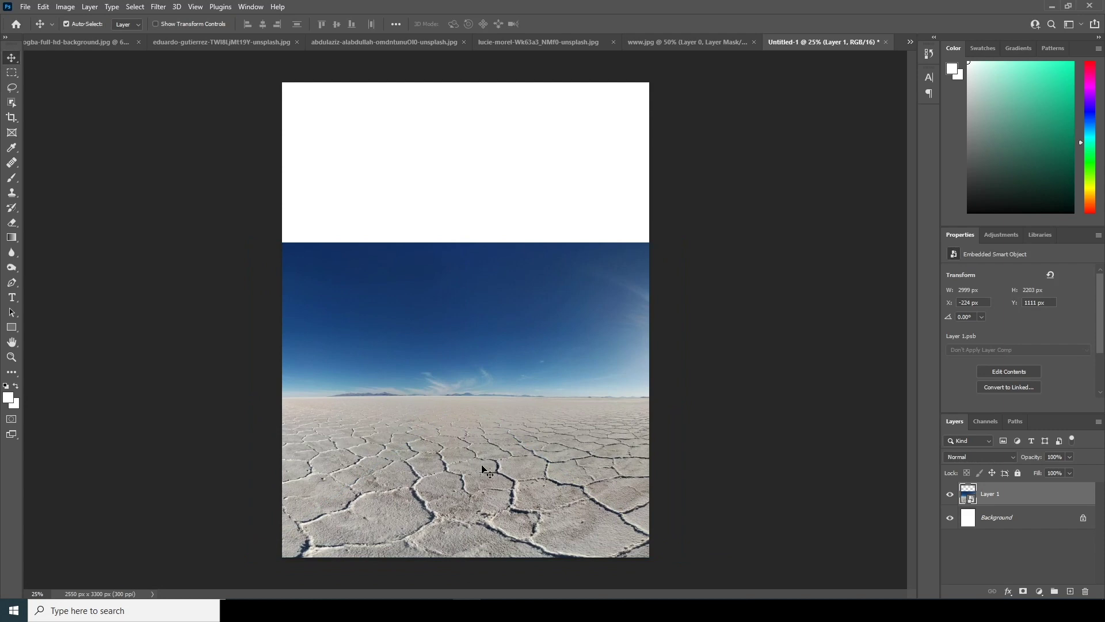
# - Add a layer mask to the salt flat layer and hide its blue sky with a large soft black brush
pyautogui.click(1023, 592)
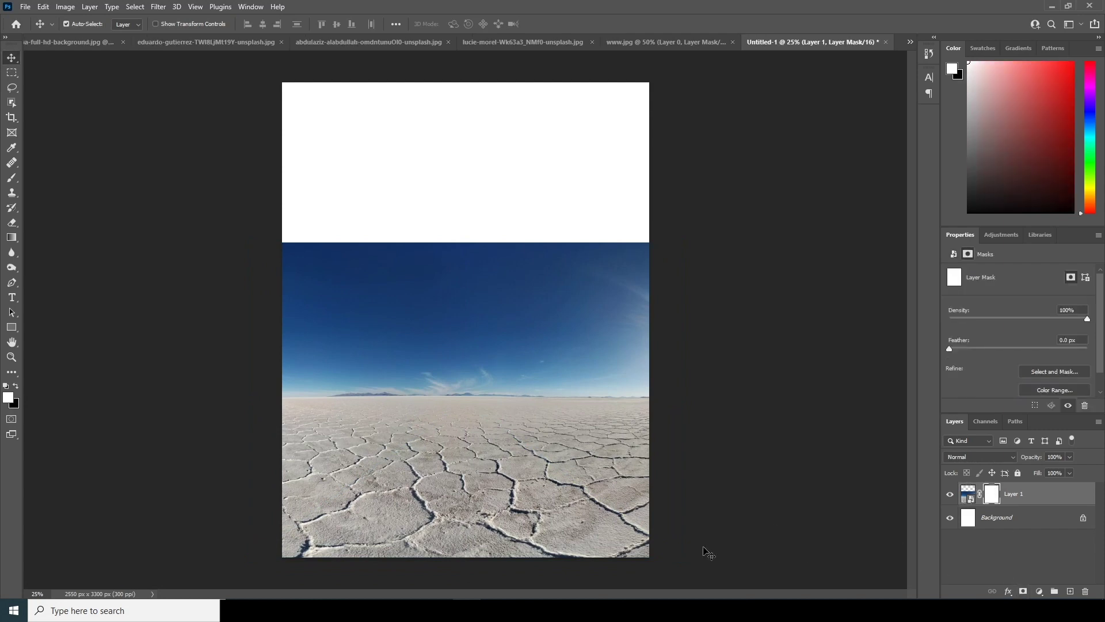
pyautogui.press('b')
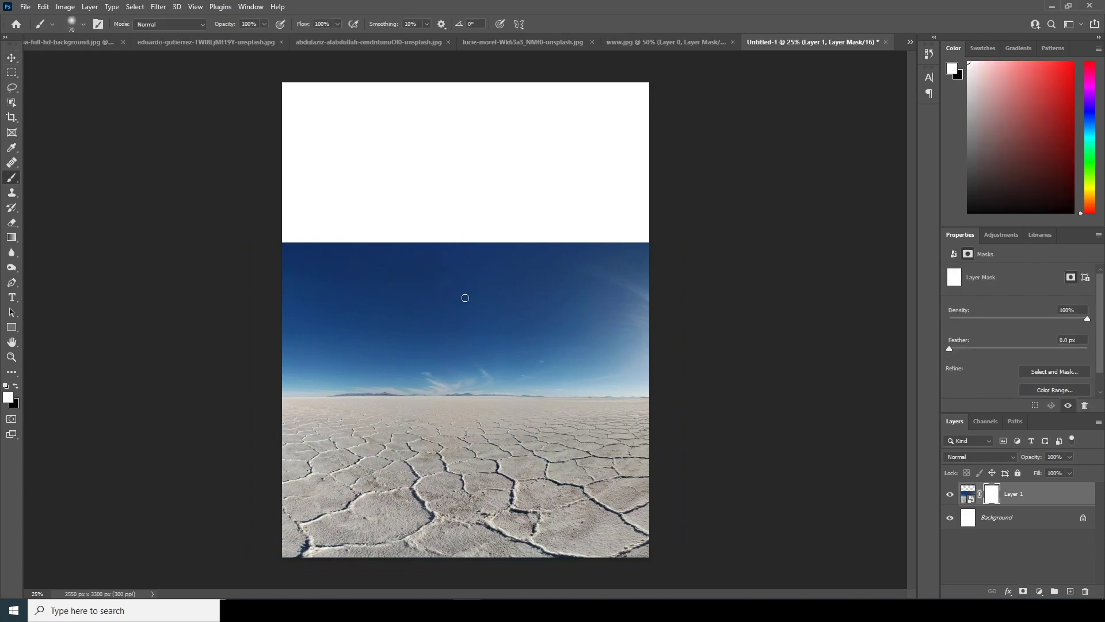
pyautogui.press(']')
pyautogui.press(']')
pyautogui.press(']')
pyautogui.press(']')
pyautogui.press(']')
pyautogui.press(']')
pyautogui.press(']')
pyautogui.press(']')
pyautogui.press(']')
pyautogui.press(']')
pyautogui.press(']')
pyautogui.press(']')
pyautogui.press(']')
pyautogui.press(']')
pyautogui.press(']')
pyautogui.press(']')
pyautogui.press(']')
pyautogui.press(']')
pyautogui.press(']')
pyautogui.press(']')
pyautogui.click(16, 386)
pyautogui.moveTo(242, 238)
pyautogui.mouseDown()
pyautogui.moveTo(503, 259)
pyautogui.moveTo(382, 283)
pyautogui.moveTo(299, 283)
pyautogui.moveTo(266, 341)
pyautogui.moveTo(297, 374)
pyautogui.moveTo(621, 365)
pyautogui.moveTo(568, 309)
pyautogui.moveTo(633, 305)
pyautogui.mouseUp()
# - Mask out the remaining sky along the horizon with a smaller black brush to soften the ground's edge
pyautogui.press('[')
pyautogui.press('[')
# - Restore the cracked ground below the horizon by painting white on the mask, then return to a smaller black brush
pyautogui.press('[')
pyautogui.press('[')
pyautogui.press('[')
pyautogui.press('[')
pyautogui.moveTo(650, 383); pyautogui.dragTo(247, 398)
pyautogui.click(17, 386)
pyautogui.press(']')
pyautogui.press(']')
pyautogui.press(']')
pyautogui.press(']')
pyautogui.moveTo(336, 435); pyautogui.dragTo(348, 439)
pyautogui.click(16, 386)
pyautogui.press('[')
pyautogui.press('[')
pyautogui.press('[')
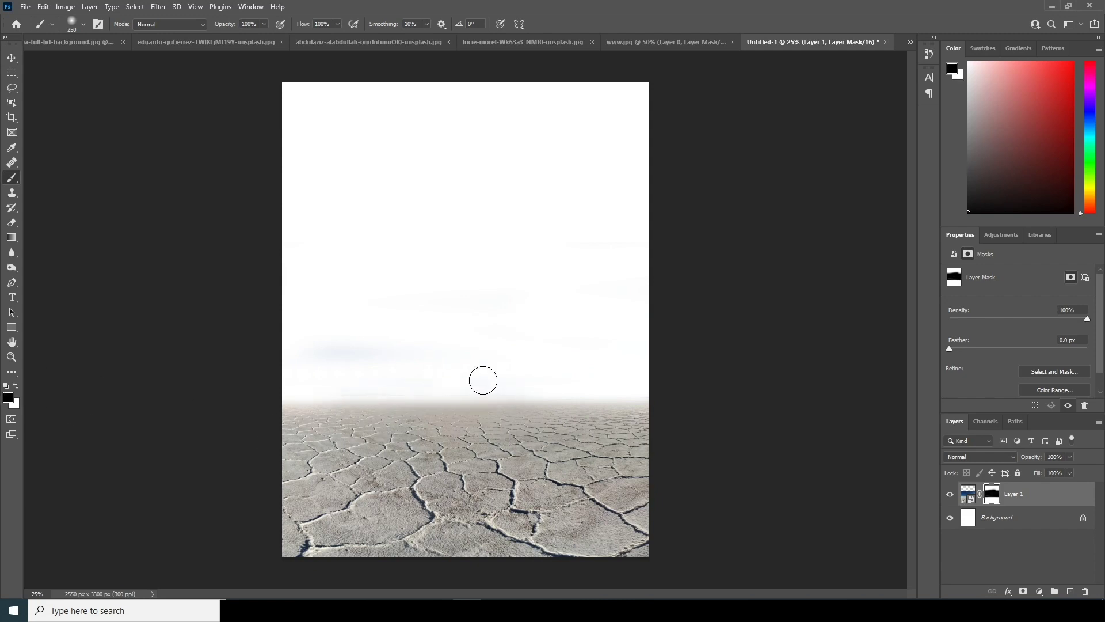
# - Bring the storm cloud image into Untitled-1 and position it as the sky beneath the cracked ground layer
pyautogui.click(69, 42)
pyautogui.click(248, 42)
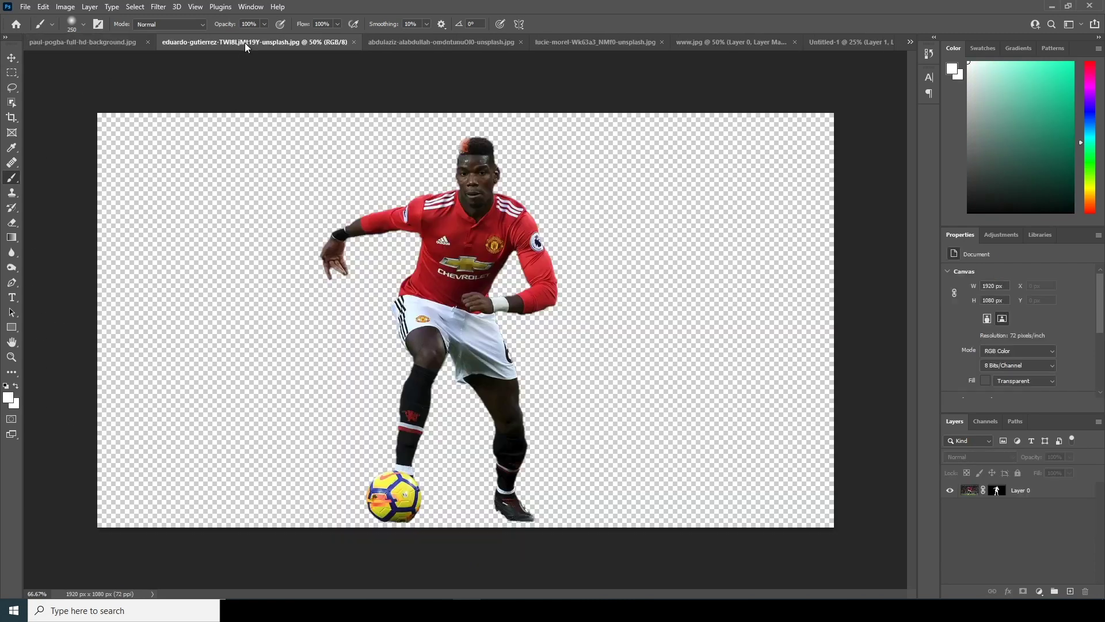
pyautogui.click(11, 57)
pyautogui.click(441, 42)
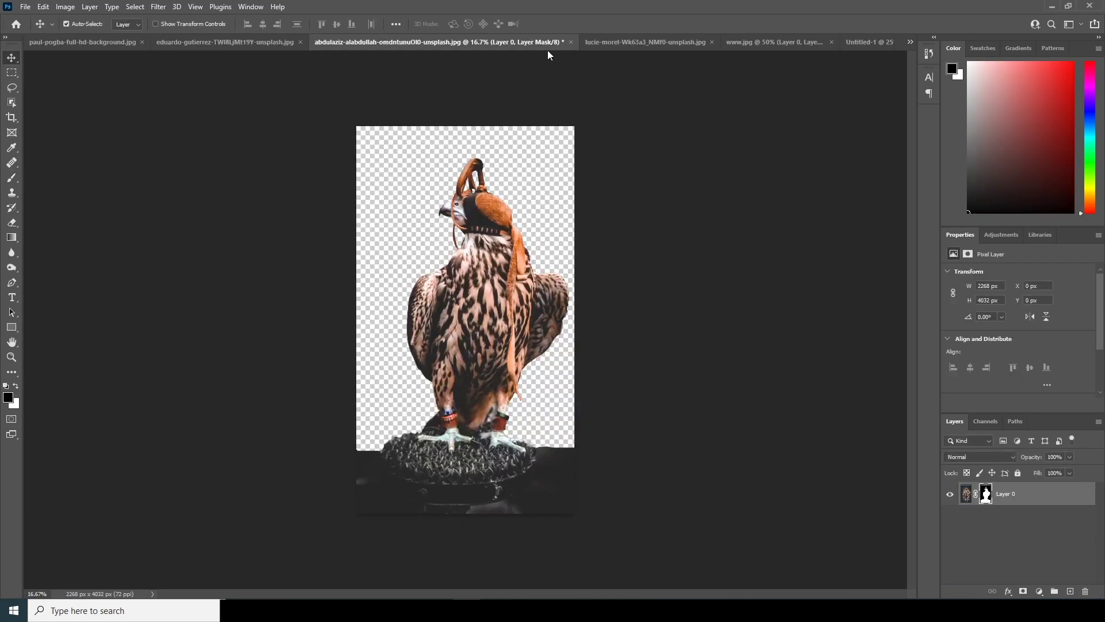
pyautogui.click(637, 43)
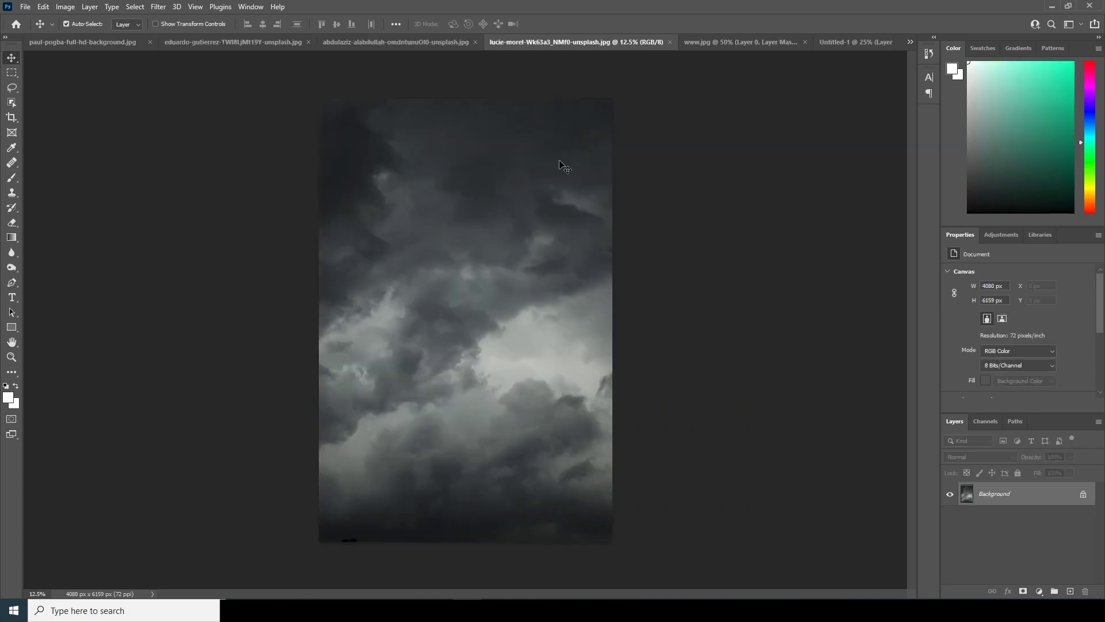
pyautogui.click(841, 43)
pyautogui.moveTo(838, 44); pyautogui.dragTo(473, 282)
pyautogui.click(535, 235)
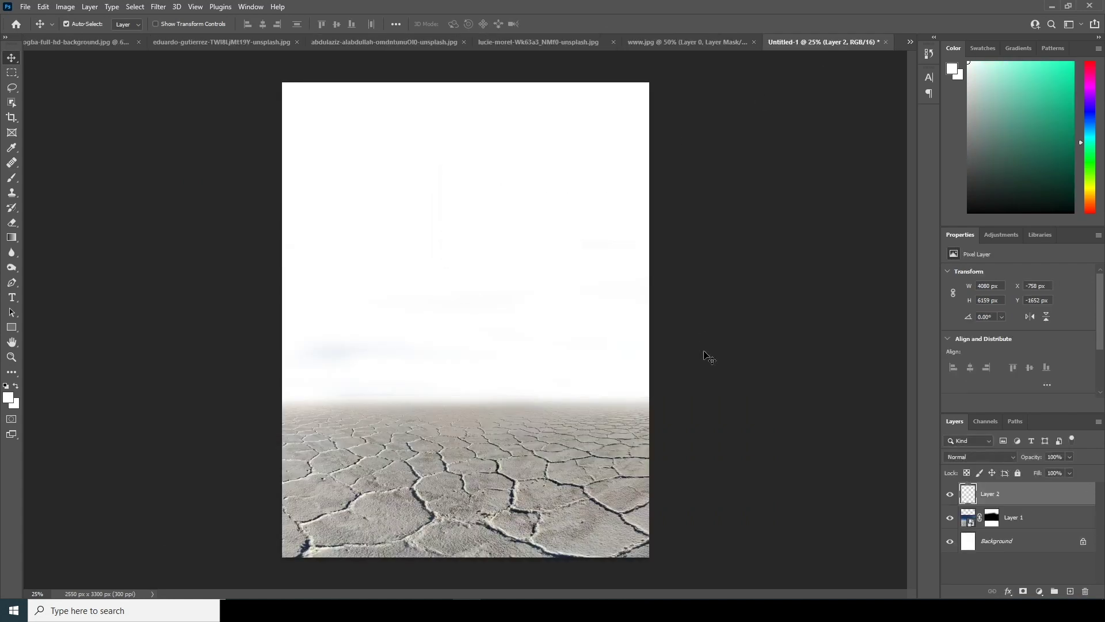
pyautogui.moveTo(969, 494); pyautogui.dragTo(967, 528)
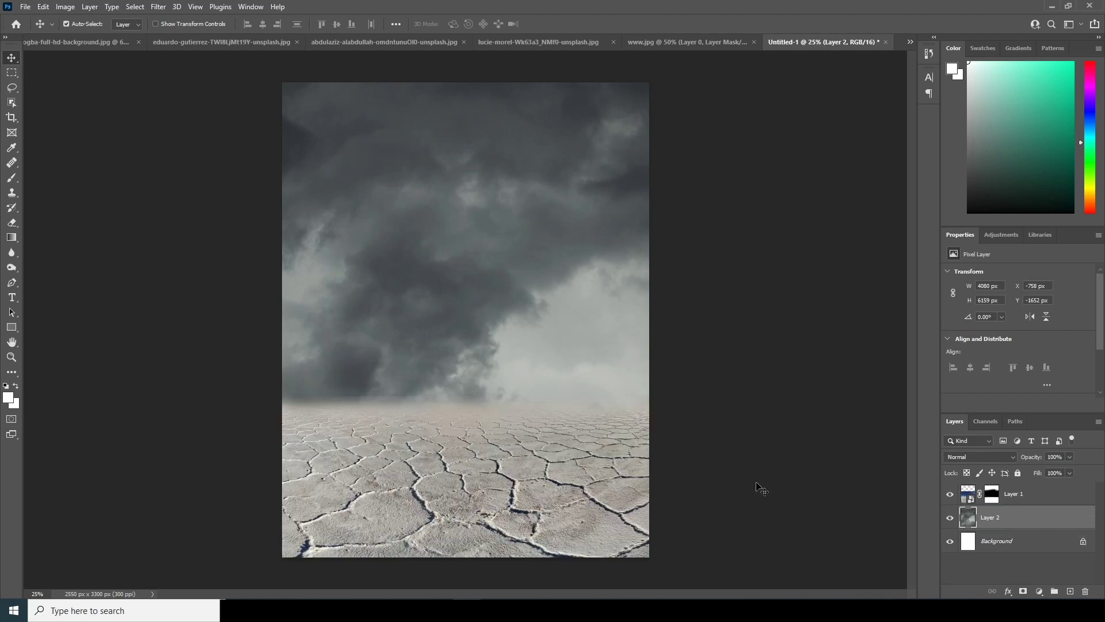
pyautogui.moveTo(476, 307)
pyautogui.mouseDown()
pyautogui.moveTo(498, 173)
pyautogui.moveTo(511, 289)
pyautogui.moveTo(592, 283)
pyautogui.moveTo(562, 285)
pyautogui.mouseUp()
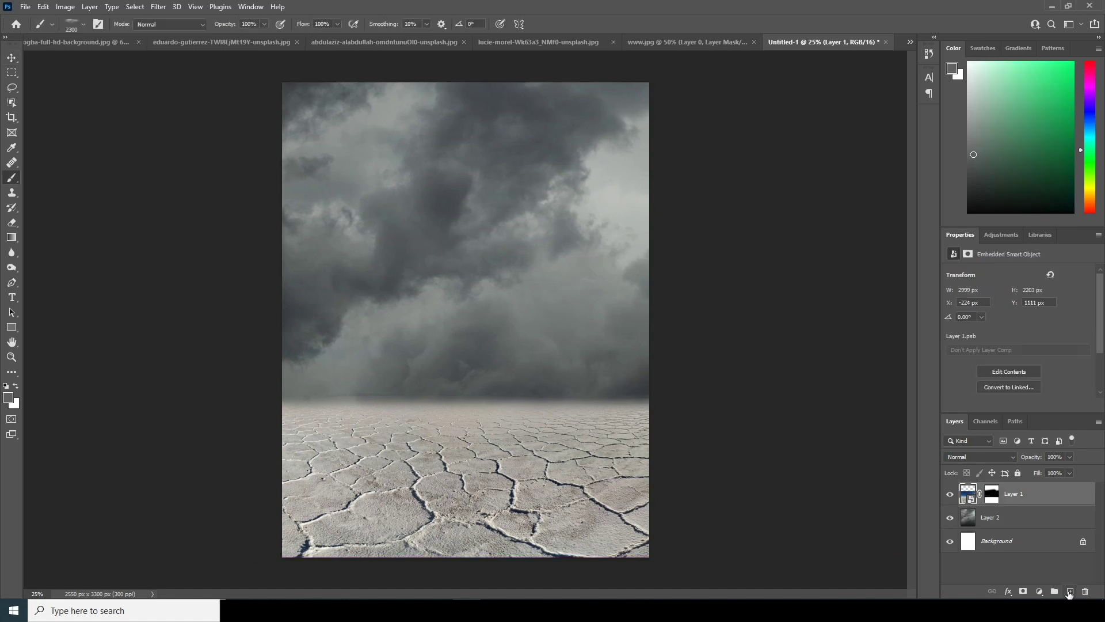
# - Create a new layer above the cracked ground layer and set up an enlarged Fog brush for it
pyautogui.click(1069, 591)
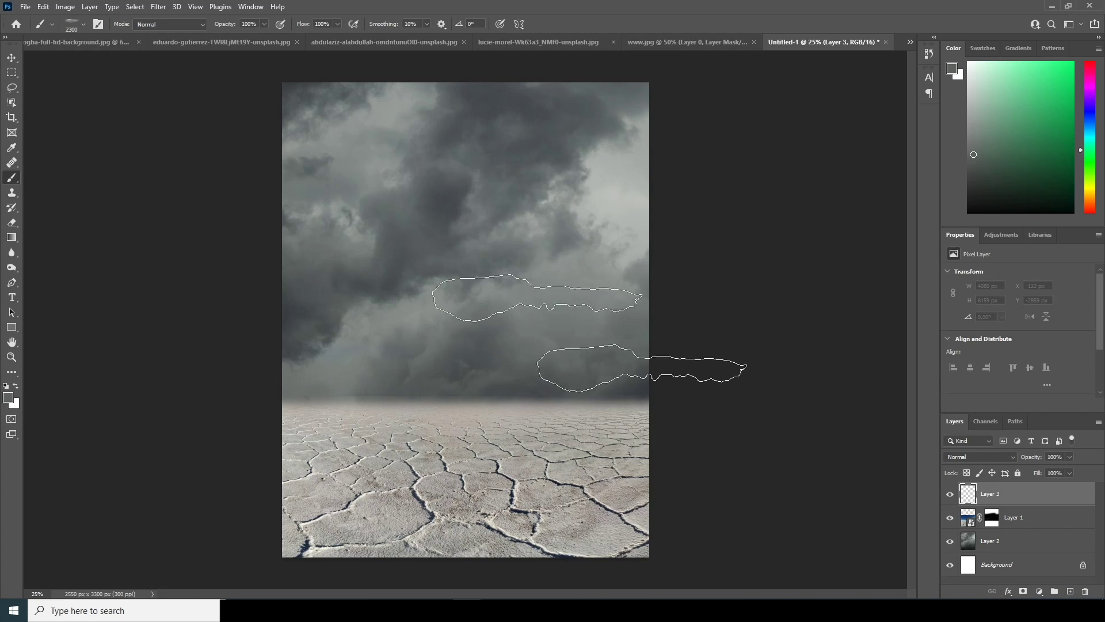
pyautogui.click(85, 26)
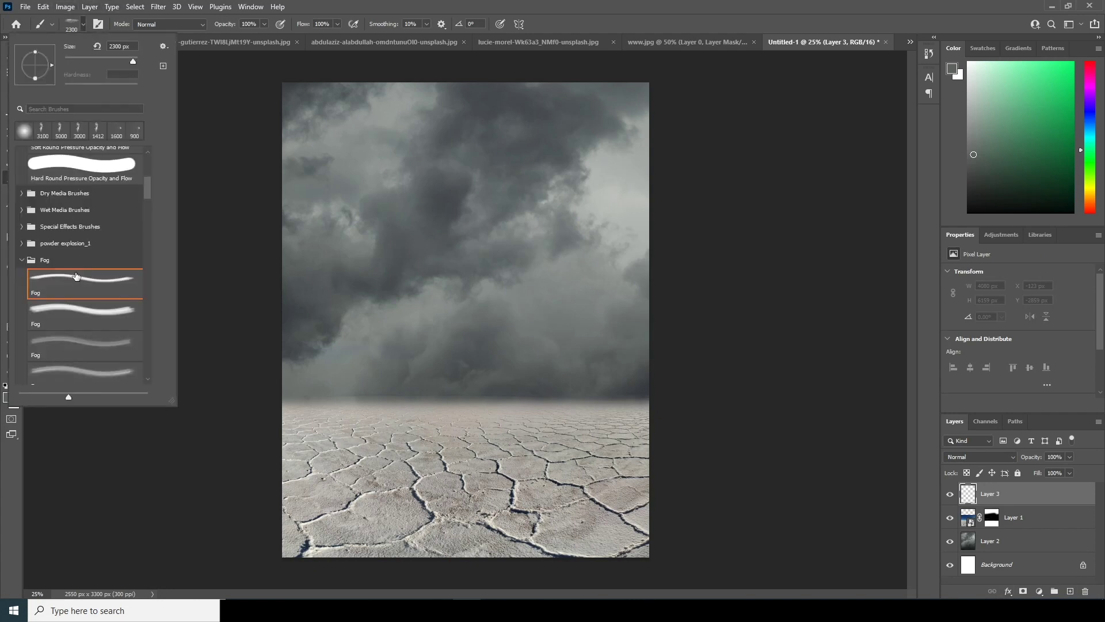
pyautogui.click(77, 279)
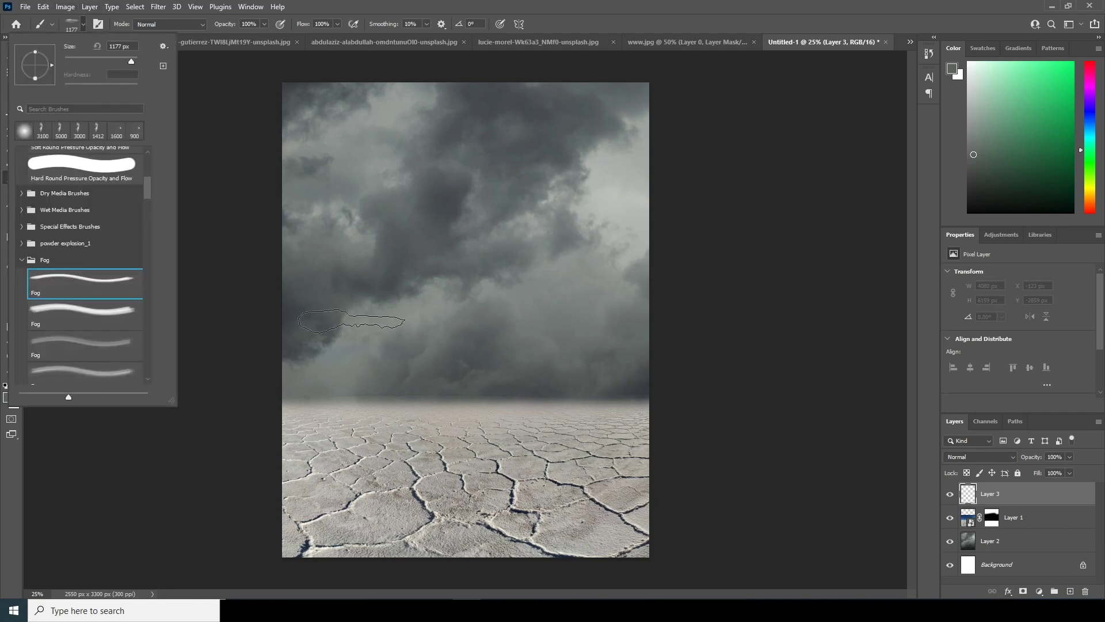
pyautogui.click(972, 496)
pyautogui.press(']')
pyautogui.press(']')
pyautogui.press(']')
pyautogui.press(']')
pyautogui.press(']')
pyautogui.press(']')
pyautogui.press(']')
pyautogui.press(']')
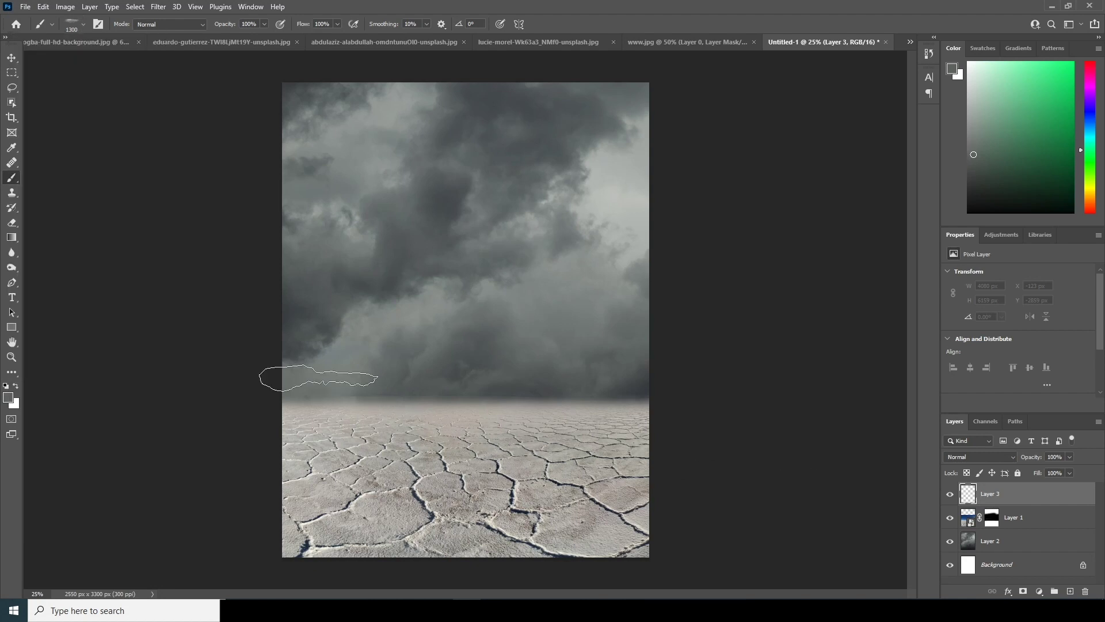
pyautogui.press(']')
pyautogui.press(']')
pyautogui.press(']')
pyautogui.press(']')
# - Set the foreground color to the dark grey-green #3c4240, based on a tone sampled from the clouds
pyautogui.click(8, 400)
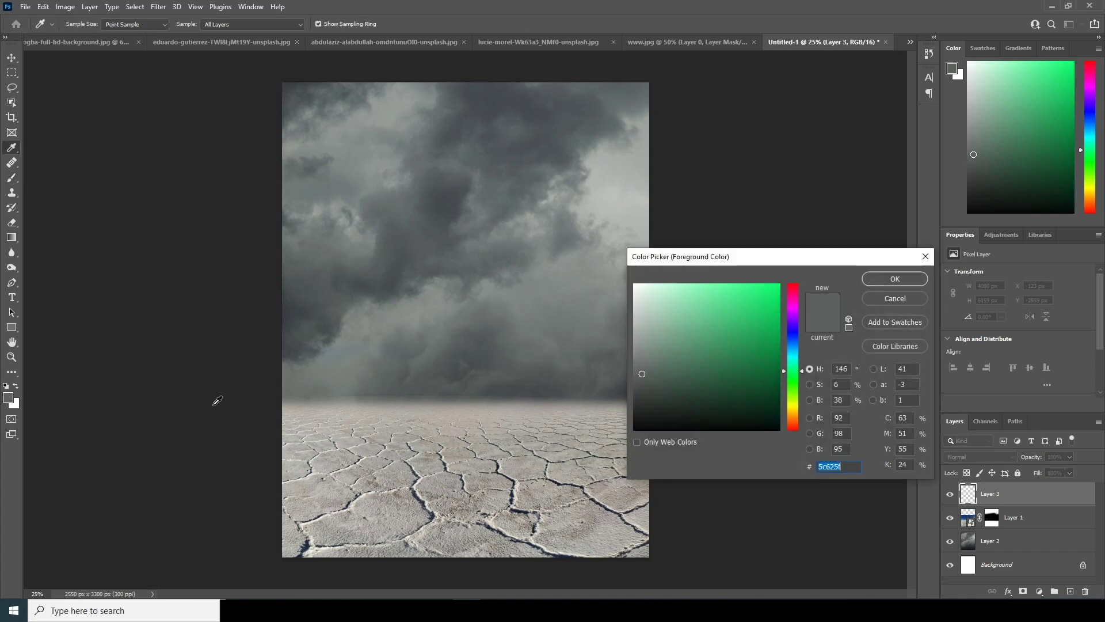
pyautogui.click(408, 376)
pyautogui.moveTo(646, 396); pyautogui.dragTo(645, 392)
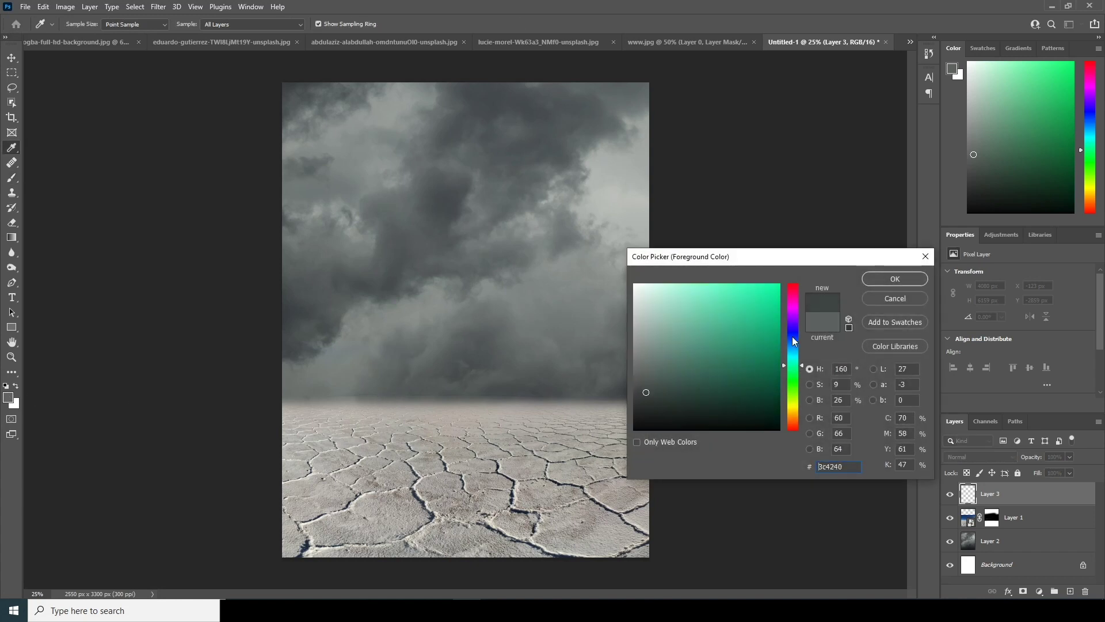
pyautogui.click(883, 281)
# - Paint dark fog along the horizon and its surroundings on the new layer, enlarging the Fog brush to about 2500 px
pyautogui.press(']')
pyautogui.press(']')
pyautogui.press(']')
pyautogui.press(']')
pyautogui.press(']')
pyautogui.click(360, 408)
pyautogui.click(475, 406)
pyautogui.click(688, 380)
pyautogui.click(704, 397)
pyautogui.click(259, 358)
pyautogui.press(']')
pyautogui.press(']')
pyautogui.click(276, 392)
pyautogui.click(738, 336)
pyautogui.press(']')
pyautogui.click(662, 406)
pyautogui.click(386, 438)
pyautogui.click(556, 395)
pyautogui.click(343, 433)
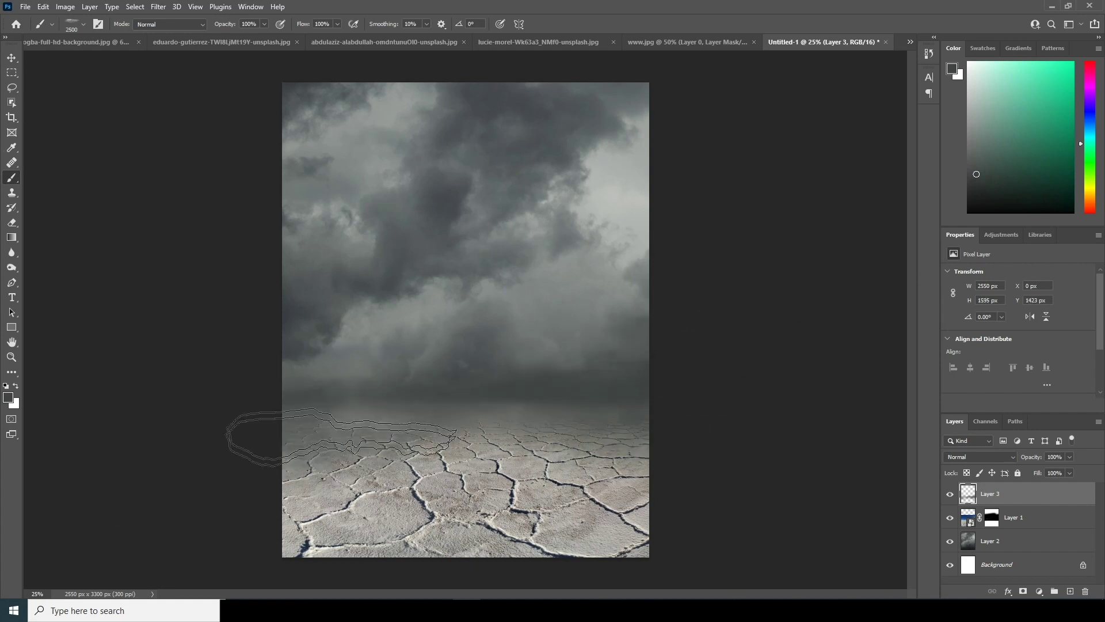
pyautogui.click(510, 344)
pyautogui.click(715, 356)
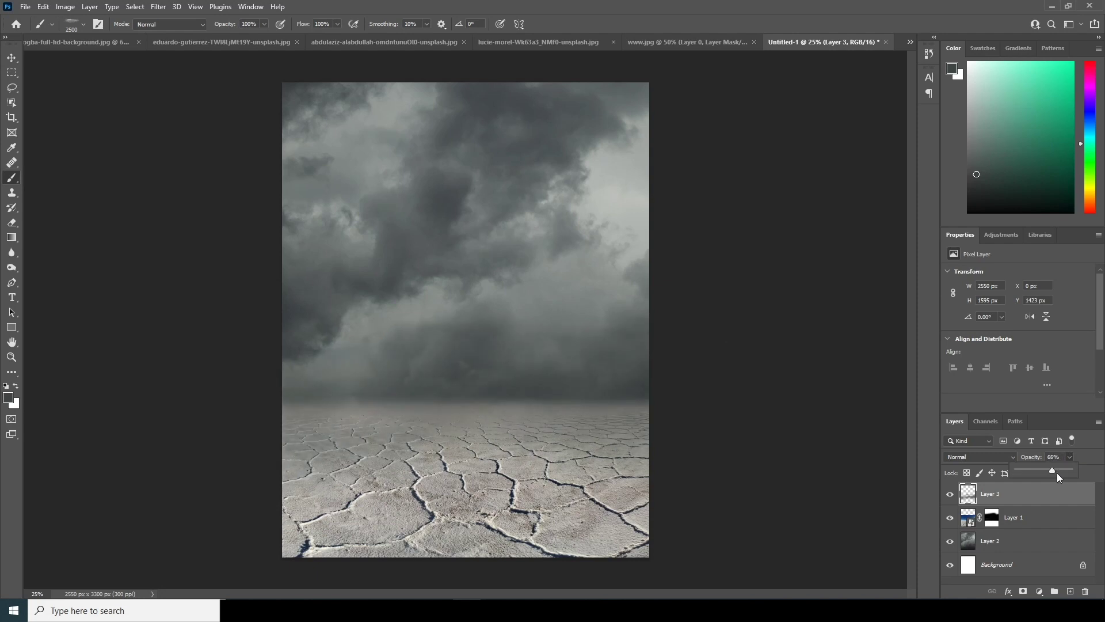
# - Bring the cut-out hooded falcon image into Untitled-1 as the top layer and position it over the cracked ground
pyautogui.click(12, 57)
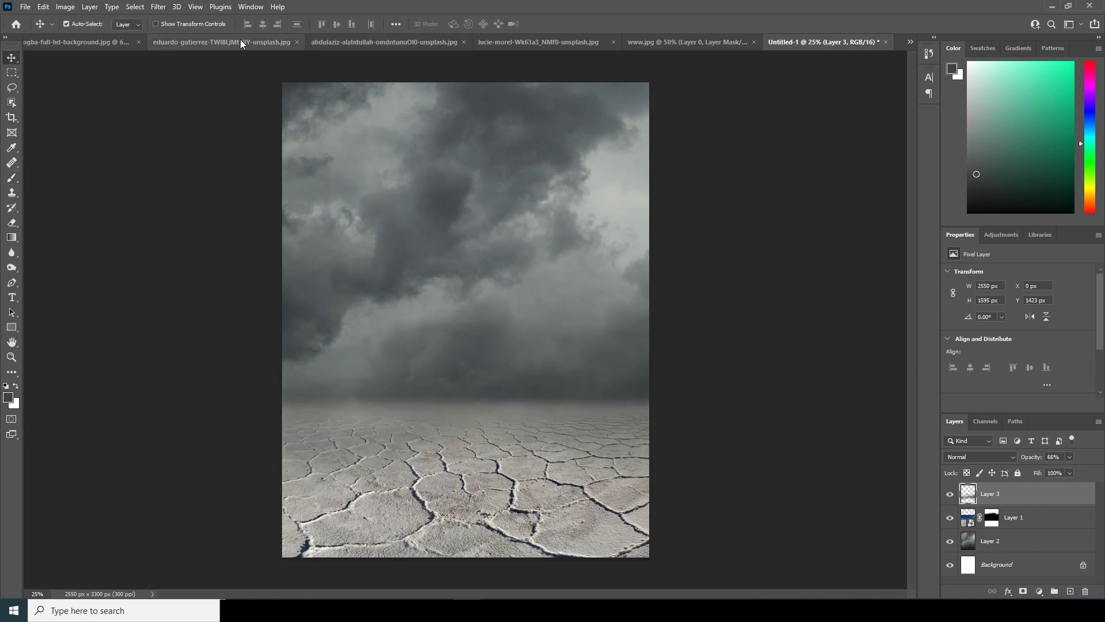
pyautogui.click(242, 42)
pyautogui.click(375, 48)
pyautogui.moveTo(489, 289); pyautogui.dragTo(466, 260)
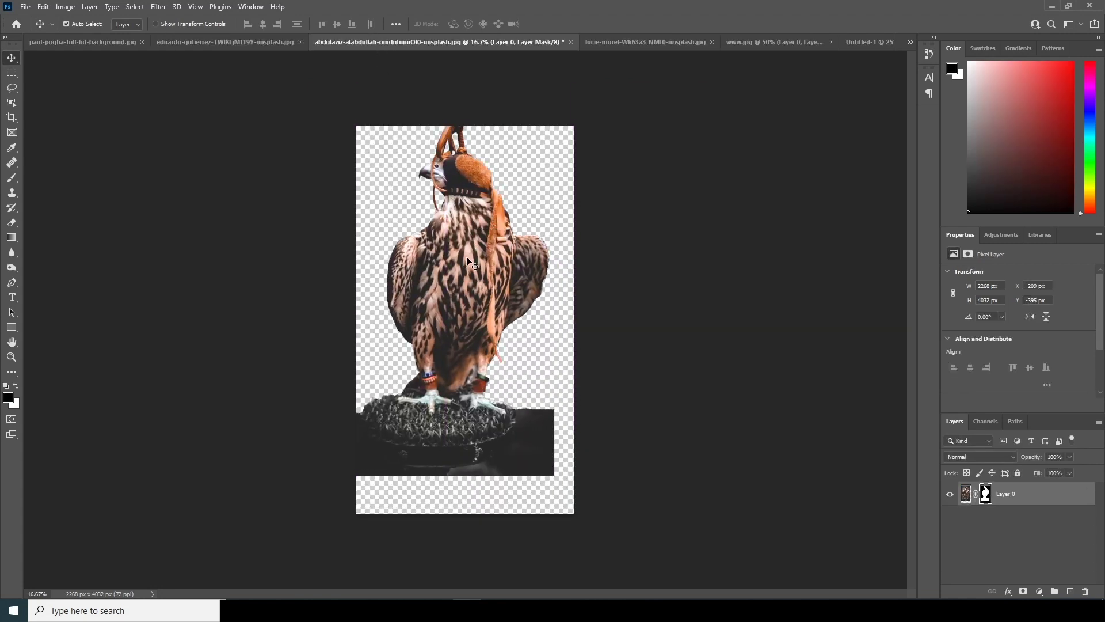
pyautogui.hotkey('ctrl', 'z')
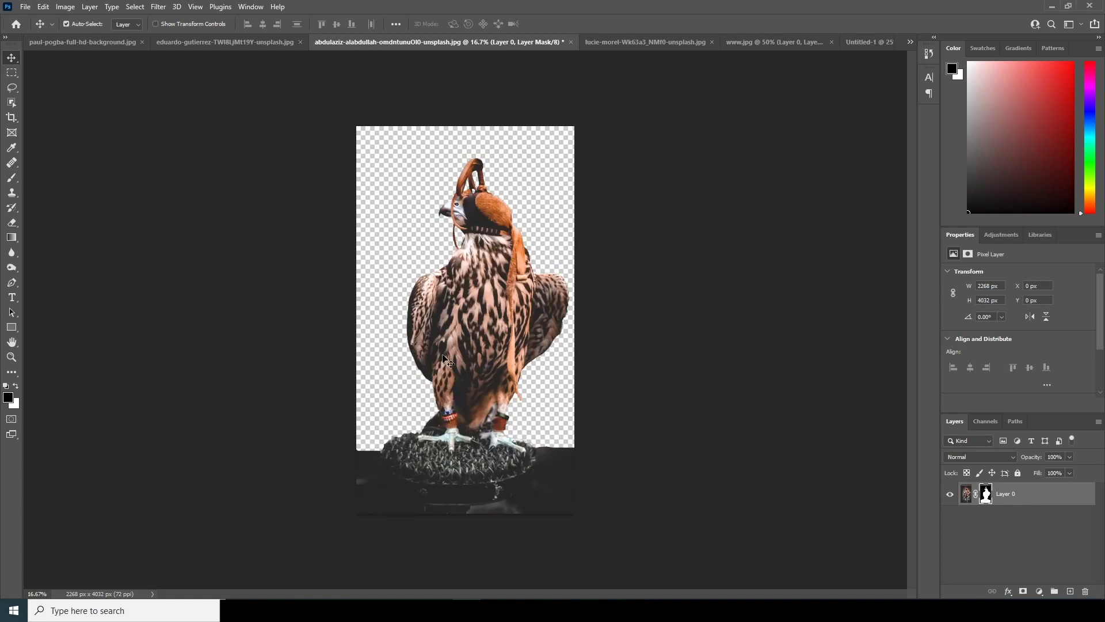
pyautogui.moveTo(490, 331); pyautogui.dragTo(452, 322)
pyautogui.click(538, 236)
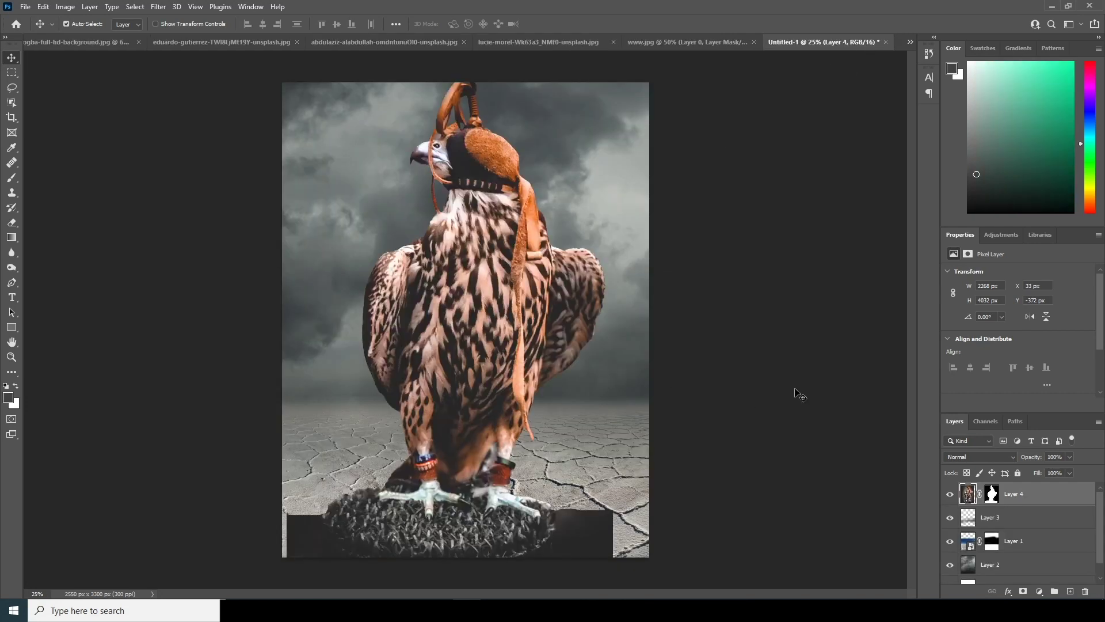
pyautogui.moveTo(499, 334); pyautogui.dragTo(504, 314)
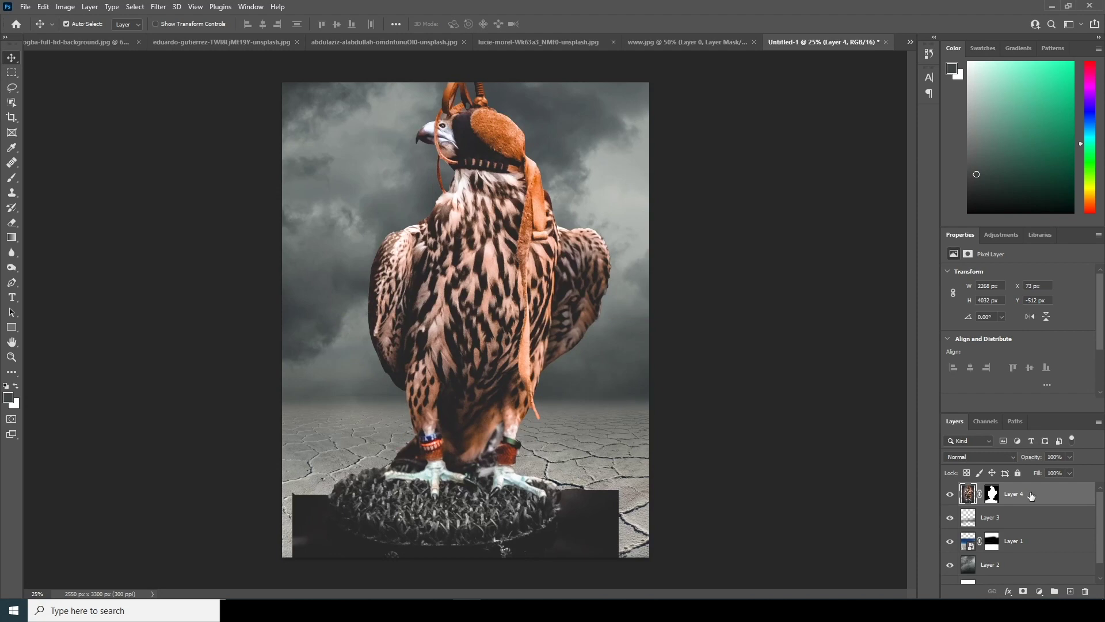
# - Convert the falcon layer to a smart object and scale it to about 58%, placing it centrally above the cracked ground
pyautogui.rightClick(1031, 493)
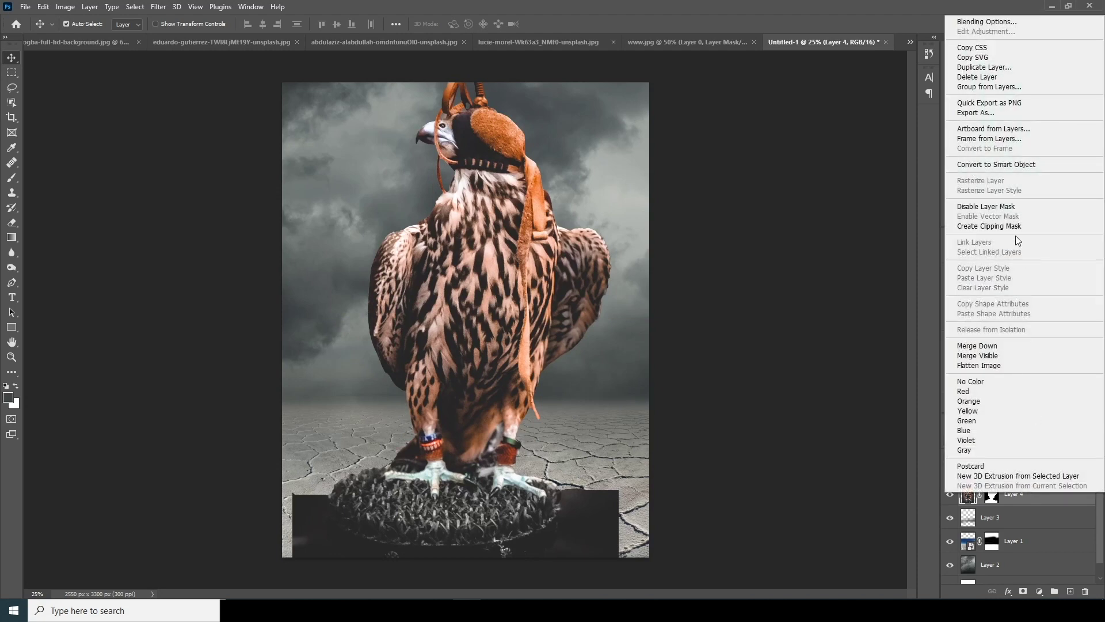
pyautogui.click(1004, 164)
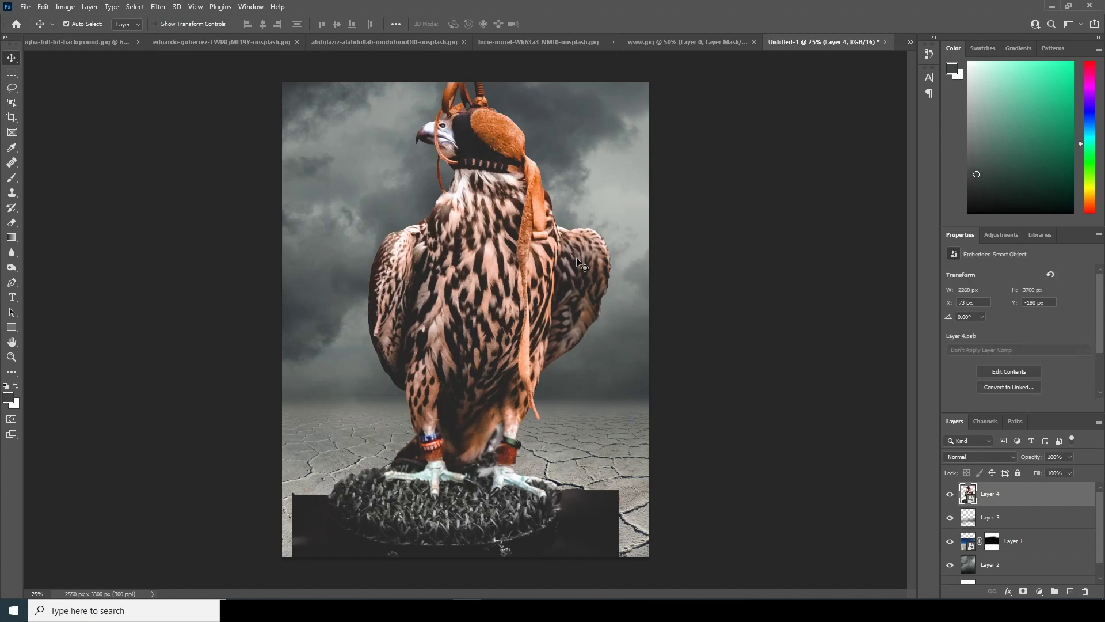
pyautogui.hotkey('ctrl', 't')
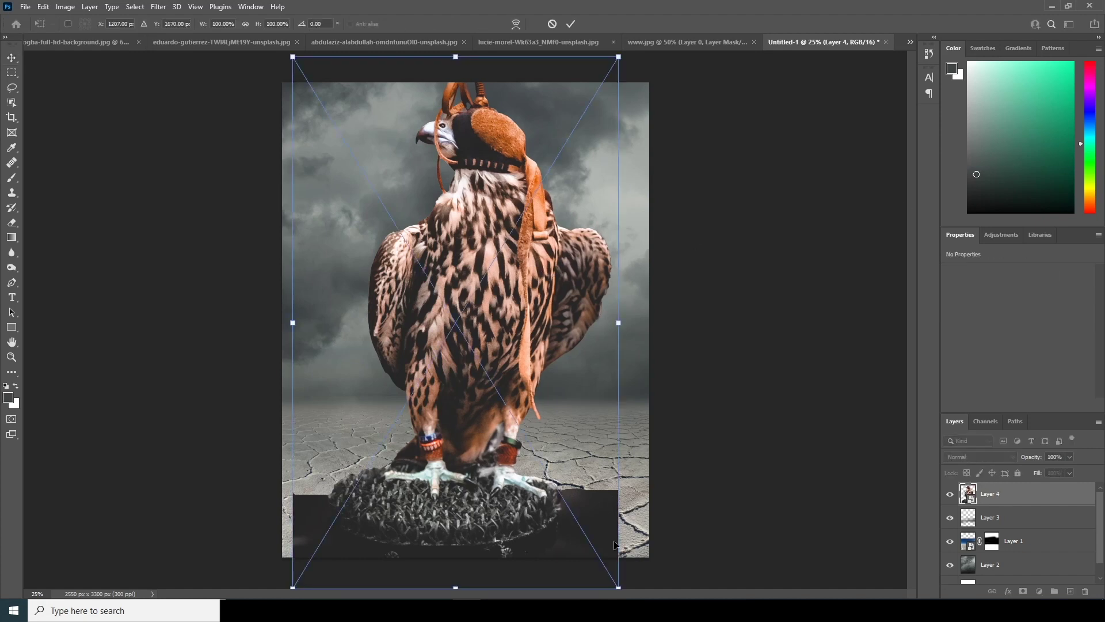
pyautogui.moveTo(617, 587); pyautogui.dragTo(546, 468)
pyautogui.moveTo(480, 295); pyautogui.dragTo(481, 274)
pyautogui.moveTo(543, 446); pyautogui.dragTo(551, 454)
pyautogui.moveTo(499, 341); pyautogui.dragTo(498, 337)
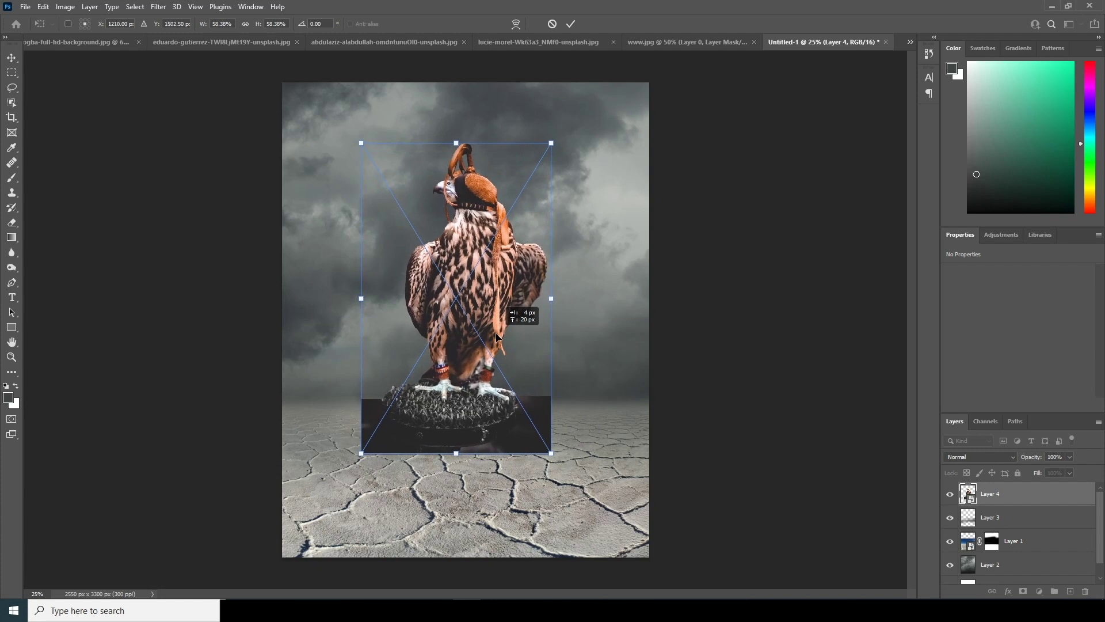
pyautogui.press('Return')
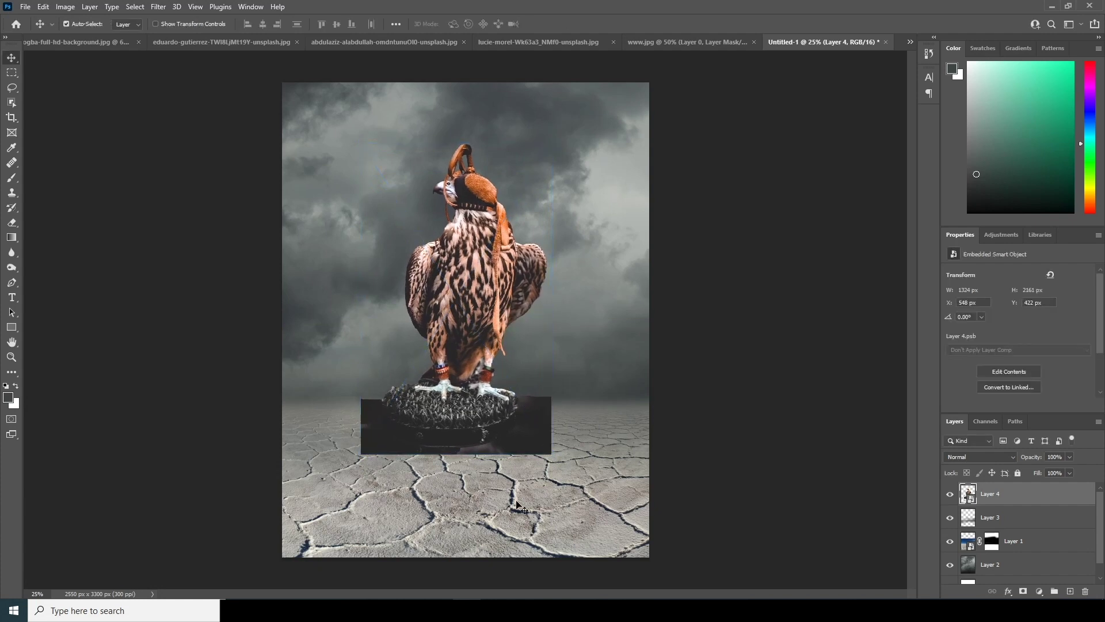
# - Add a layer mask to the falcon and trace a closed Pen path around the dark box beneath its perch
pyautogui.click(1023, 591)
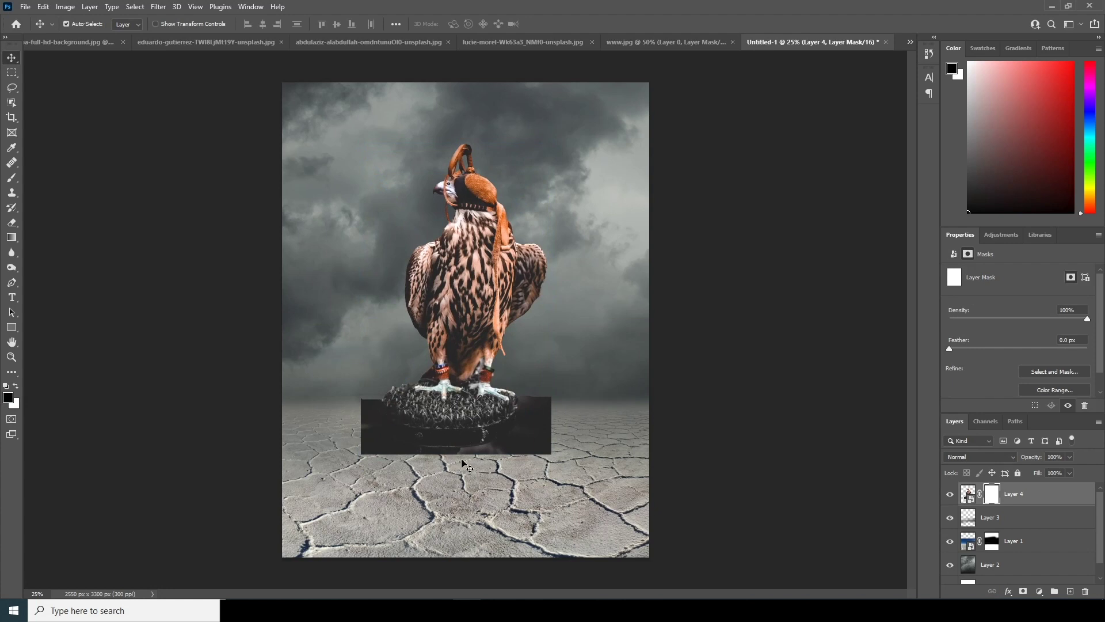
pyautogui.press('p')
pyautogui.hotkey('ctrl', '+')
pyautogui.hotkey('ctrl', '+')
pyautogui.hotkey('ctrl', '+')
pyautogui.moveTo(365, 495); pyautogui.dragTo(388, 363)
pyautogui.click(344, 359)
pyautogui.click(347, 400)
pyautogui.click(461, 433)
pyautogui.click(573, 434)
pyautogui.click(628, 428)
pyautogui.click(822, 307)
pyautogui.click(872, 417)
pyautogui.hotkey('ctrl', '-')
pyautogui.moveTo(647, 548); pyautogui.dragTo(496, 524)
pyautogui.moveTo(283, 502); pyautogui.dragTo(190, 485)
pyautogui.click(229, 431)
pyautogui.click(287, 316)
pyautogui.moveTo(316, 307); pyautogui.dragTo(342, 311)
pyautogui.click(374, 350)
# - Turn the path into a selection, hide the dark box by filling the mask with black, and nudge the falcon slightly upward
pyautogui.rightClick(358, 357)
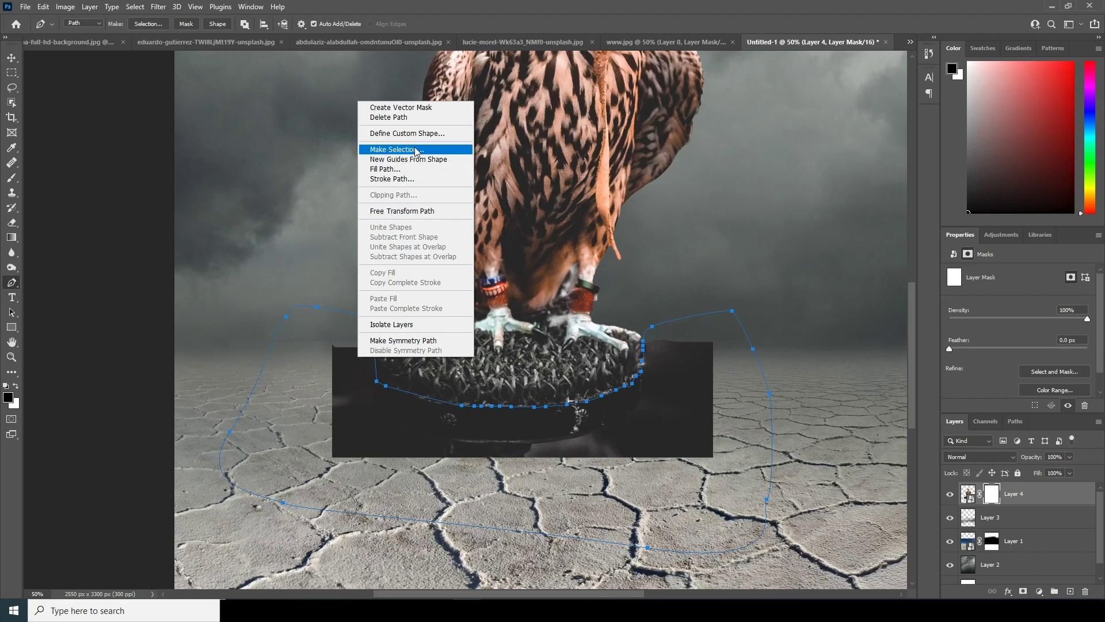
pyautogui.click(397, 149)
pyautogui.click(623, 169)
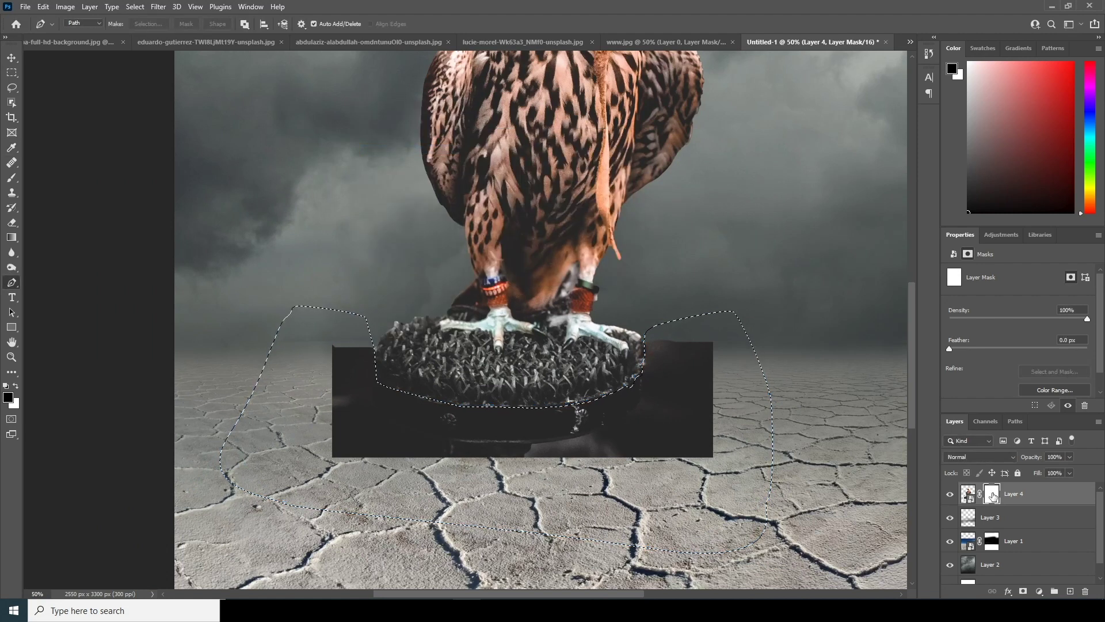
pyautogui.hotkey('alt', 'BackSpace')
pyautogui.hotkey('ctrl', 'd')
pyautogui.scroll(-4, 657, 550)
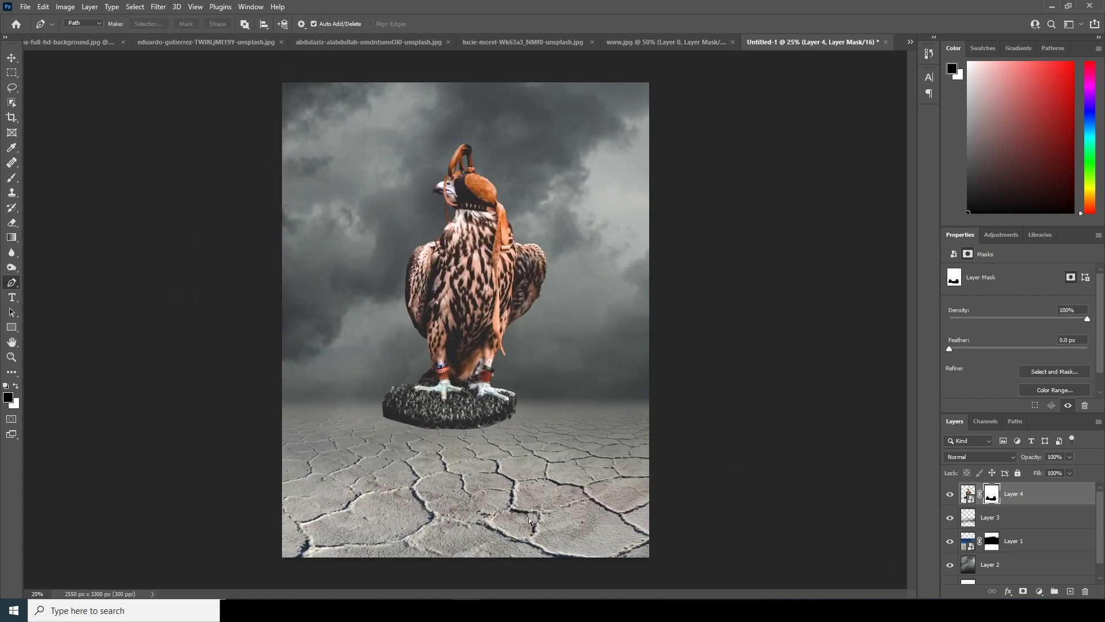
pyautogui.click(12, 57)
pyautogui.moveTo(467, 414); pyautogui.dragTo(466, 413)
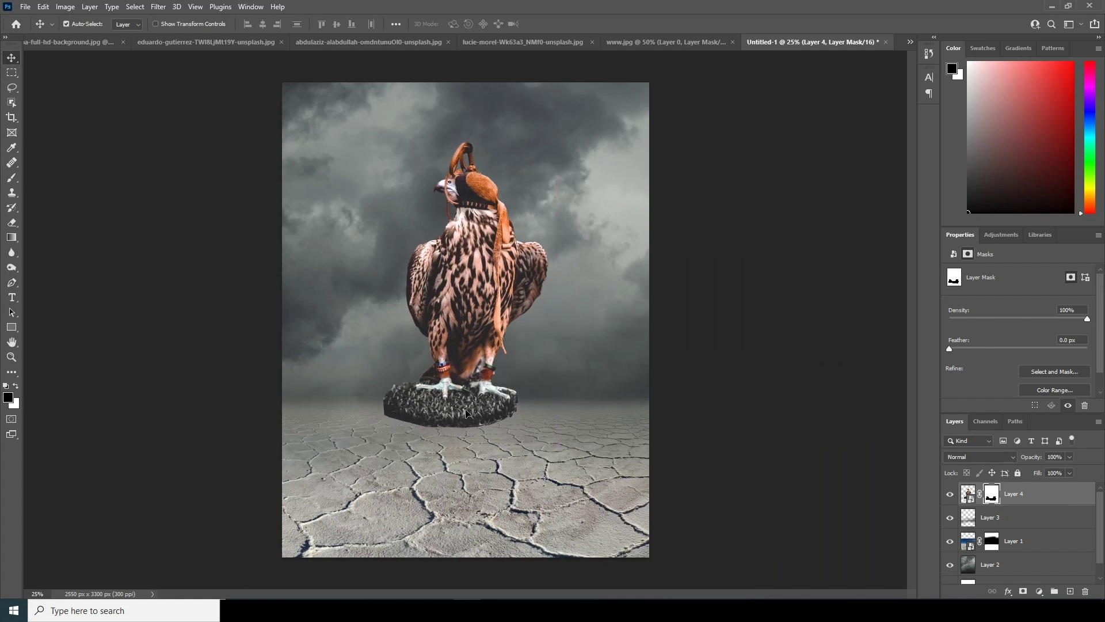
# - Create a new layer directly beneath the falcon and choose the Soft Round Pressure Size brush at 2500 px
pyautogui.click(971, 492)
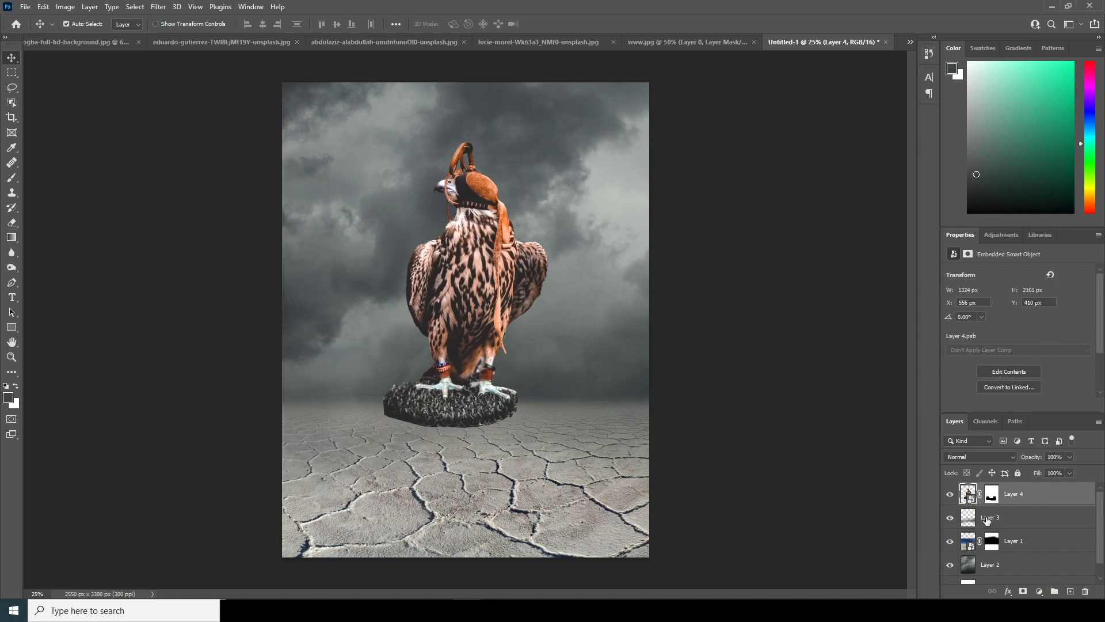
pyautogui.click(987, 520)
pyautogui.click(1069, 592)
pyautogui.press('b')
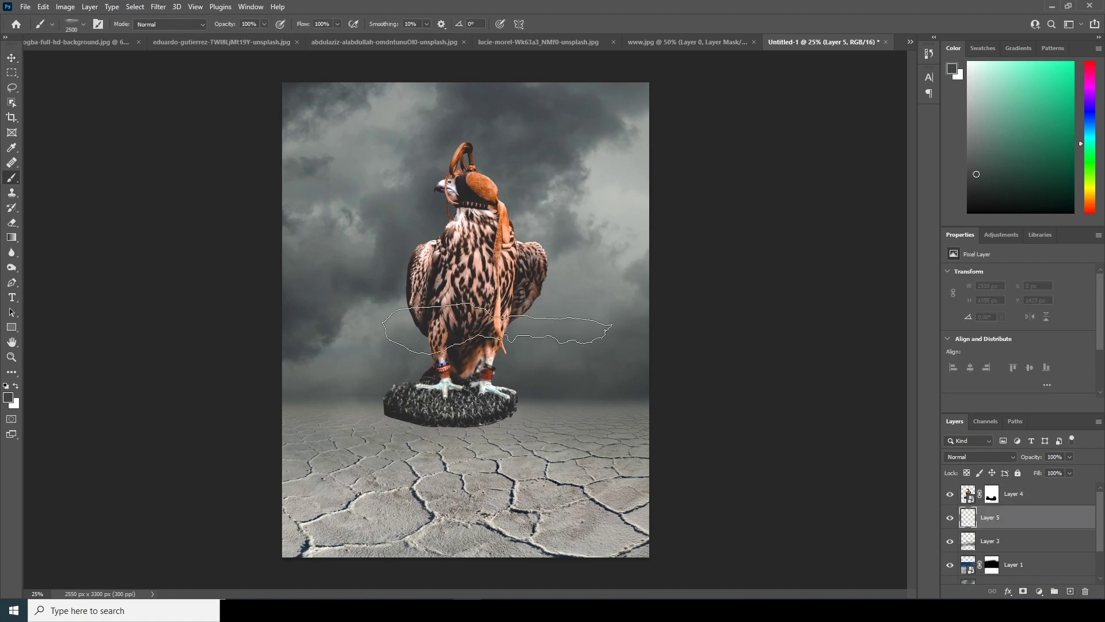
pyautogui.click(83, 25)
pyautogui.moveTo(150, 210); pyautogui.dragTo(146, 153)
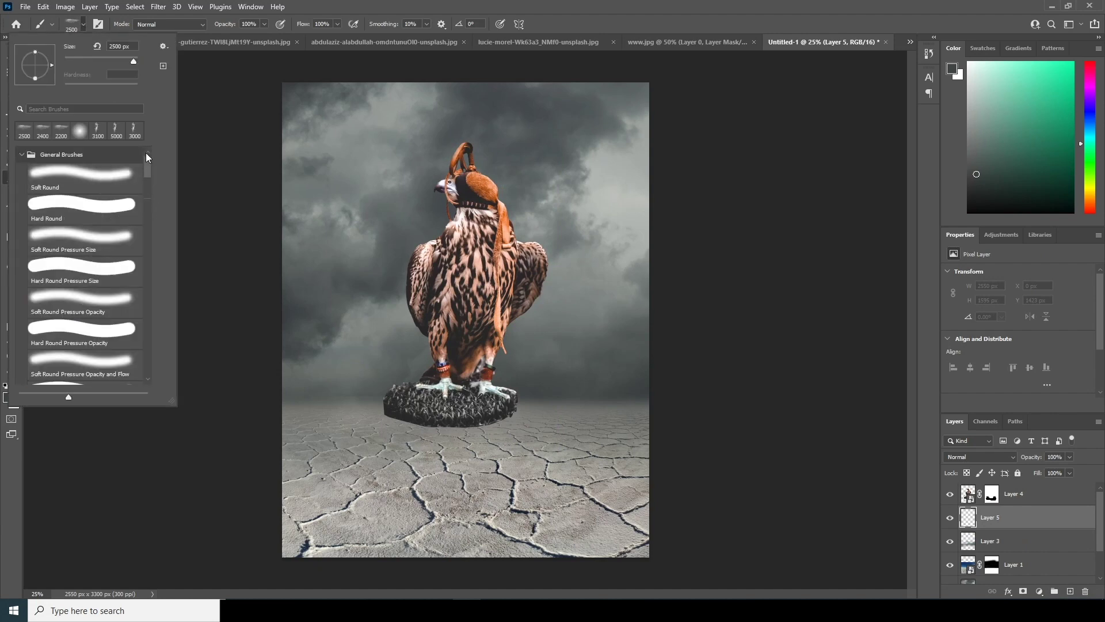
pyautogui.doubleClick(98, 242)
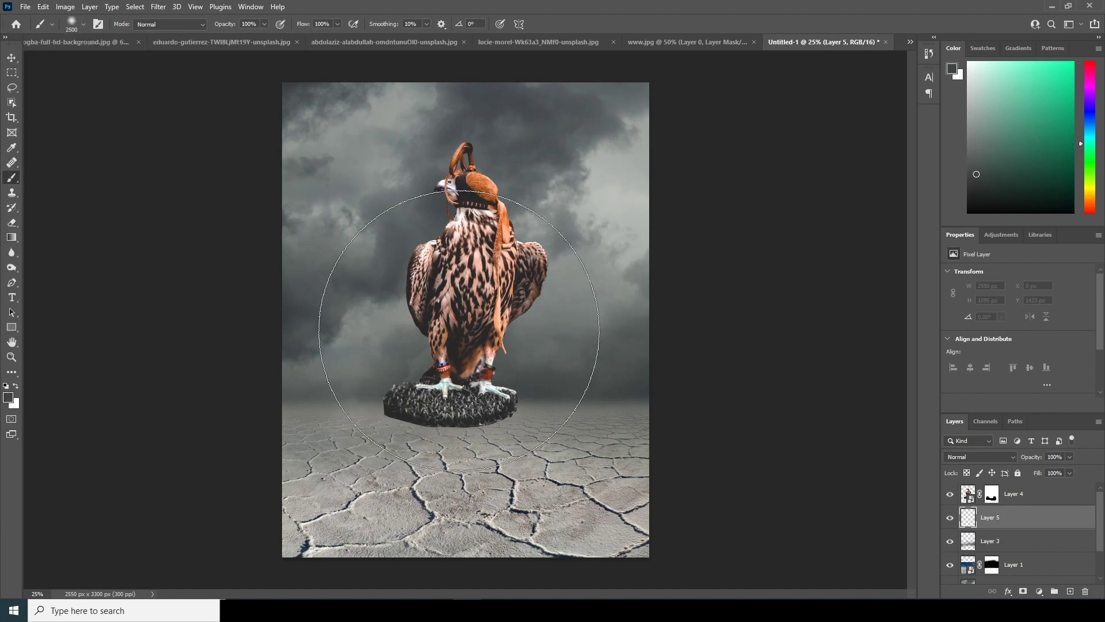
# - Paint a soft dab in a dark tone sampled from the perch and squash it into a flat shadow under the perch
pyautogui.click(8, 397)
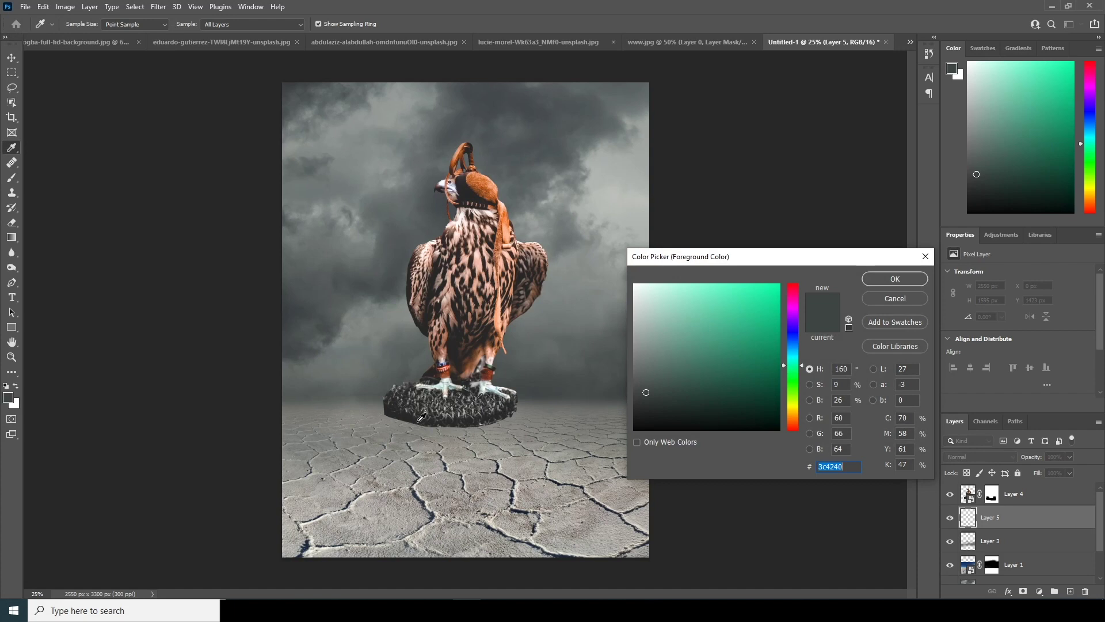
pyautogui.click(410, 415)
pyautogui.click(895, 279)
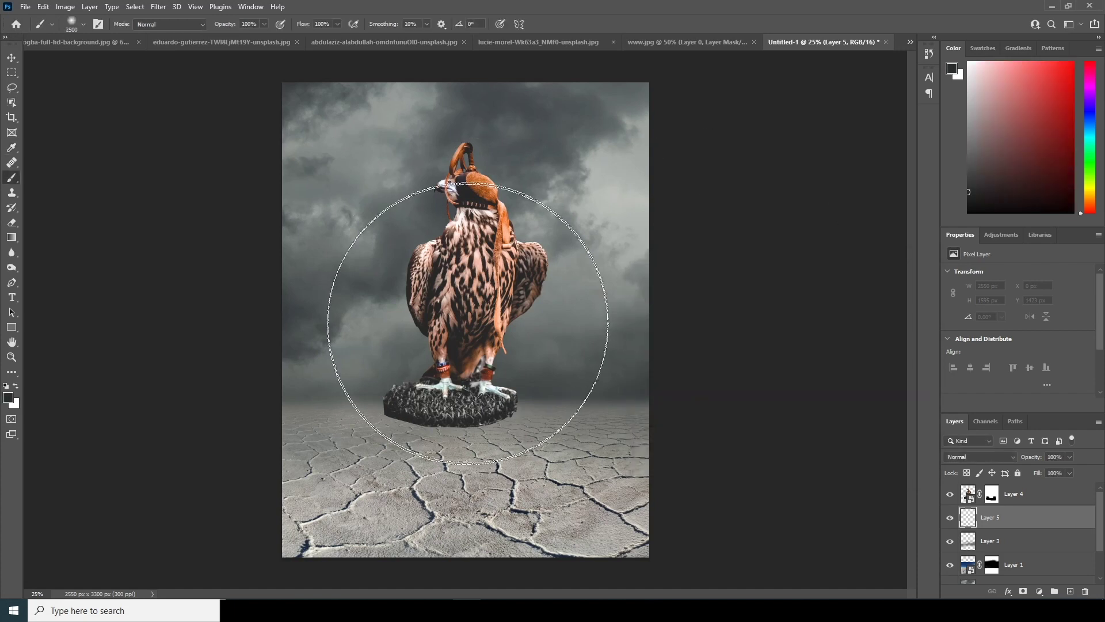
pyautogui.click(462, 344)
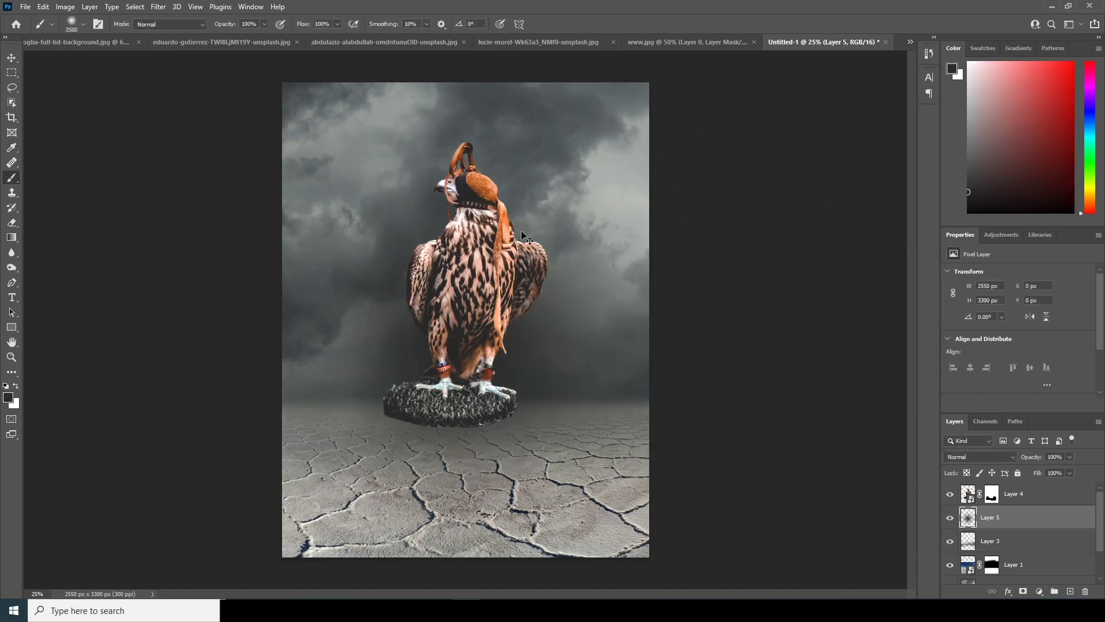
pyautogui.hotkey('ctrl', 't')
pyautogui.moveTo(466, 82); pyautogui.dragTo(467, 495)
pyautogui.moveTo(482, 532); pyautogui.dragTo(467, 425)
pyautogui.moveTo(458, 389); pyautogui.dragTo(465, 421)
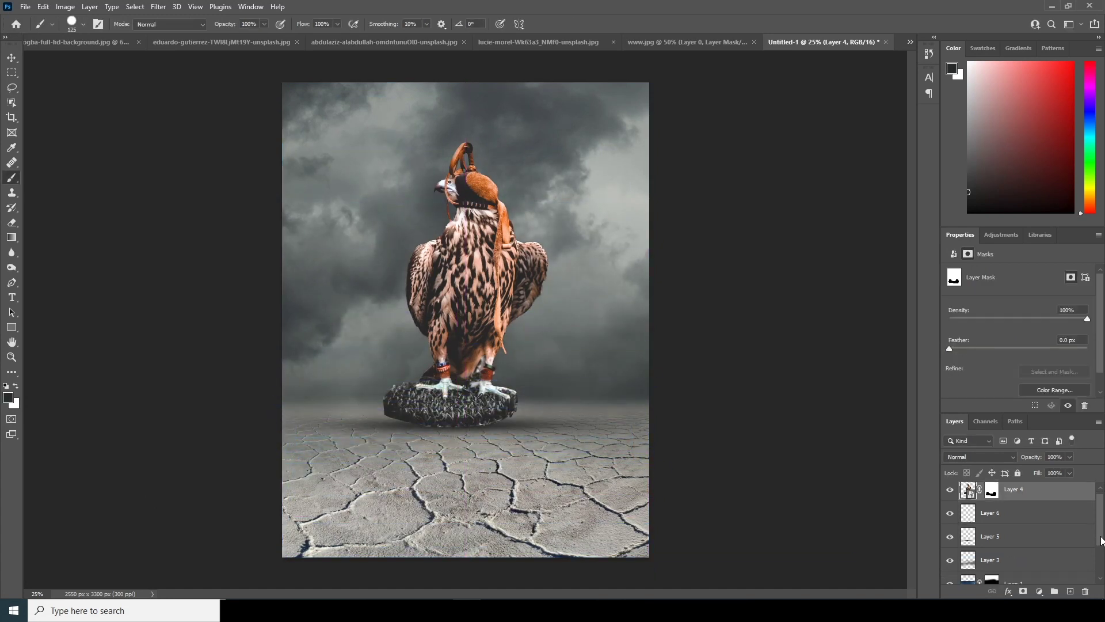
# - Apply a perspective transform to the cracked ground layer, widening its near edge by about 7.7° for more depth
pyautogui.moveTo(1100, 537); pyautogui.dragTo(1100, 568)
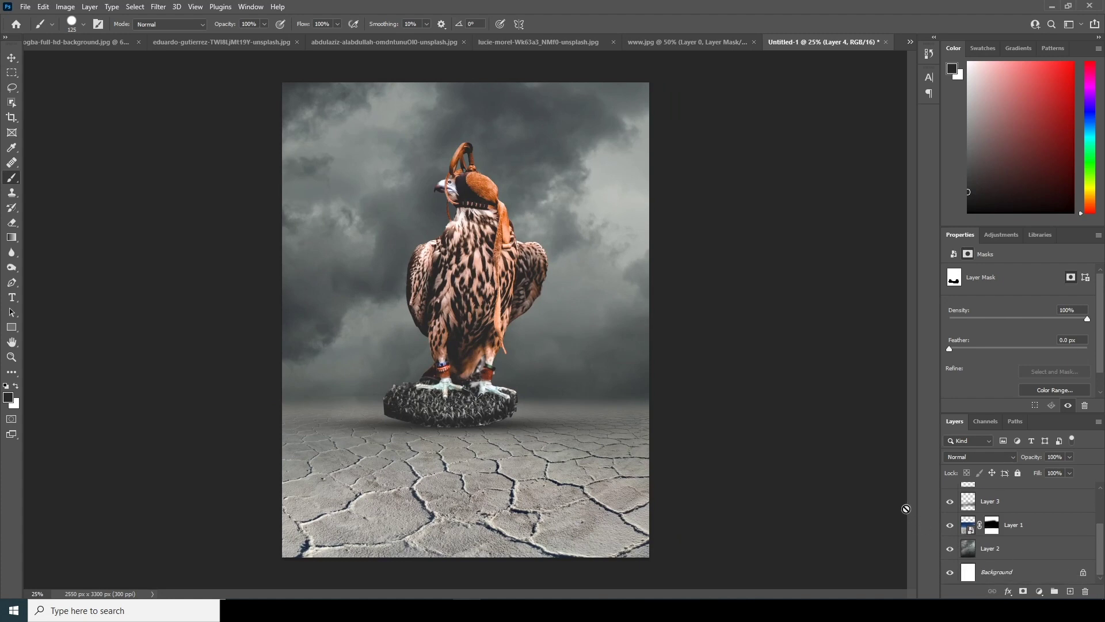
pyautogui.click(967, 530)
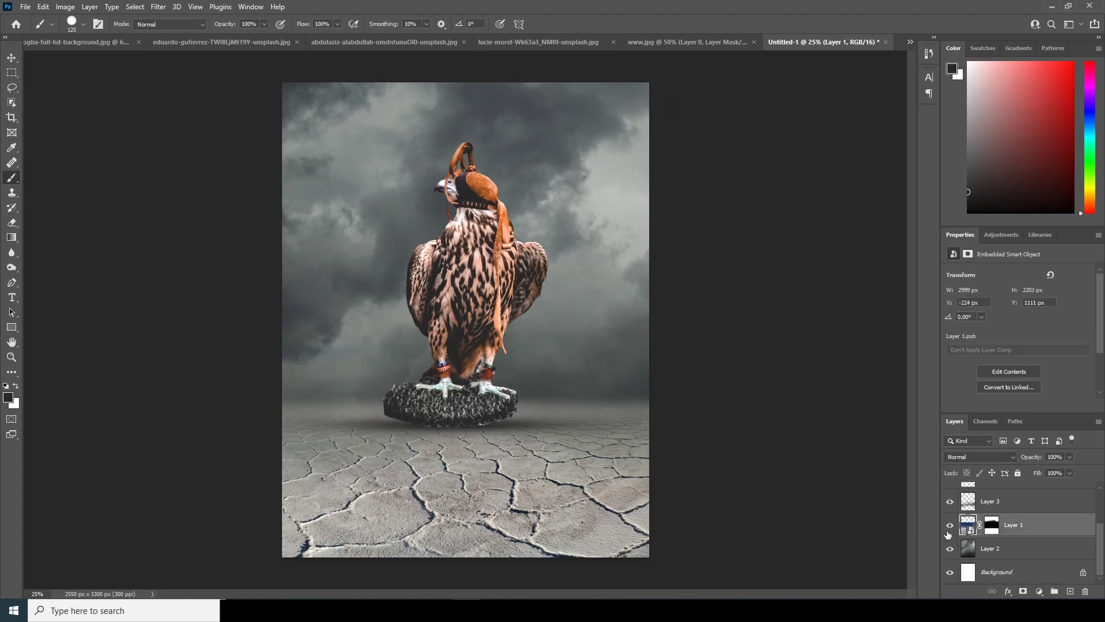
pyautogui.hotkey('ctrl', 't')
pyautogui.rightClick(534, 434)
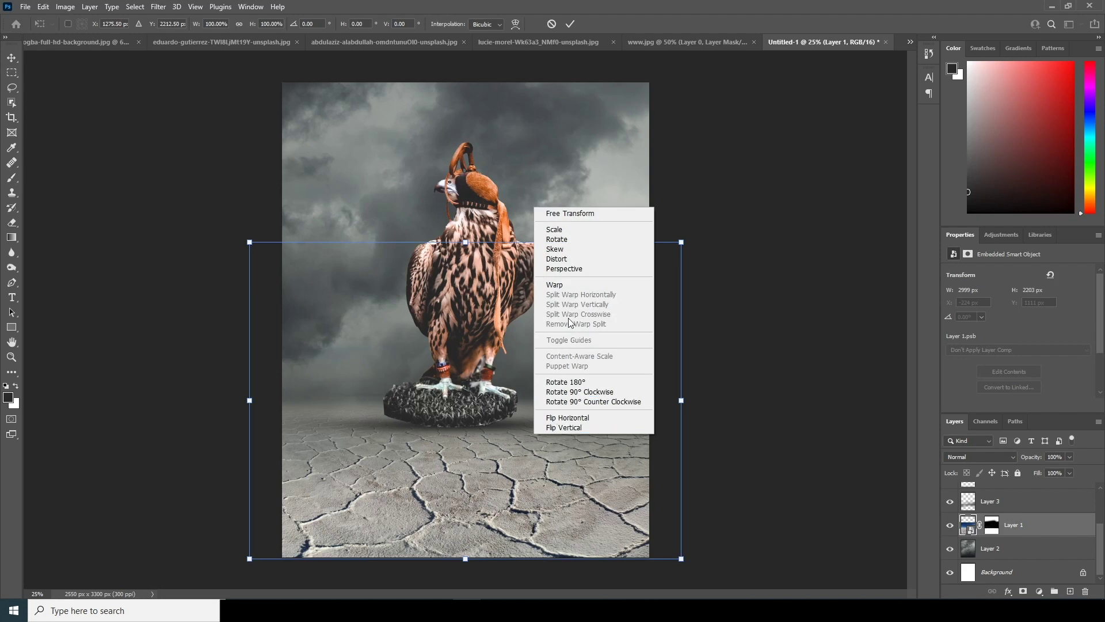
pyautogui.click(562, 268)
pyautogui.moveTo(685, 562); pyautogui.dragTo(725, 573)
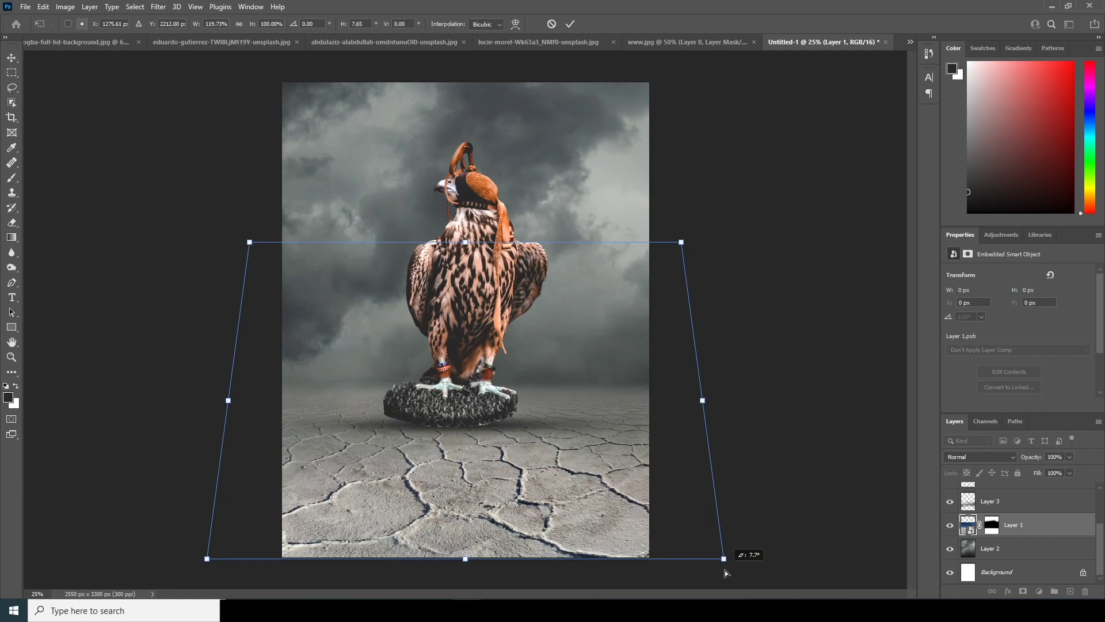
pyautogui.press('Return')
# - On a new layer beneath the falcon, paint soft dark shading around the perch with the Soft Round Pressure Size brush at 300 px
pyautogui.press('b')
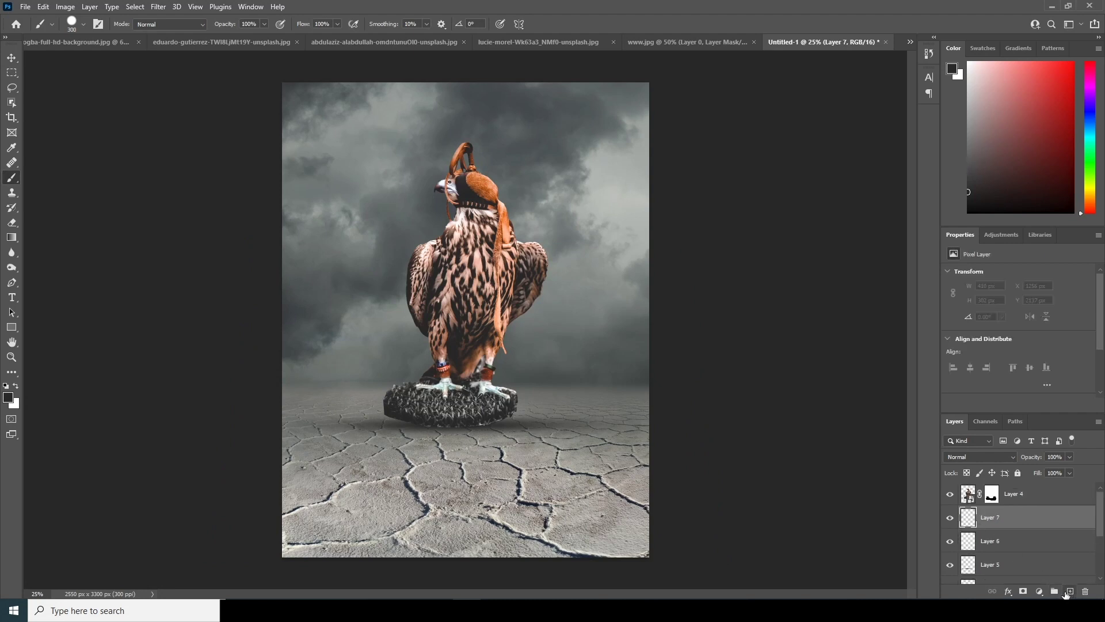
pyautogui.click(84, 24)
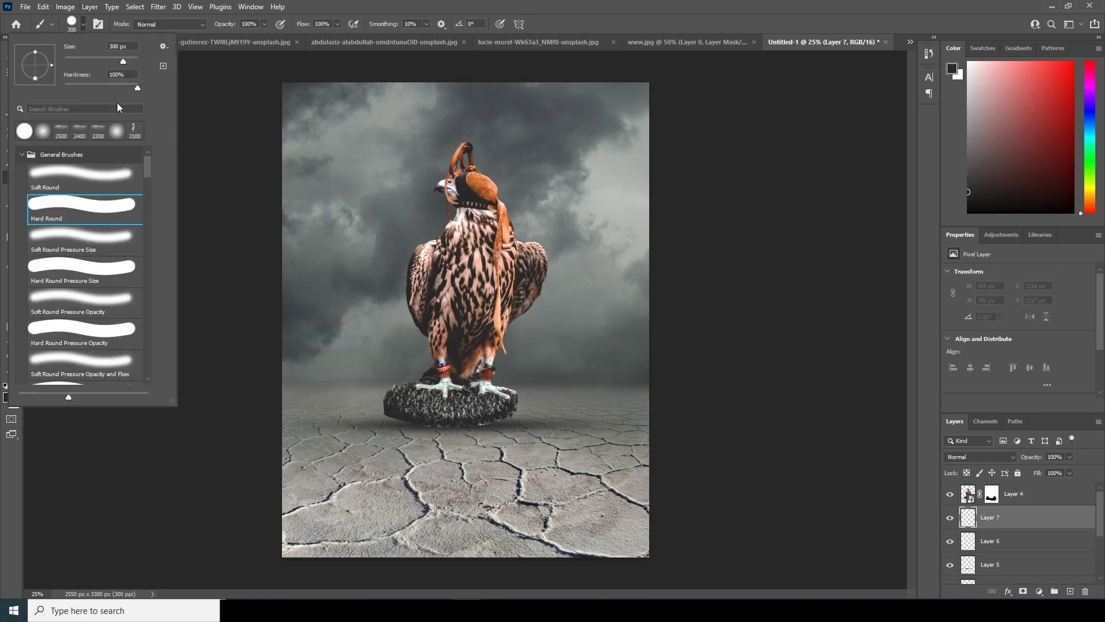
pyautogui.doubleClick(108, 243)
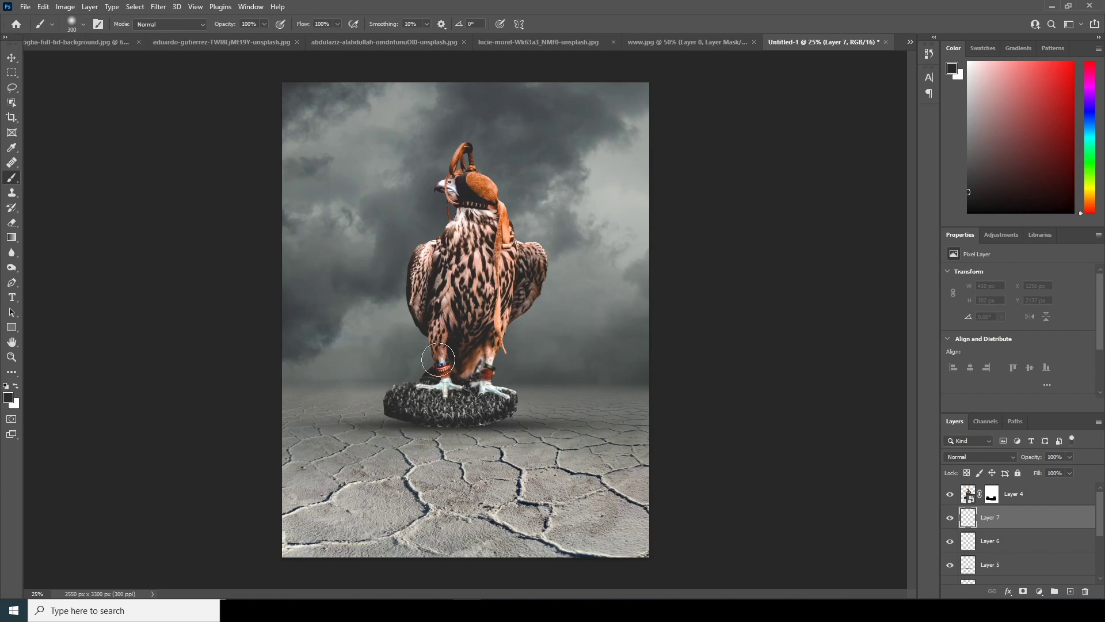
pyautogui.moveTo(483, 399)
pyautogui.mouseDown()
pyautogui.moveTo(492, 413)
pyautogui.moveTo(555, 412)
pyautogui.mouseUp()
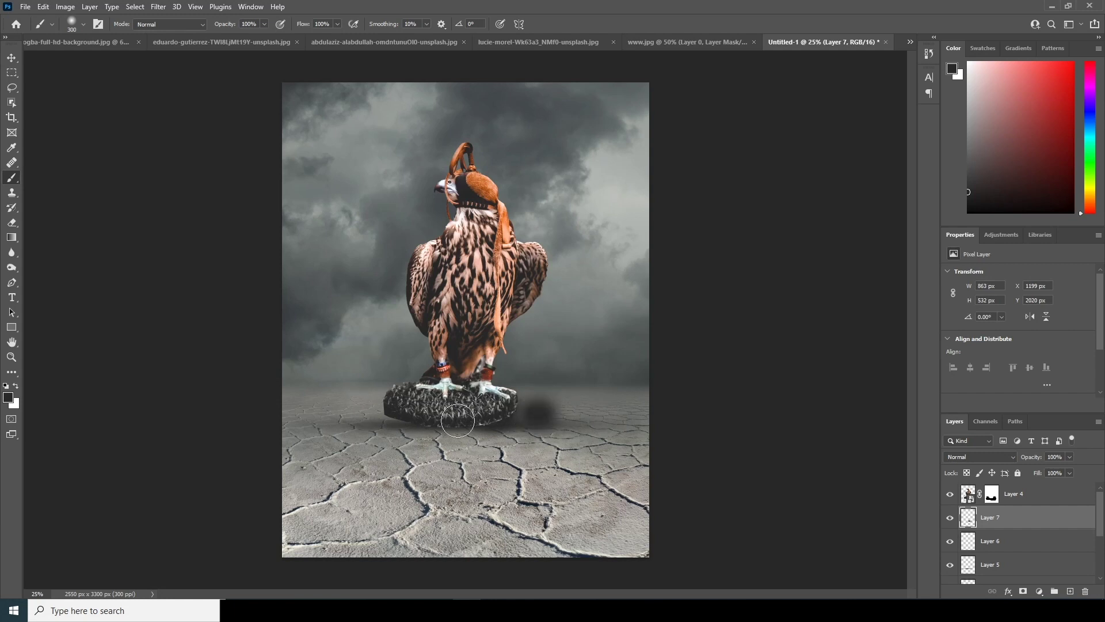
pyautogui.hotkey('ctrl', 'z')
pyautogui.click(409, 413)
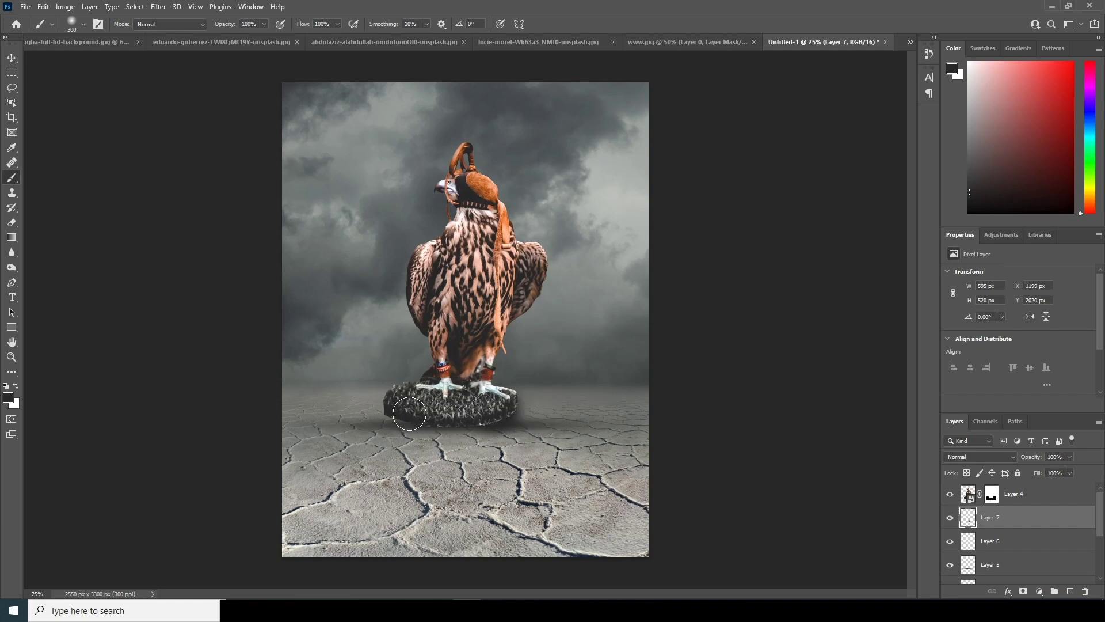
pyautogui.moveTo(385, 412); pyautogui.dragTo(374, 412)
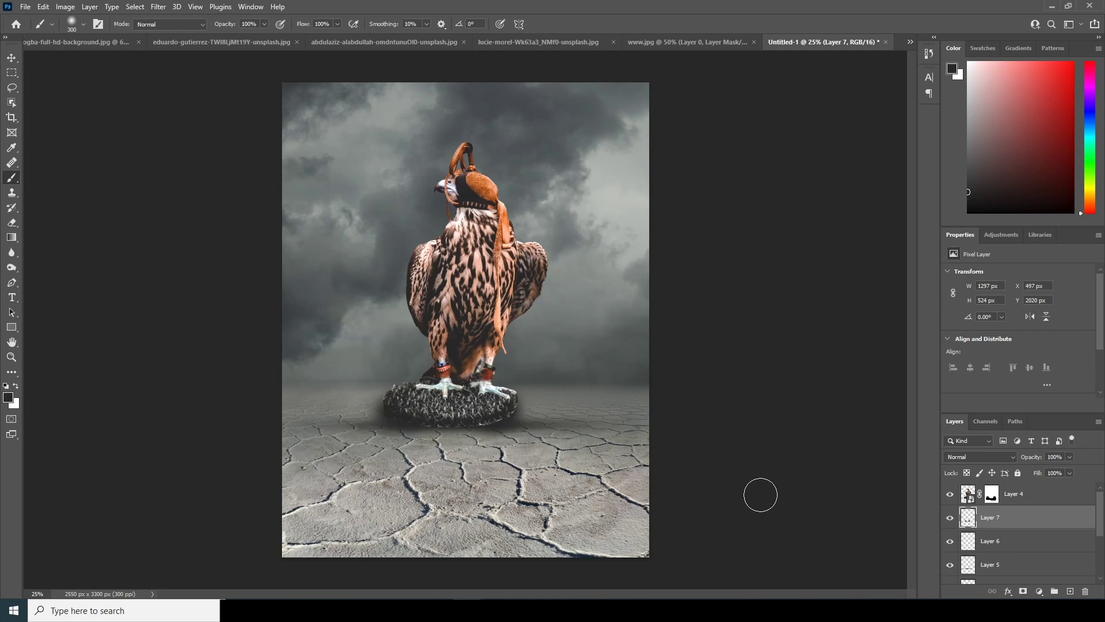
# - Squash and widen the painted shading to about 1383 by 211 px under the perch, and select the falcon layer
pyautogui.hotkey('ctrl', 't')
pyautogui.moveTo(447, 372); pyautogui.dragTo(449, 389)
pyautogui.moveTo(540, 421); pyautogui.dragTo(547, 421)
pyautogui.moveTo(450, 450); pyautogui.dragTo(451, 440)
pyautogui.moveTo(449, 392); pyautogui.dragTo(449, 396)
pyautogui.moveTo(547, 416); pyautogui.dragTo(553, 416)
pyautogui.moveTo(453, 396); pyautogui.dragTo(453, 401)
pyautogui.moveTo(452, 437); pyautogui.dragTo(453, 431)
pyautogui.press('Return')
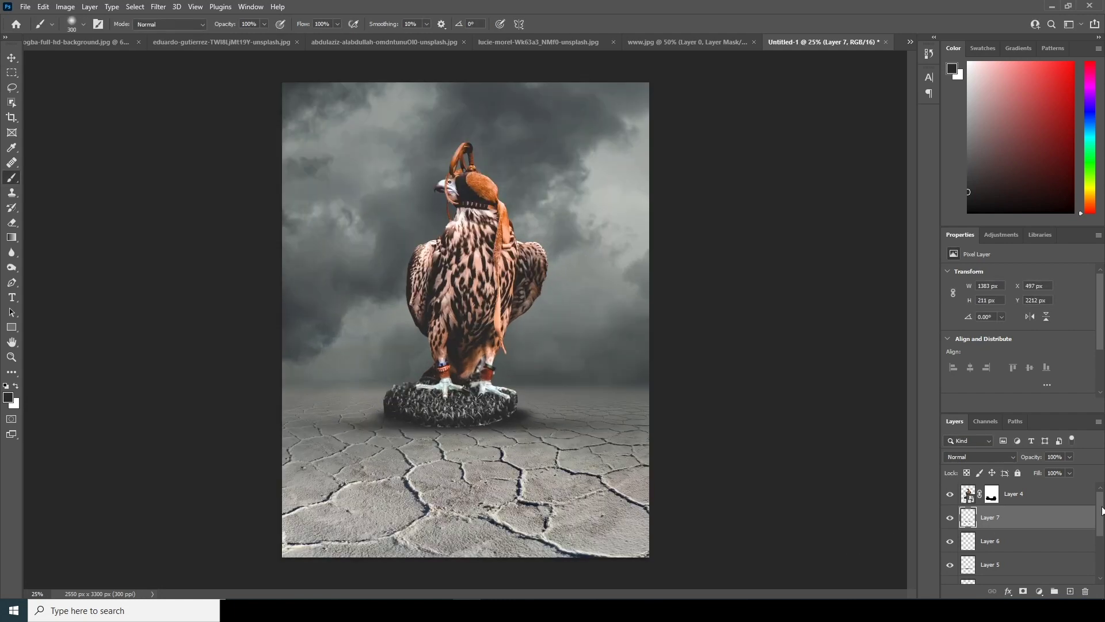
pyautogui.click(968, 494)
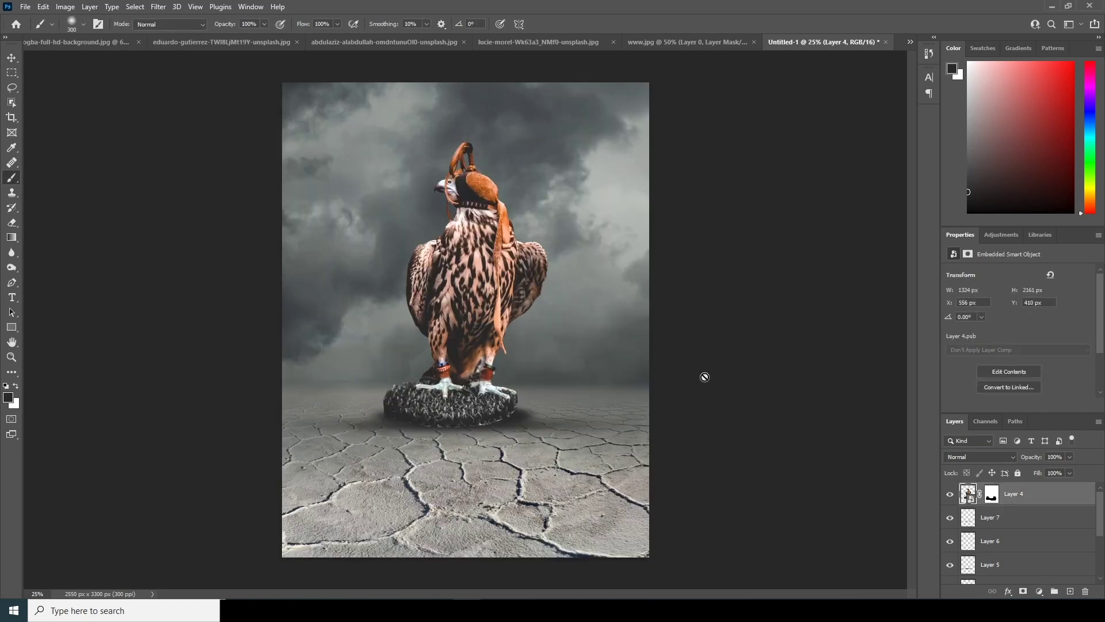
# - Find the cut-out of the player seen from behind among the open documents and copy it into the poster composite, accepting the conversion
pyautogui.click(202, 44)
pyautogui.click(111, 42)
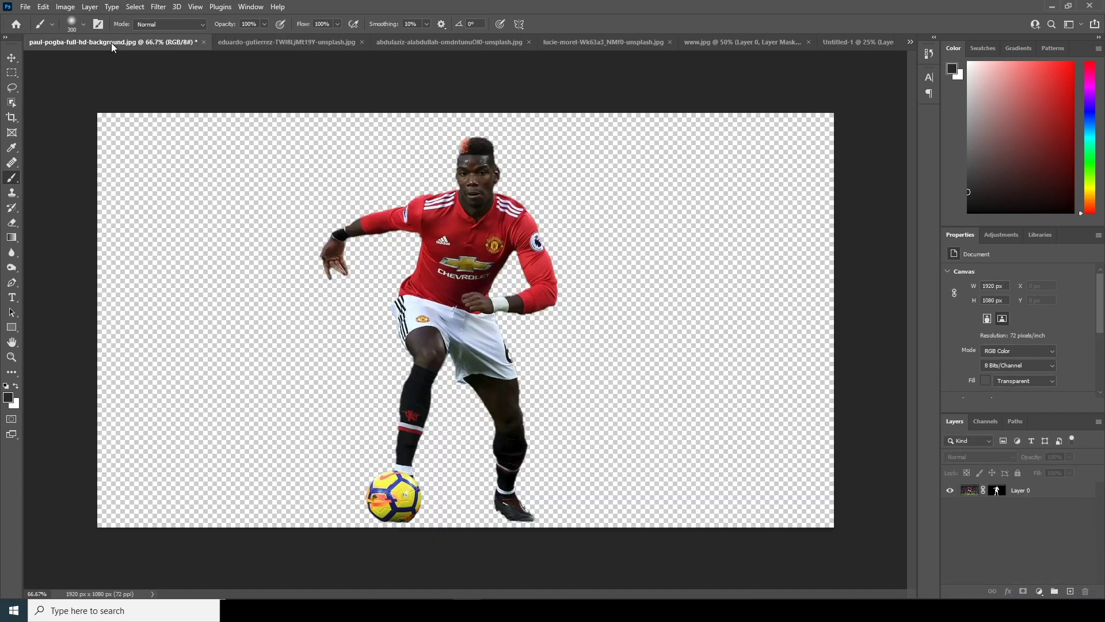
pyautogui.click(409, 43)
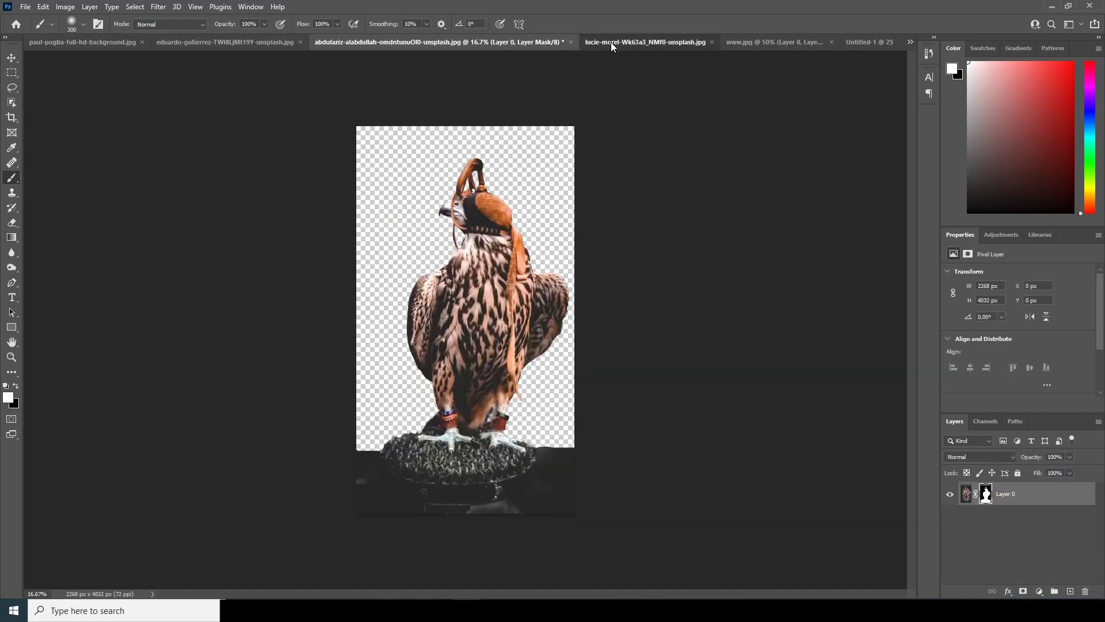
pyautogui.click(610, 42)
pyautogui.click(751, 44)
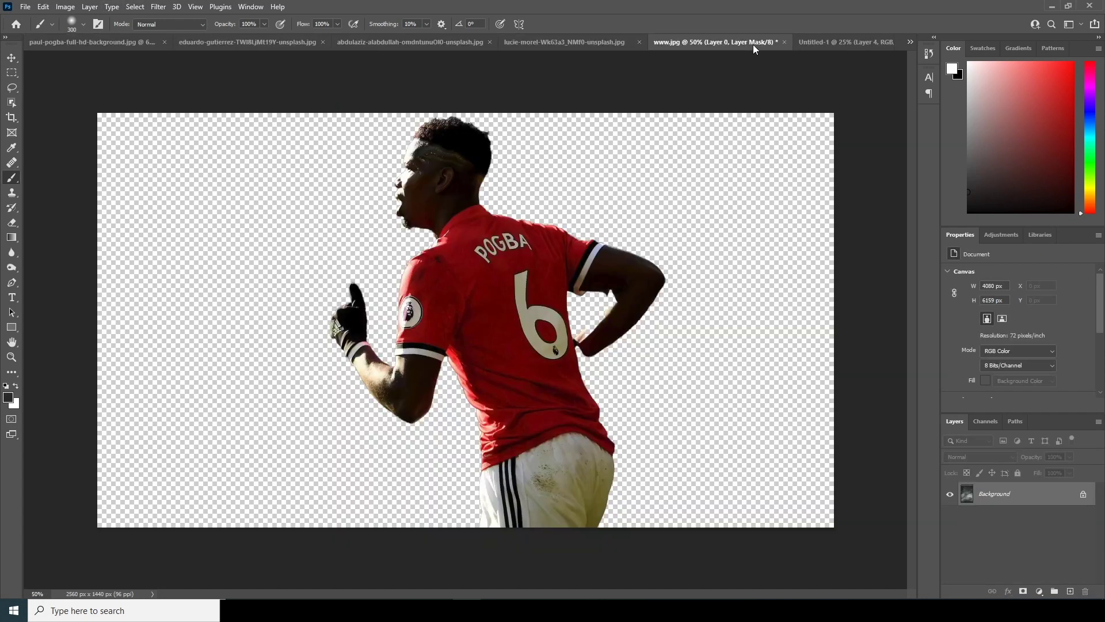
pyautogui.click(12, 58)
pyautogui.moveTo(495, 219)
pyautogui.mouseDown()
pyautogui.moveTo(814, 44)
pyautogui.moveTo(690, 148)
pyautogui.mouseUp()
pyautogui.moveTo(492, 279); pyautogui.dragTo(494, 276)
pyautogui.click(538, 235)
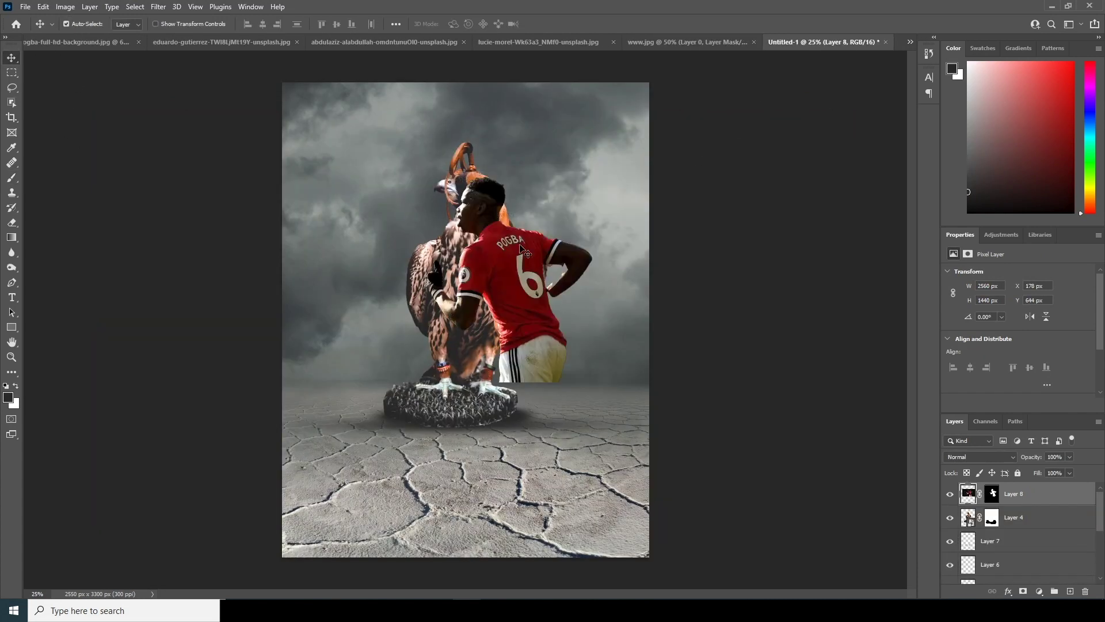
# - Place the back-view player layer behind the falcon and ground, just above Layer 1, and enlarge it to about 3899 by 2194 px
pyautogui.moveTo(970, 499); pyautogui.dragTo(1014, 533)
pyautogui.hotkey('ctrl', 't')
pyautogui.moveTo(677, 384); pyautogui.dragTo(745, 420)
pyautogui.moveTo(572, 320); pyautogui.dragTo(515, 288)
pyautogui.moveTo(689, 387); pyautogui.dragTo(716, 399)
pyautogui.moveTo(570, 313); pyautogui.dragTo(587, 313)
pyautogui.press('Return')
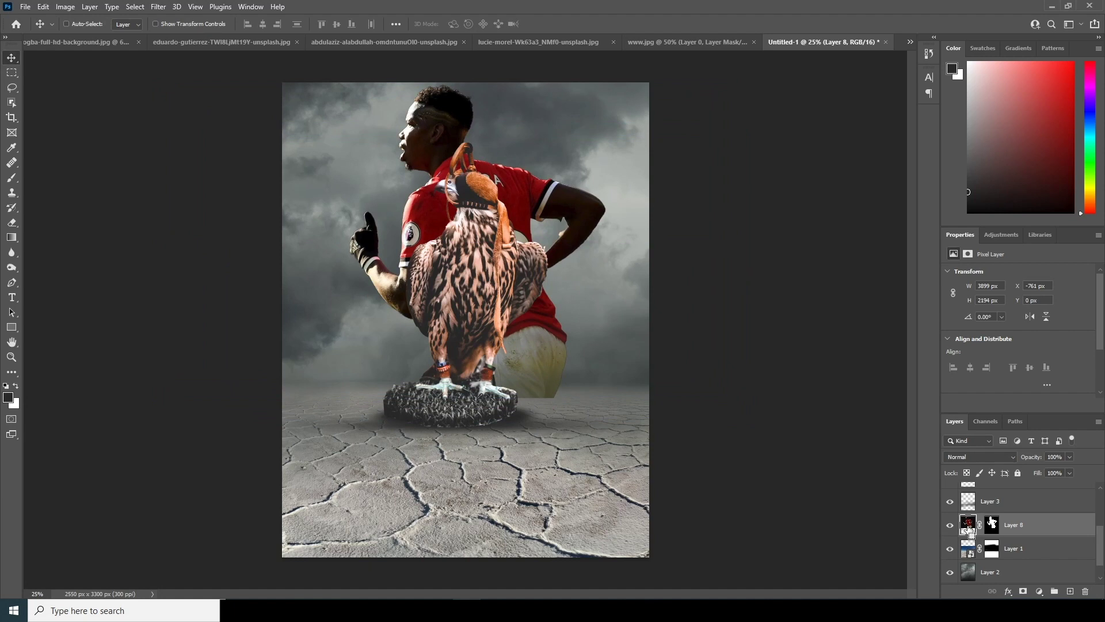
# - Group the back-view player layer, add a mask to the group and fade out his lower body and rear arm with a 1300 px black soft brush
pyautogui.hotkey('ctrl', 'g')
pyautogui.click(963, 521)
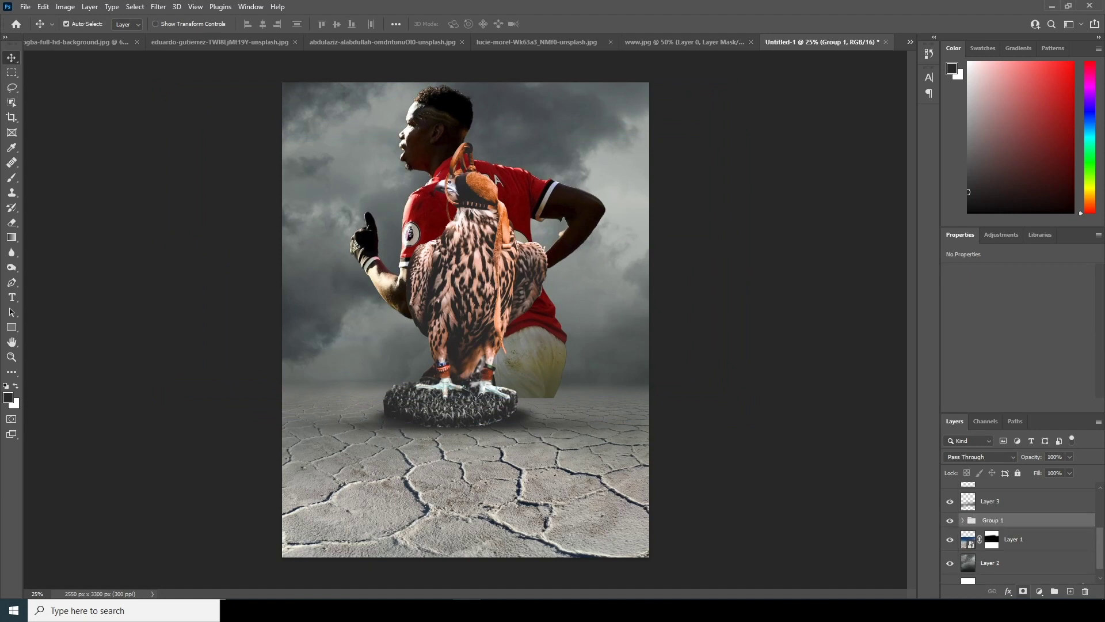
pyautogui.click(1022, 591)
pyautogui.press('b')
pyautogui.press(']')
pyautogui.press(']')
pyautogui.press(']')
pyautogui.press(']')
pyautogui.press(']')
pyautogui.press(']')
pyautogui.press(']')
pyautogui.press(']')
pyautogui.press(']')
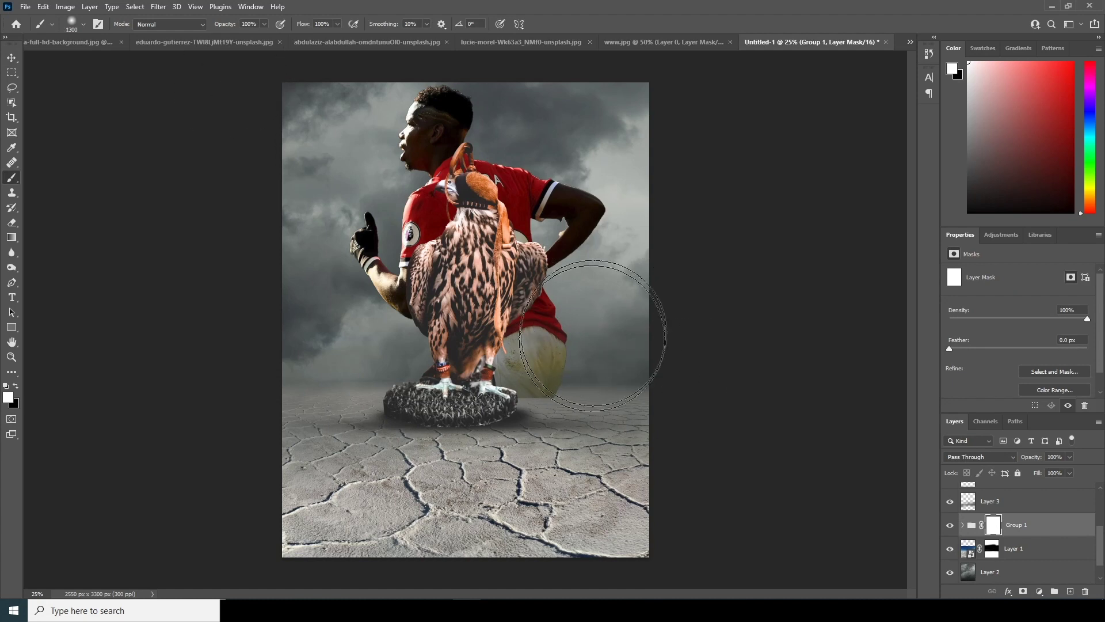
pyautogui.press('x')
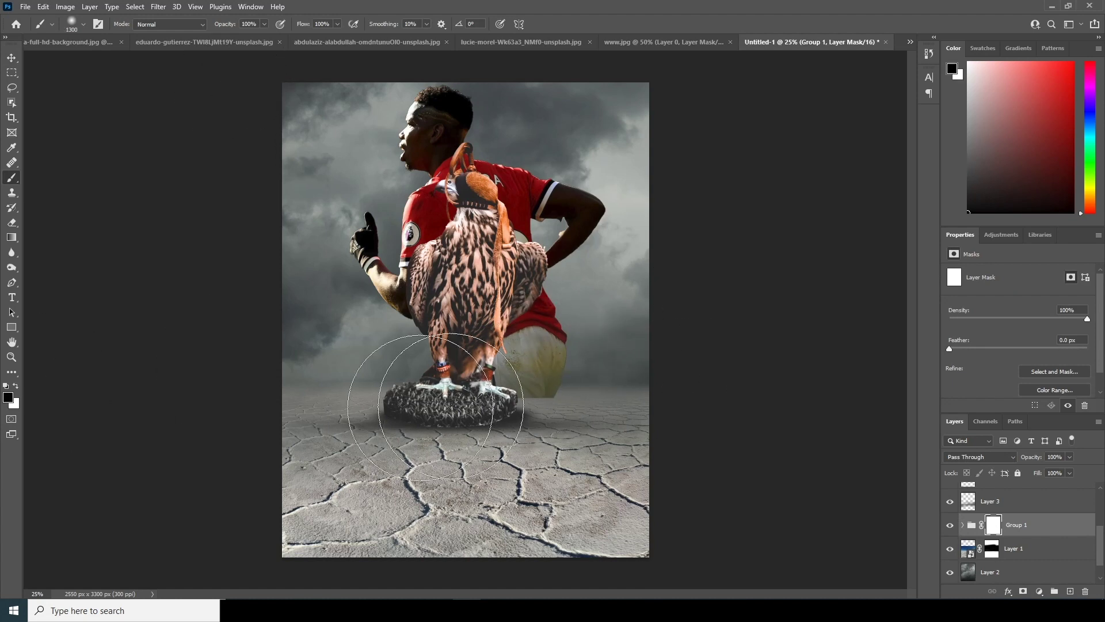
pyautogui.moveTo(592, 412)
pyautogui.mouseDown()
pyautogui.moveTo(542, 359)
pyautogui.moveTo(624, 252)
pyautogui.moveTo(609, 385)
pyautogui.moveTo(641, 215)
pyautogui.moveTo(539, 381)
pyautogui.mouseUp()
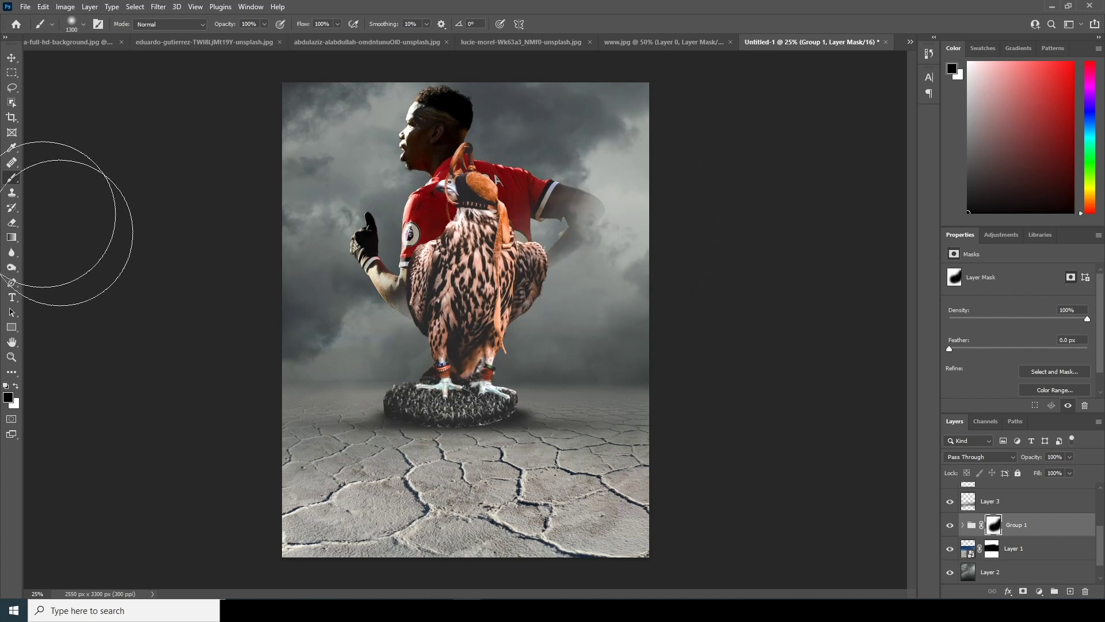
# - Shift the back-view player inside the masked group and enlarge his layer to about 4209 by 2368 px
pyautogui.moveTo(529, 346); pyautogui.dragTo(520, 345)
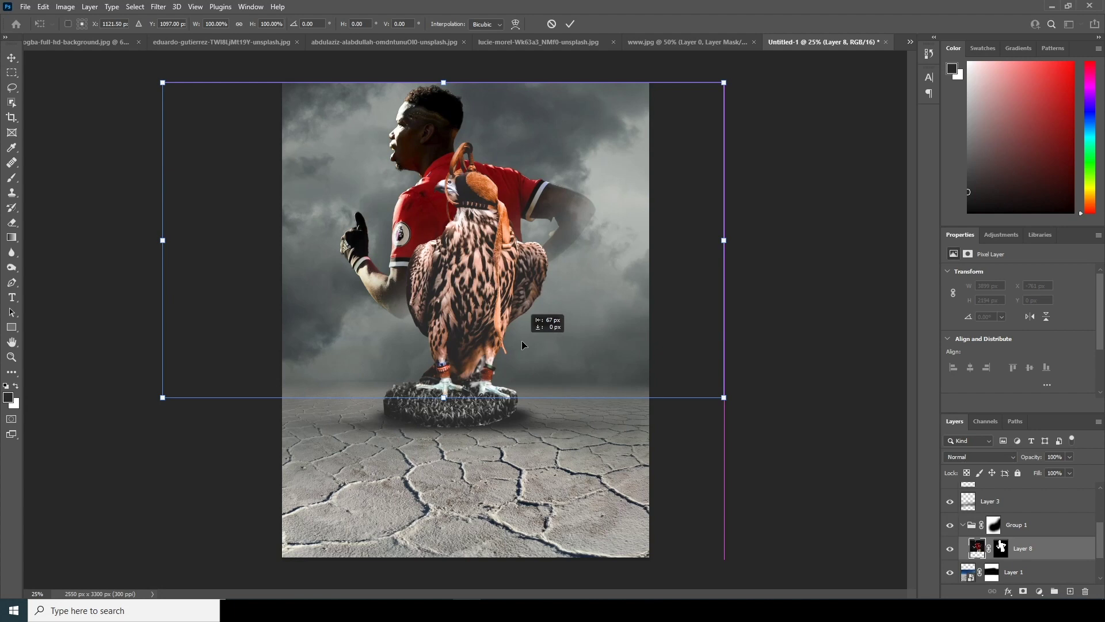
pyautogui.moveTo(723, 397); pyautogui.dragTo(743, 415)
pyautogui.moveTo(598, 367); pyautogui.dragTo(602, 380)
pyautogui.press('Return')
pyautogui.press('Return')
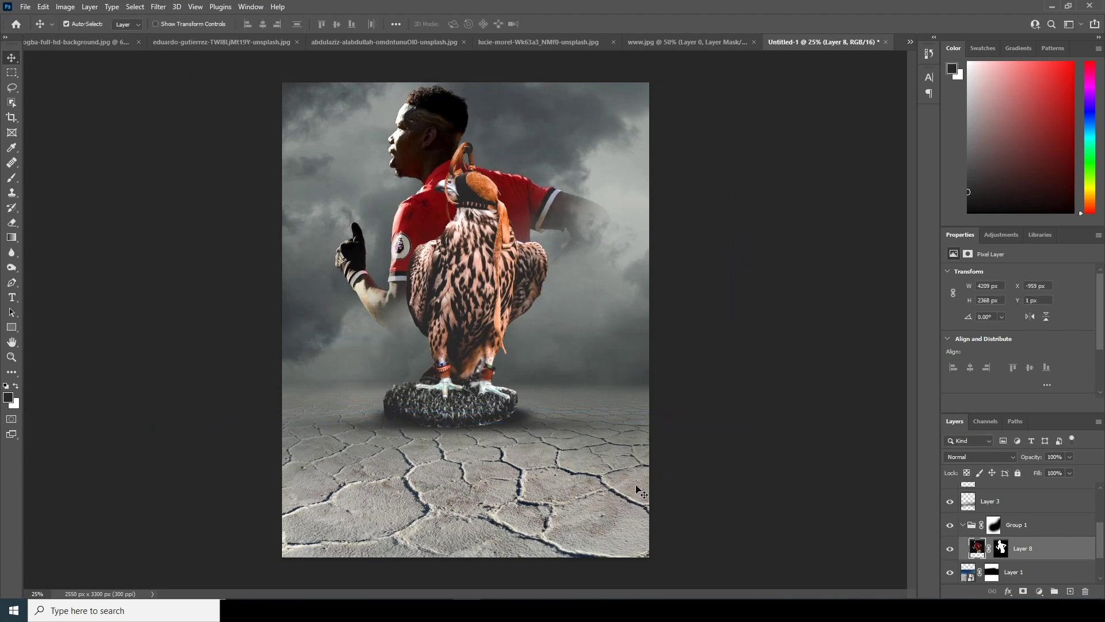
# - Add a Hue/Saturation adjustment above the falcon layer and lower its saturation slightly
pyautogui.scroll(1, 1010, 533)
pyautogui.moveTo(1101, 534); pyautogui.dragTo(1095, 503)
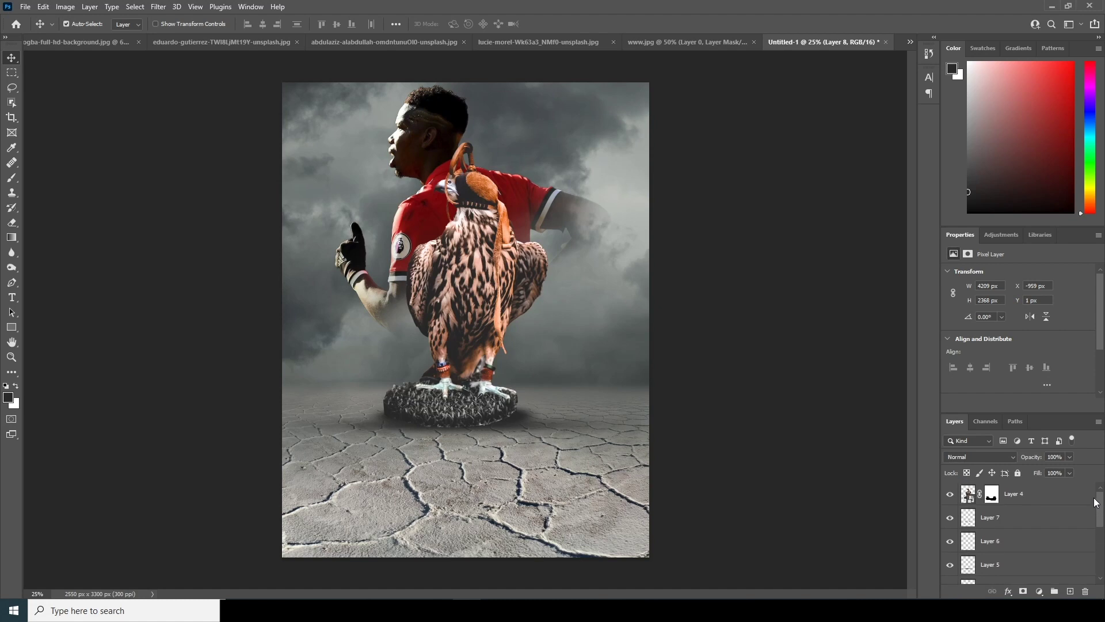
pyautogui.click(963, 492)
pyautogui.click(1040, 592)
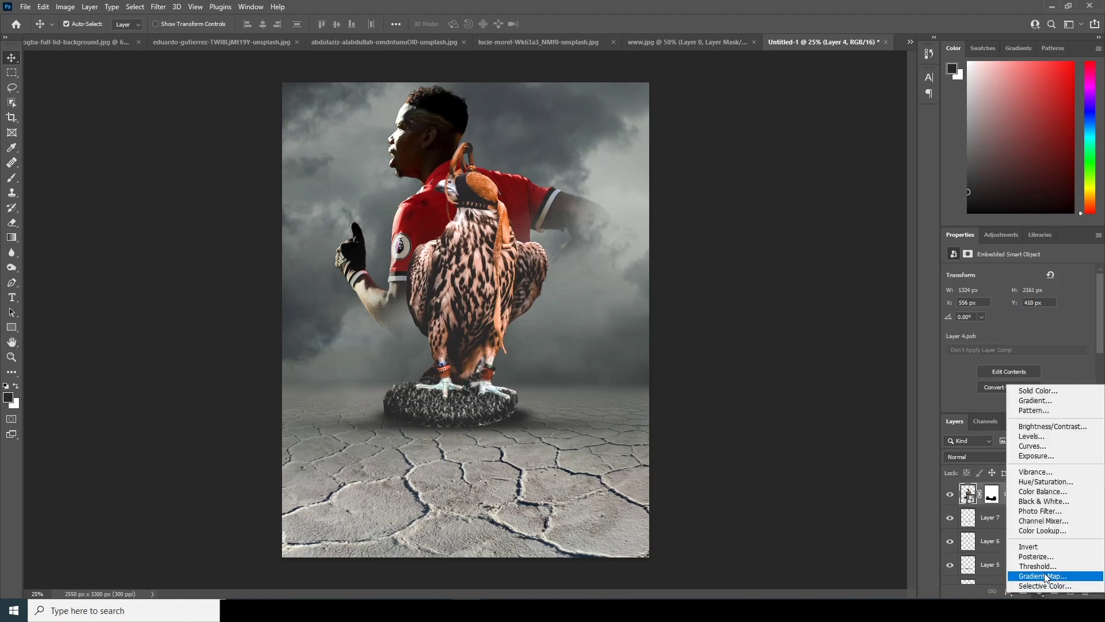
pyautogui.click(1037, 482)
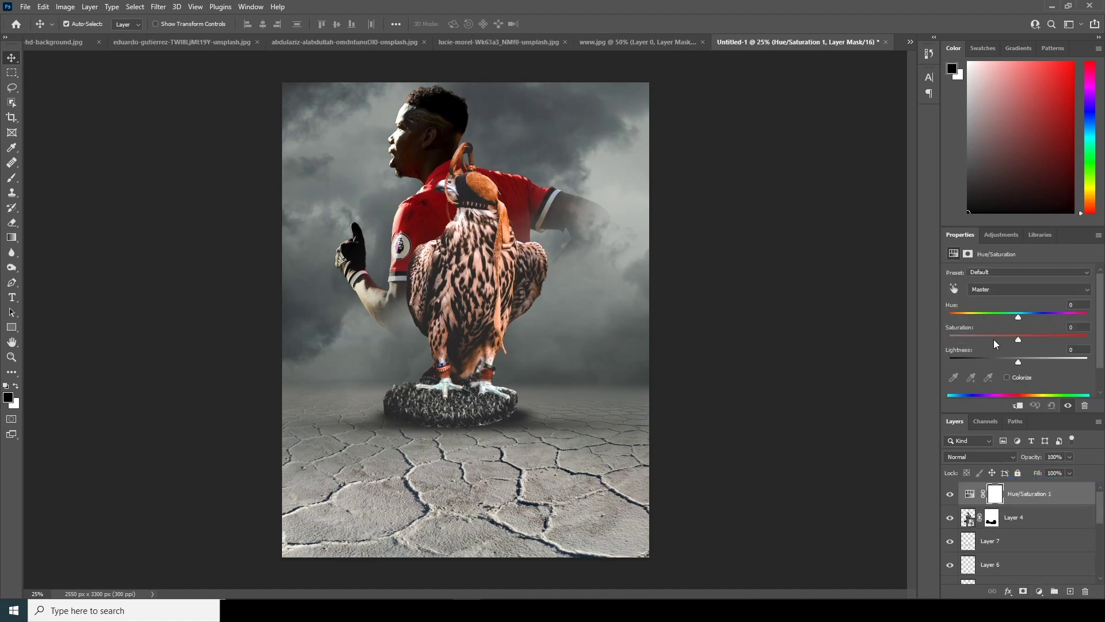
pyautogui.moveTo(1012, 336); pyautogui.dragTo(1001, 341)
# - Copy the cut-out front-view player with the ball into the poster composite, accepting the bit-depth conversion
pyautogui.click(63, 42)
pyautogui.moveTo(477, 216); pyautogui.dragTo(836, 48)
pyautogui.moveTo(443, 391); pyautogui.dragTo(446, 395)
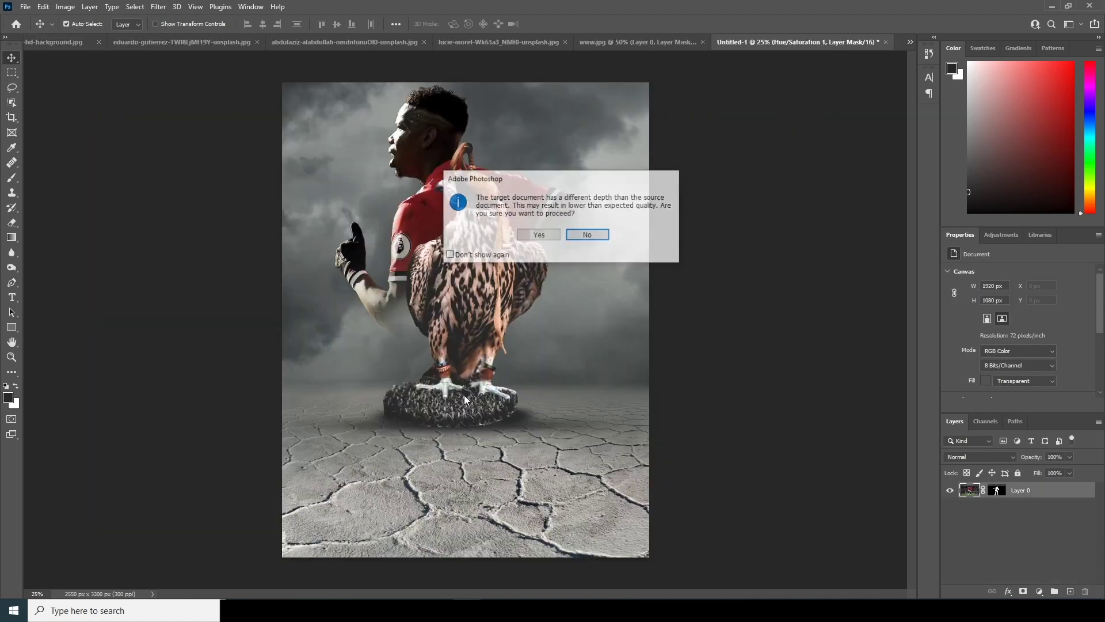
pyautogui.click(539, 237)
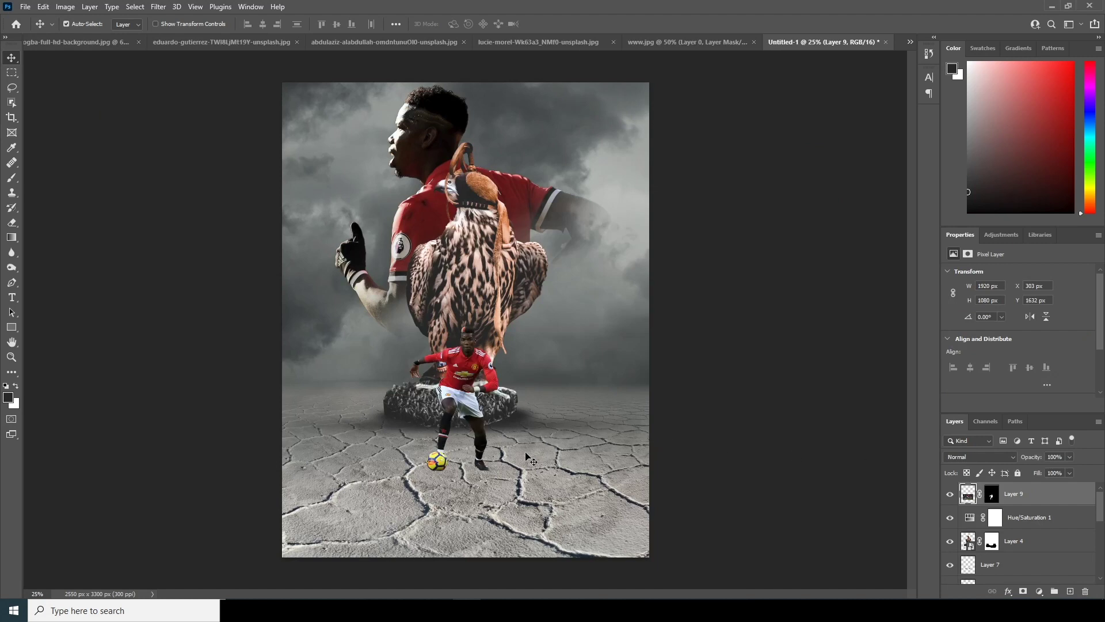
# - Enlarge the front-view player to about 2996 by 1685 px and position him on the cracked ground in front of the falcon
pyautogui.hotkey('ctrl', 't')
pyautogui.moveTo(605, 473); pyautogui.dragTo(636, 491)
pyautogui.moveTo(476, 378); pyautogui.dragTo(469, 366)
pyautogui.moveTo(626, 477); pyautogui.dragTo(650, 492)
pyautogui.moveTo(482, 367); pyautogui.dragTo(483, 352)
pyautogui.moveTo(649, 478); pyautogui.dragTo(674, 491)
pyautogui.moveTo(480, 370); pyautogui.dragTo(478, 364)
pyautogui.press('Return')
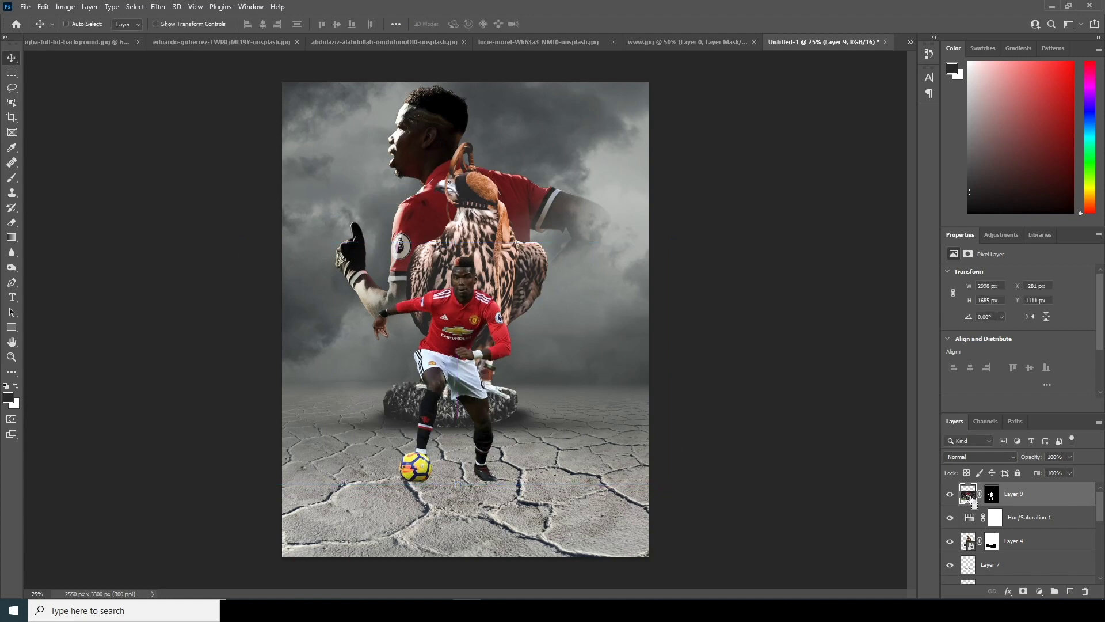
# - Duplicate the front-view player layer and transform the copy into a flat, slanted cast shadow on the ground, about 4267 by 190 px
pyautogui.hotkey('ctrl', 'j')
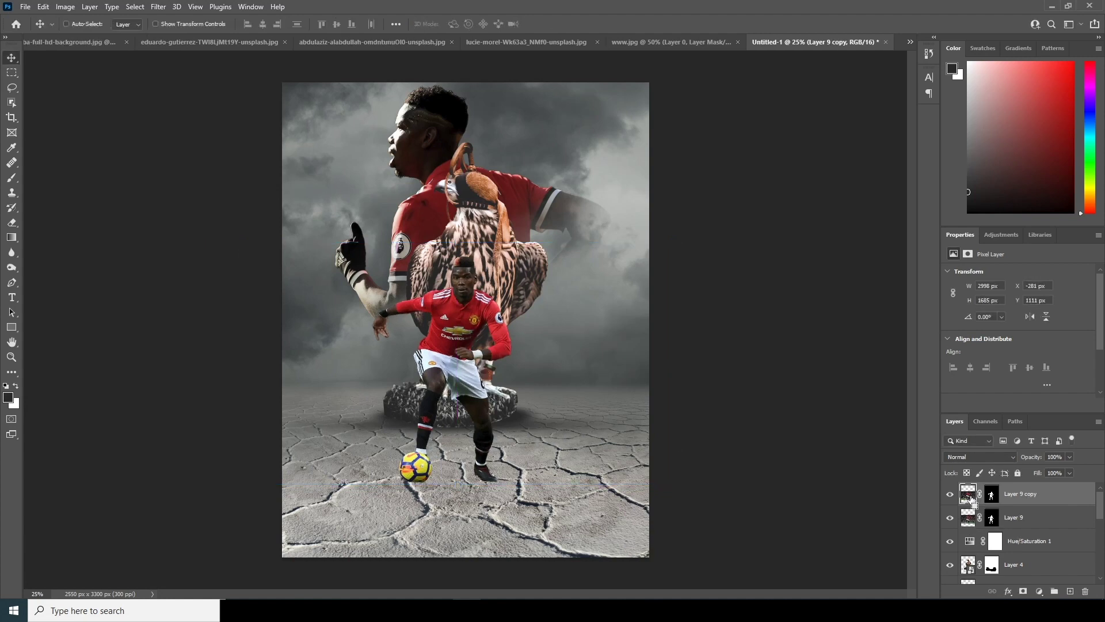
pyautogui.hotkey('ctrl', 't')
pyautogui.rightClick(466, 299)
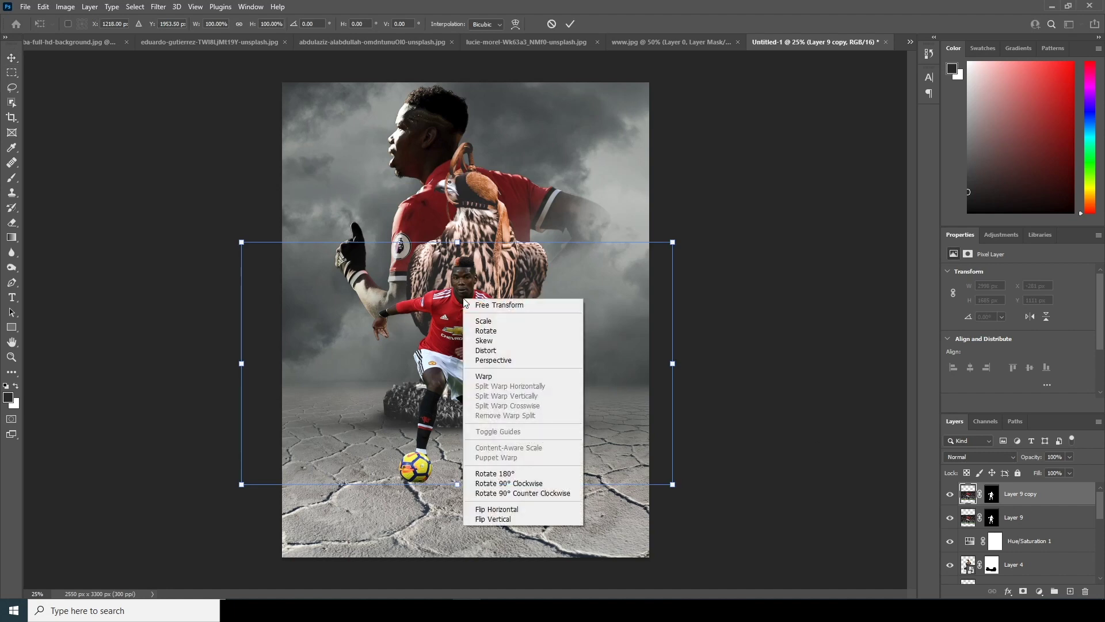
pyautogui.click(508, 360)
pyautogui.moveTo(457, 242); pyautogui.dragTo(611, 527)
pyautogui.moveTo(531, 511); pyautogui.dragTo(530, 506)
pyautogui.moveTo(608, 521); pyautogui.dragTo(642, 508)
pyautogui.press('Return')
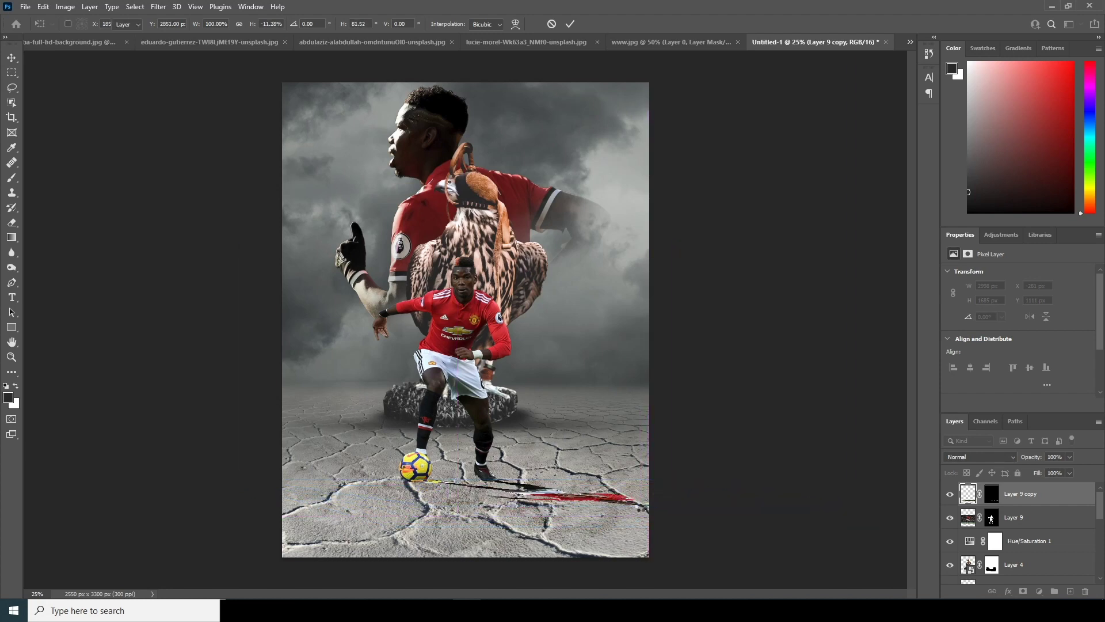
# - Apply a black Color Overlay effect to the flattened player copy
pyautogui.click(1008, 591)
pyautogui.click(1031, 547)
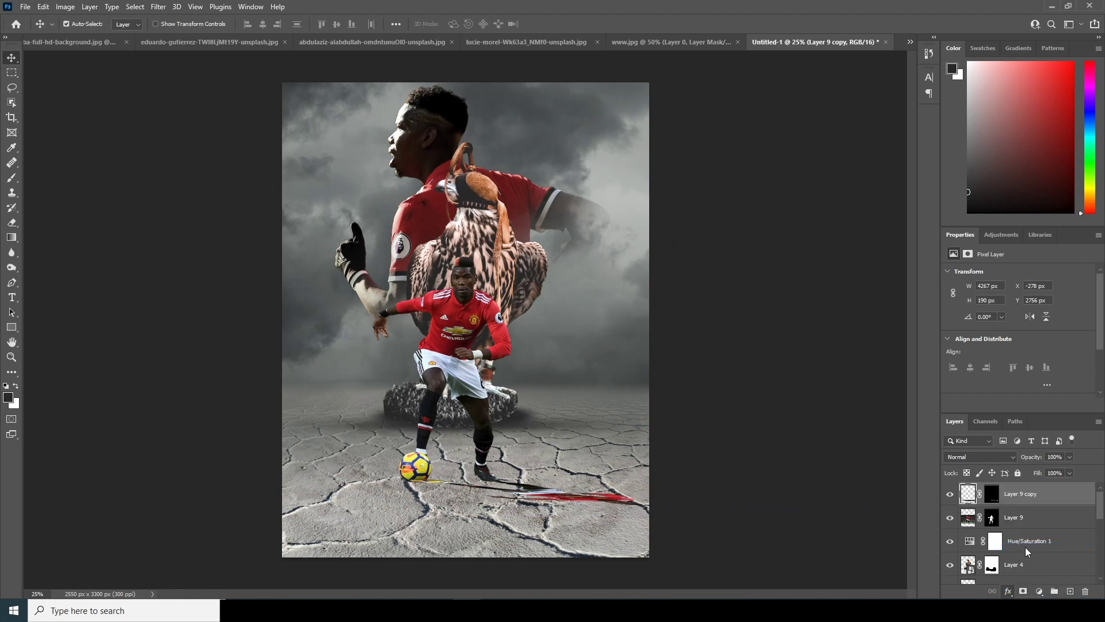
pyautogui.click(937, 353)
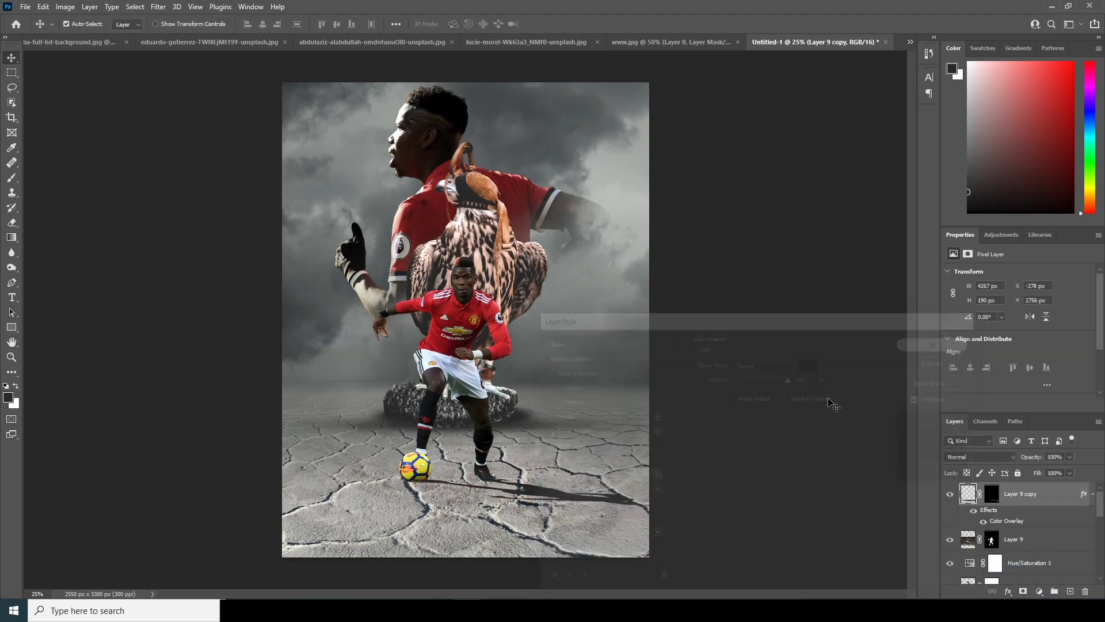
# - Soften the cast shadow with a 7.8 px Gaussian Blur and place its layer beneath the front-view player
pyautogui.click(159, 7)
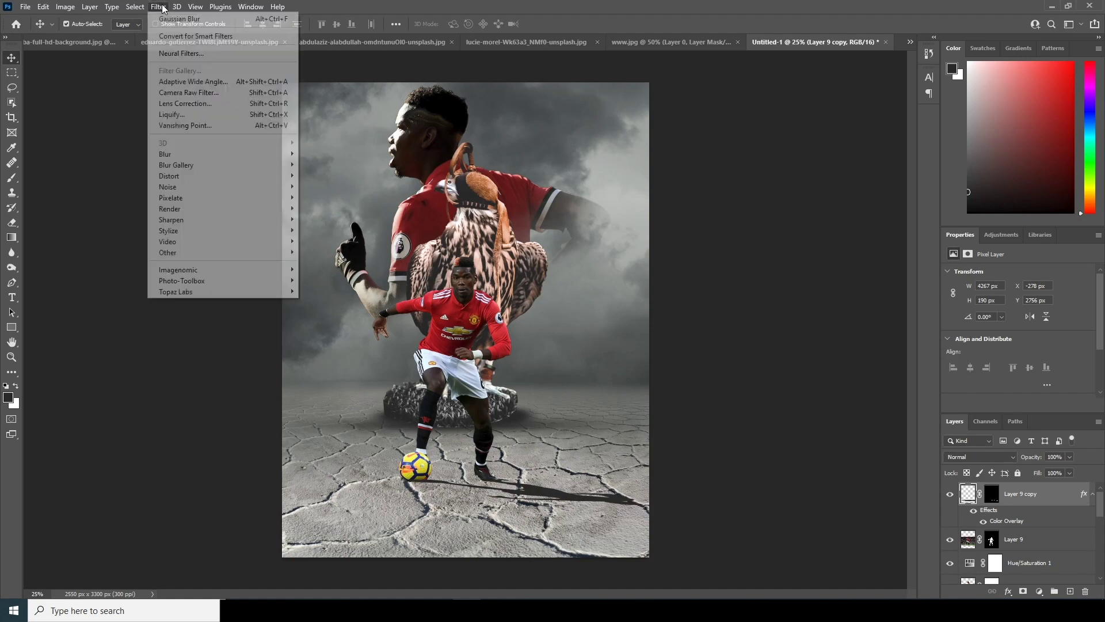
pyautogui.moveTo(178, 157)
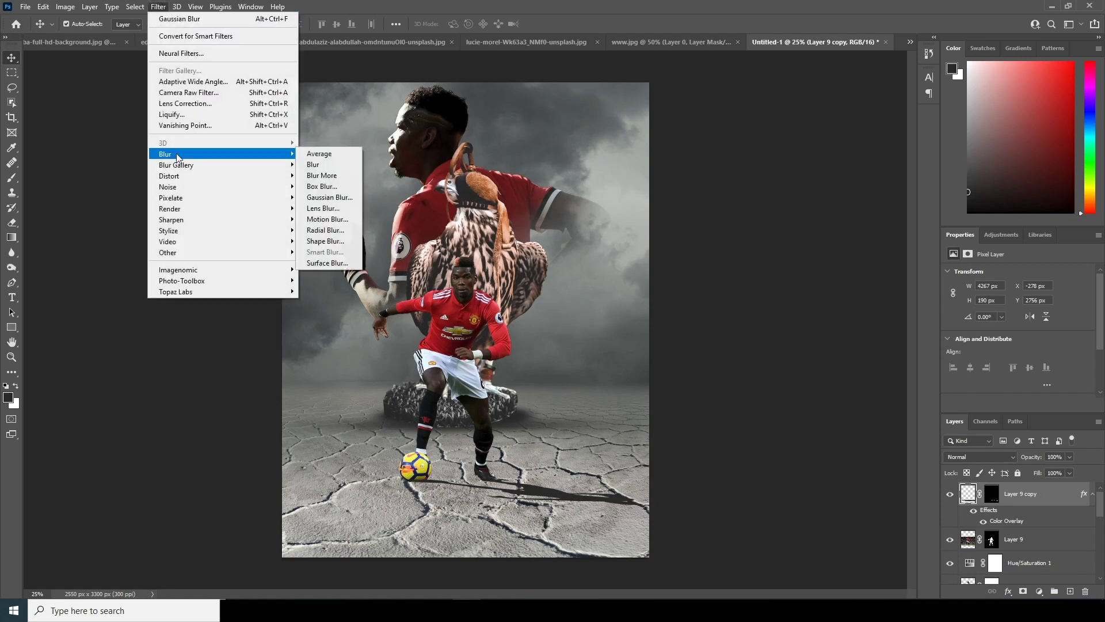
pyautogui.click(329, 197)
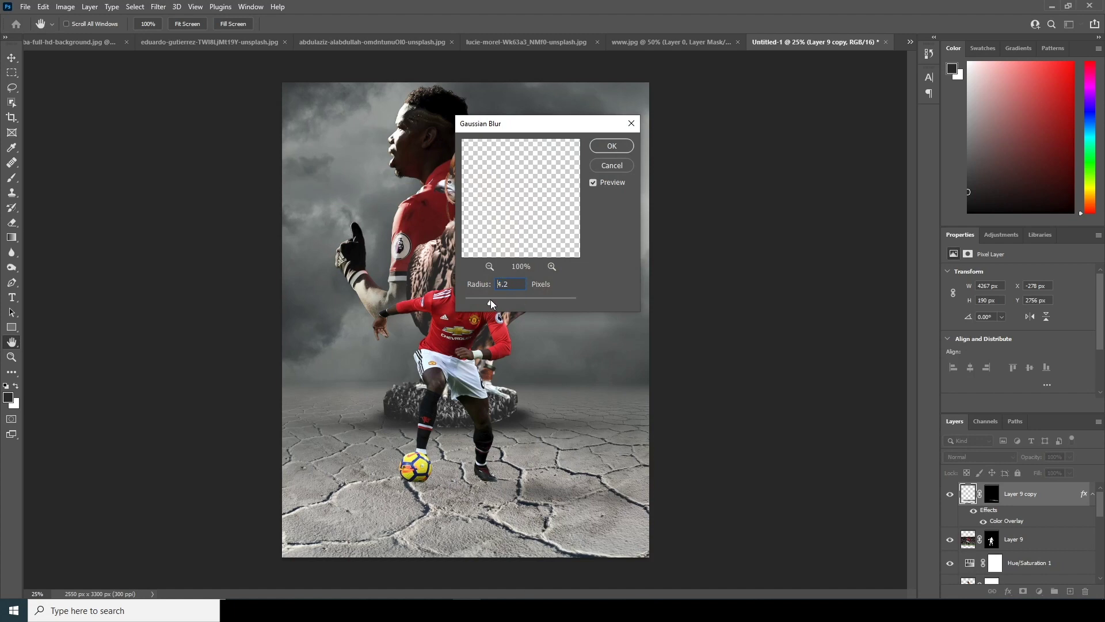
pyautogui.moveTo(491, 299); pyautogui.dragTo(488, 299)
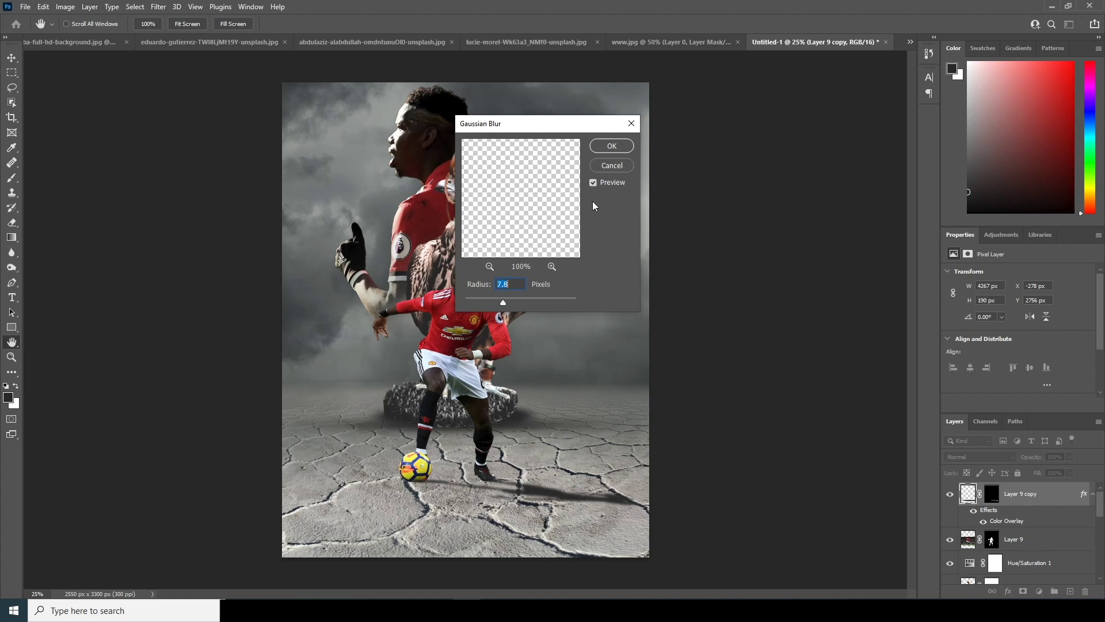
pyautogui.click(612, 146)
pyautogui.moveTo(972, 500); pyautogui.dragTo(982, 549)
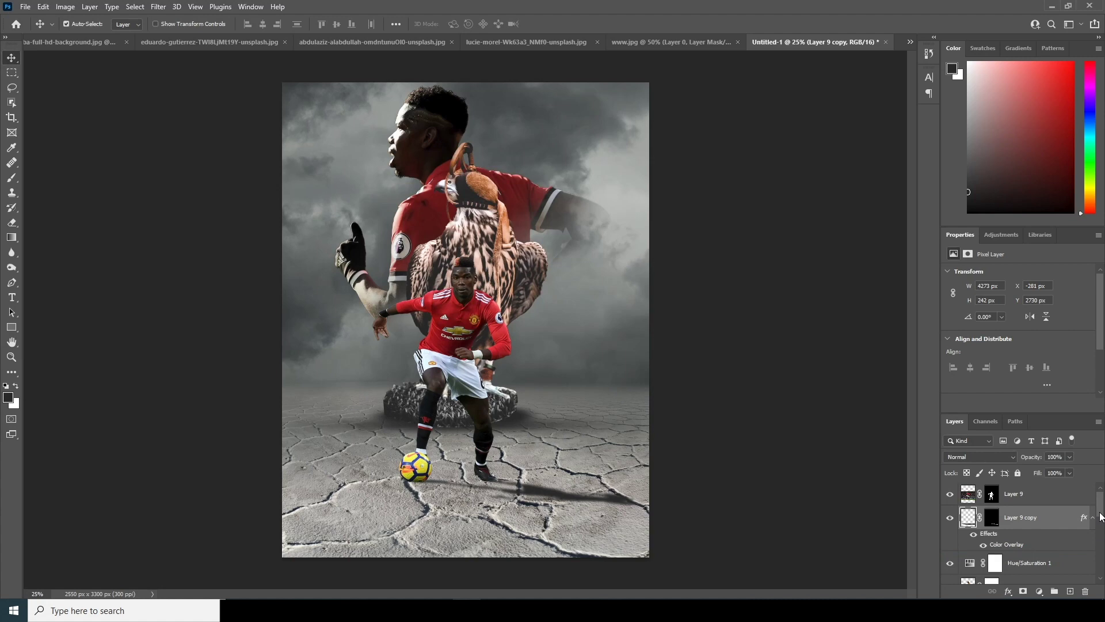
# - On a new layer beneath the player, paint a dark 600 px soft dab at the ball and flatten it to about 990 by 167 px
pyautogui.moveTo(1100, 516); pyautogui.dragTo(1099, 522)
pyautogui.click(1069, 592)
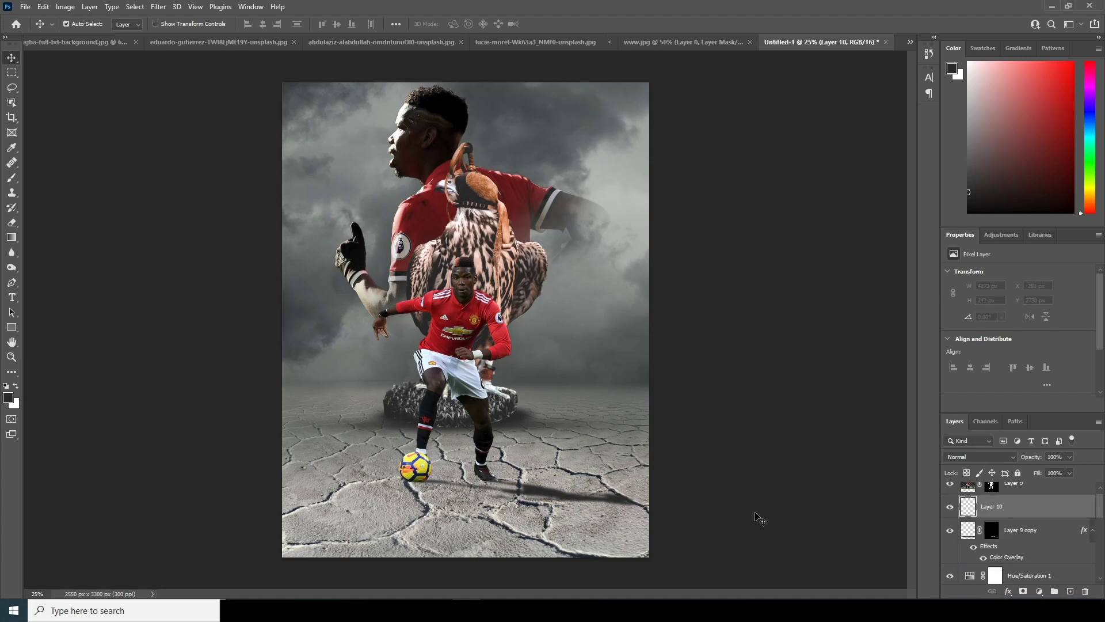
pyautogui.press('b')
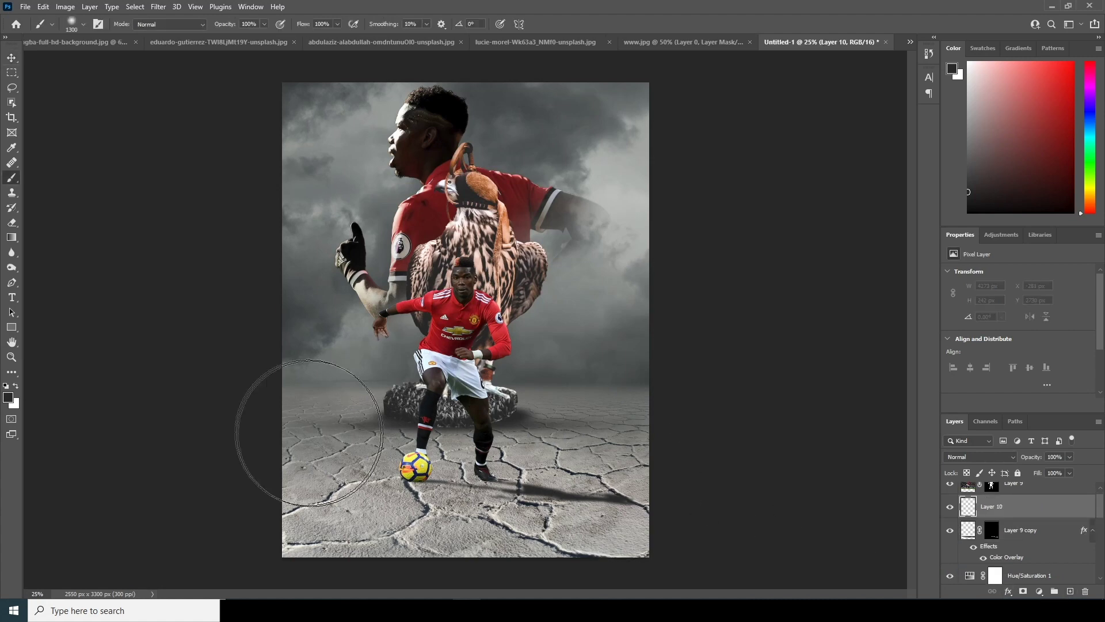
pyautogui.press('[')
pyautogui.press('[')
pyautogui.press('[')
pyautogui.press('[')
pyautogui.press('[')
pyautogui.press('[')
pyautogui.press('[')
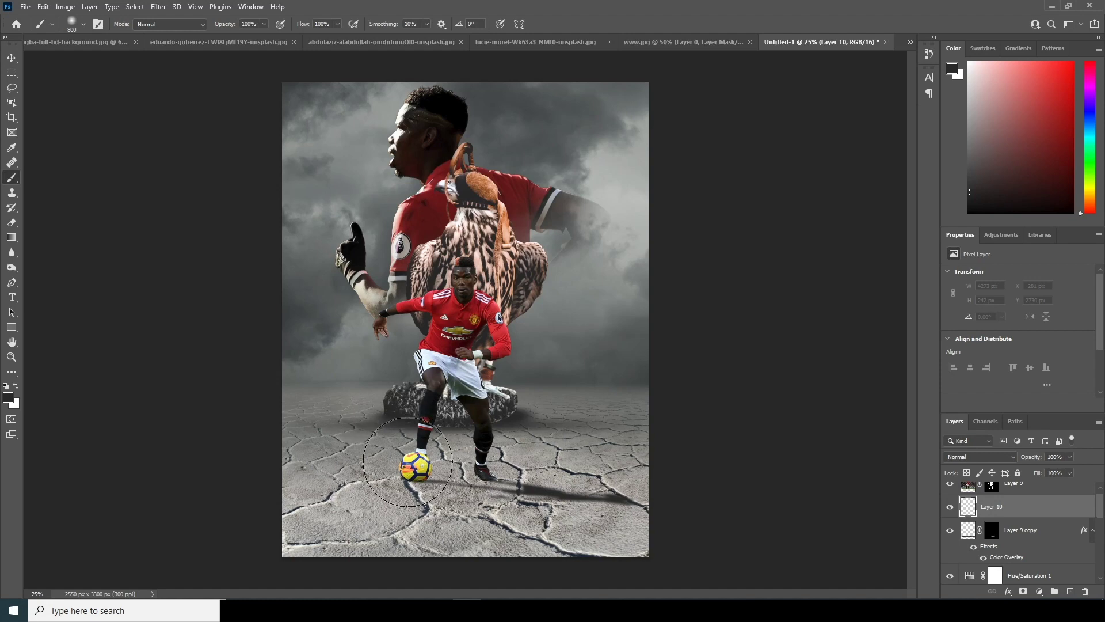
pyautogui.click(419, 461)
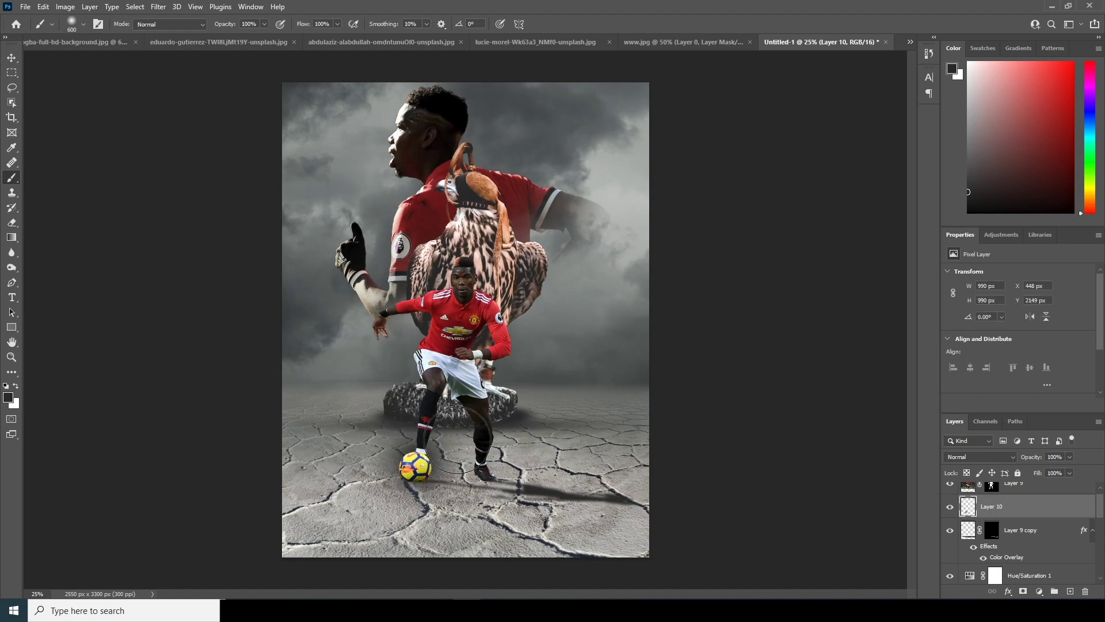
pyautogui.hotkey('ctrl', 't')
pyautogui.moveTo(418, 392)
pyautogui.mouseDown()
pyautogui.moveTo(420, 510)
pyautogui.moveTo(441, 504)
pyautogui.moveTo(444, 479)
pyautogui.mouseUp()
pyautogui.press('Return')
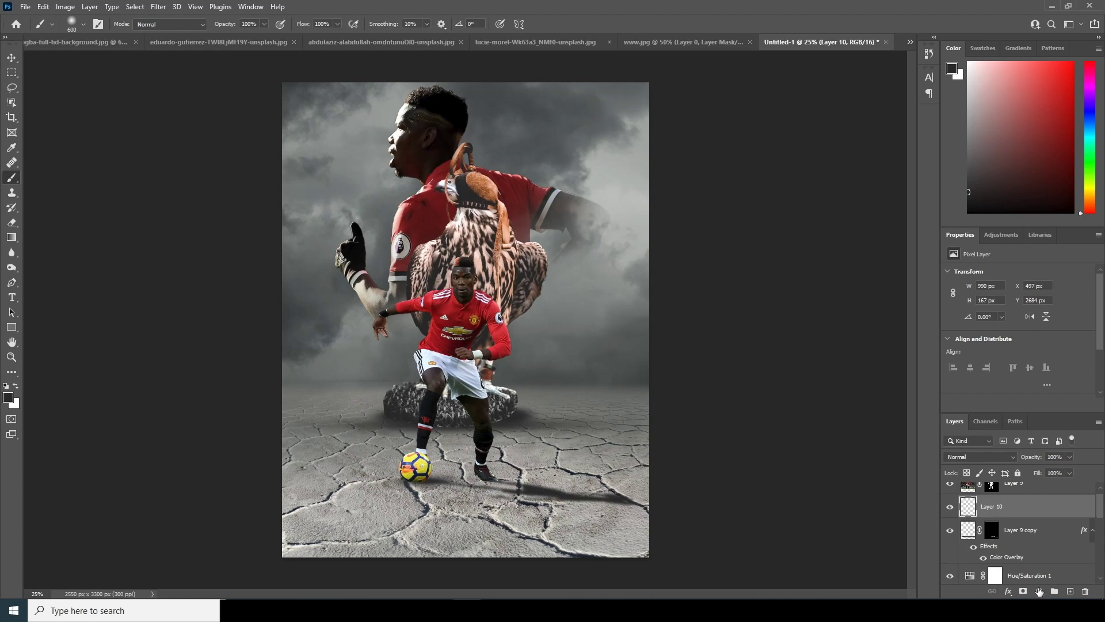
# - On another new layer, paint a dark 600 px soft dab at the player's standing foot and flatten it to about 990 by 167 px
pyautogui.click(1070, 592)
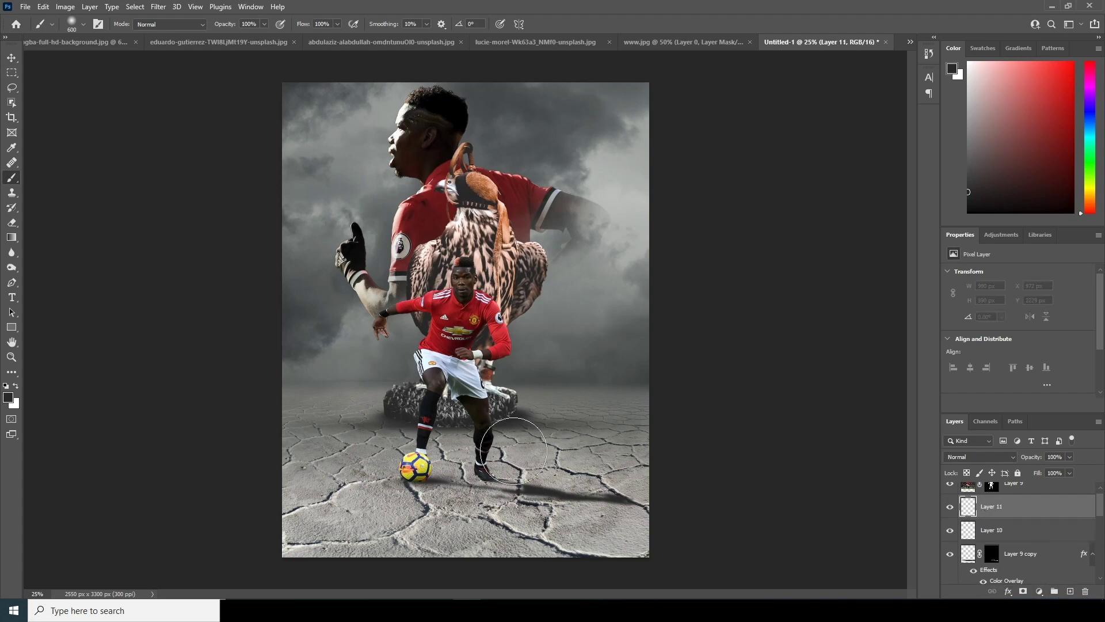
pyautogui.click(490, 474)
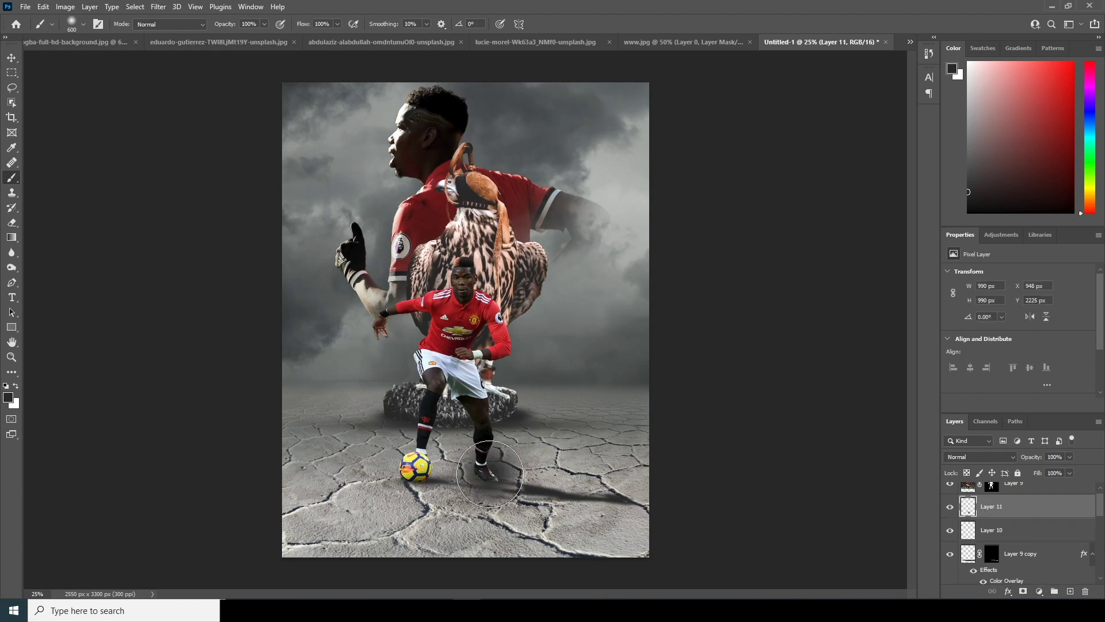
pyautogui.hotkey('ctrl', 't')
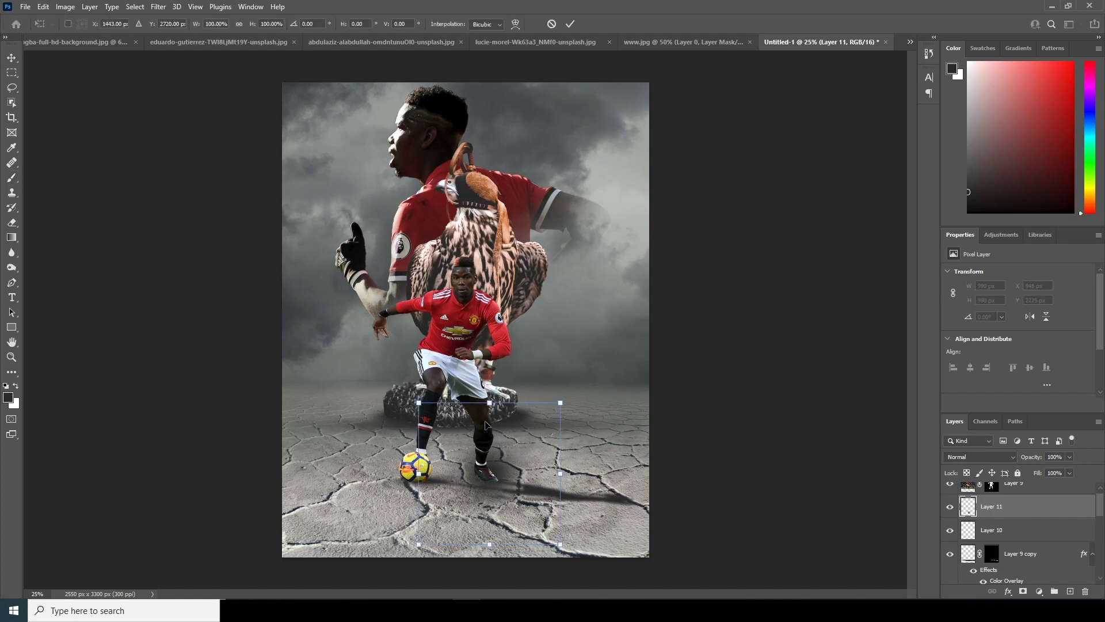
pyautogui.moveTo(488, 406); pyautogui.dragTo(506, 485)
pyautogui.press('Return')
pyautogui.press('b')
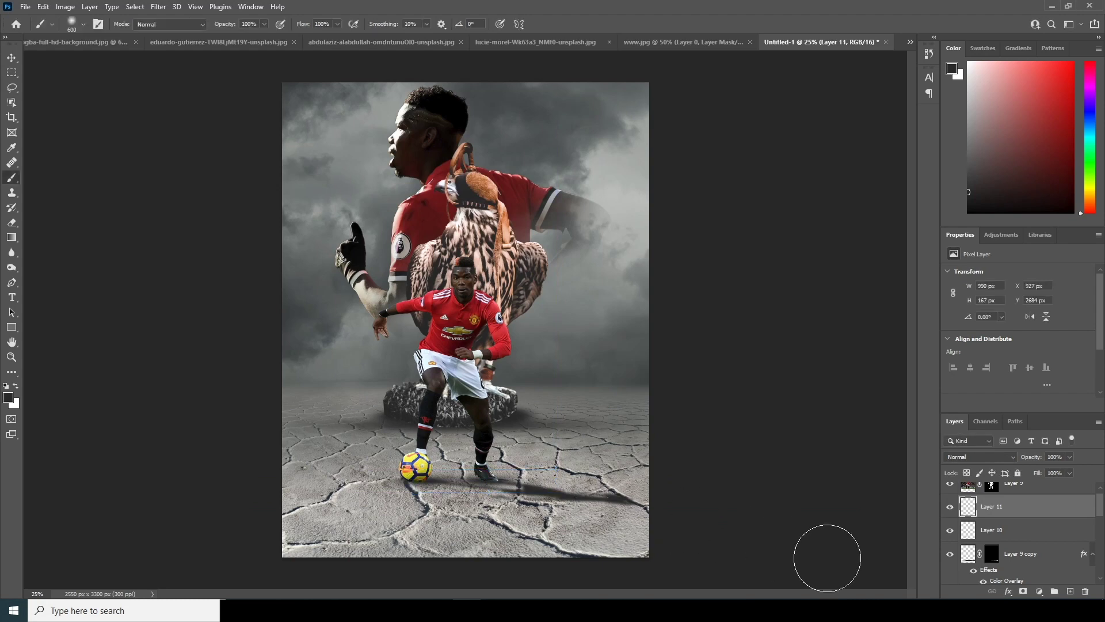
# - Reduce the layer opacity of the front-view player's cast shadow to 75%
pyautogui.click(966, 538)
pyautogui.click(965, 538)
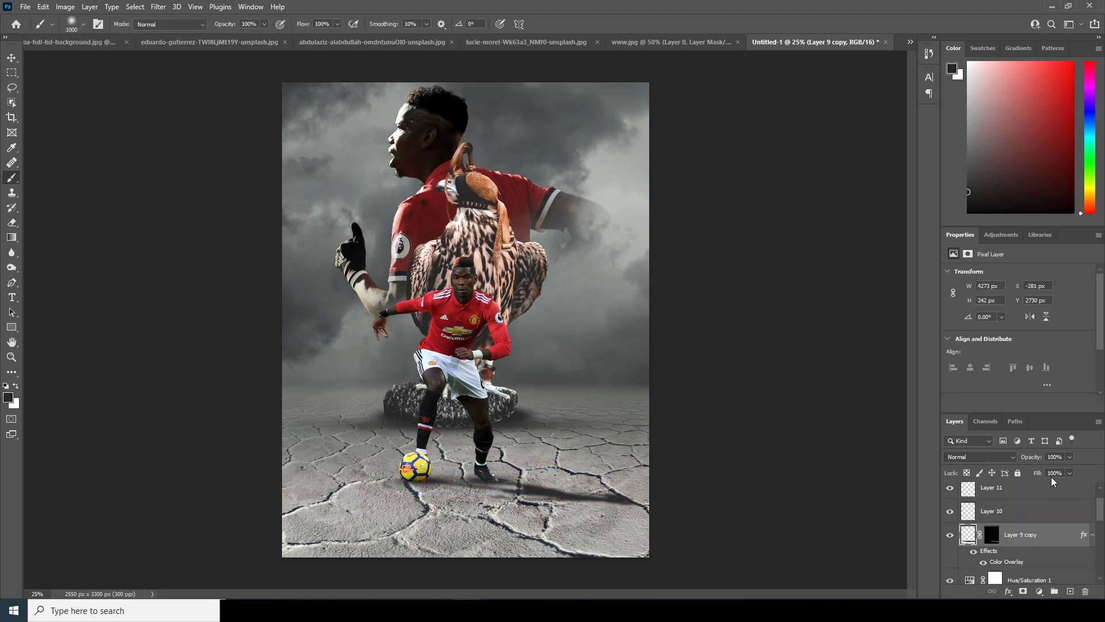
pyautogui.click(1068, 457)
pyautogui.click(1058, 470)
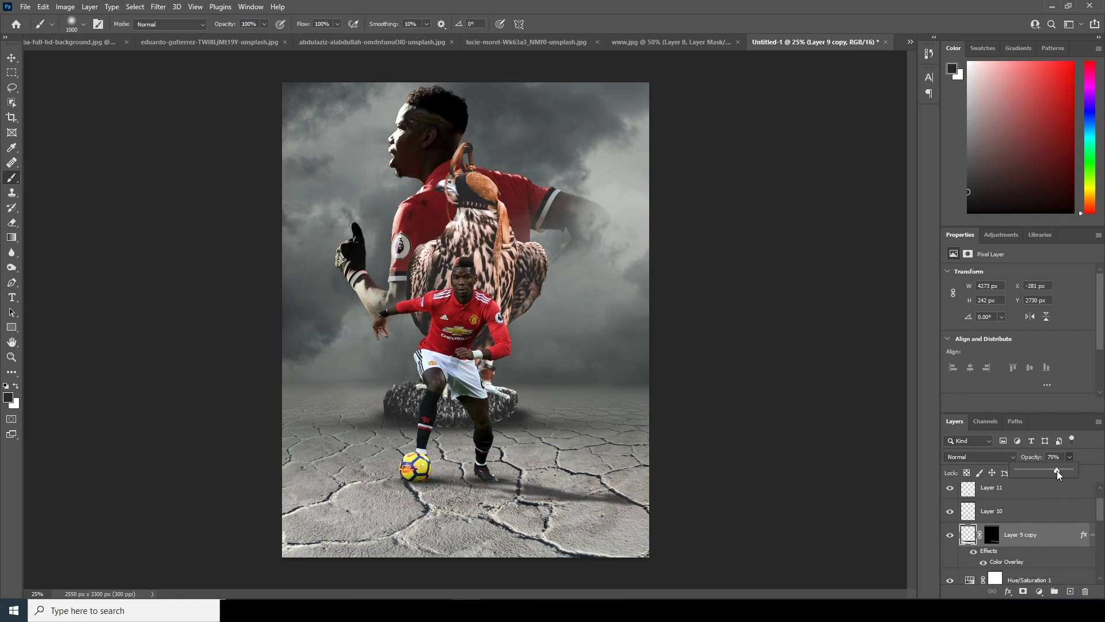
pyautogui.click(12, 58)
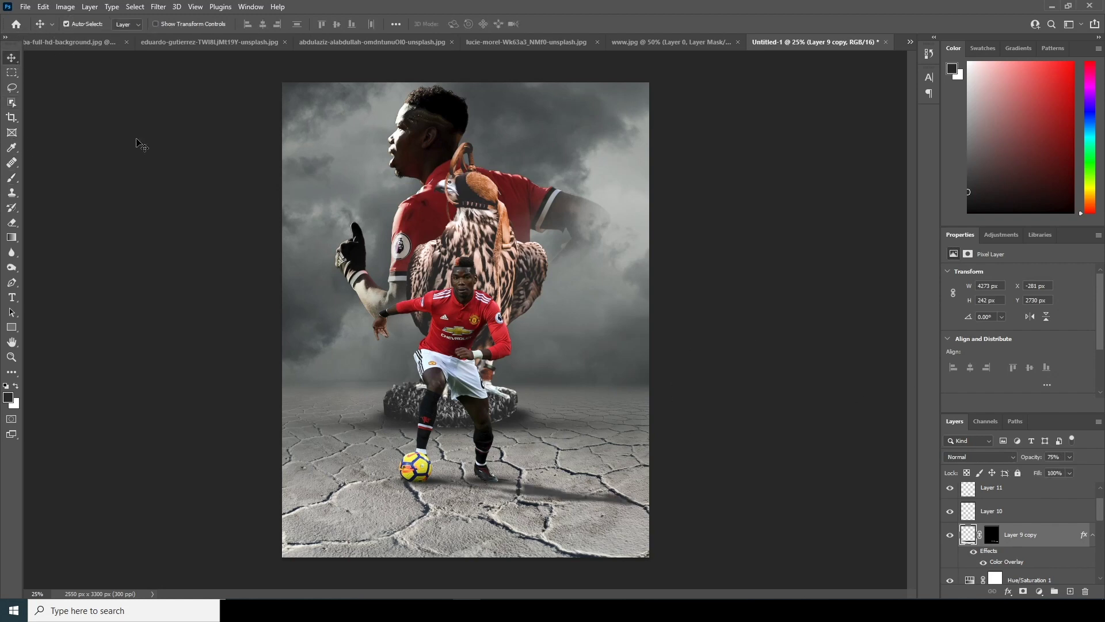
# - Open the front-view player's layer in the Camera Raw Filter and set Exposure to +0.35, Clarity to +81 and Texture to +24
pyautogui.scroll(1, 1101, 511)
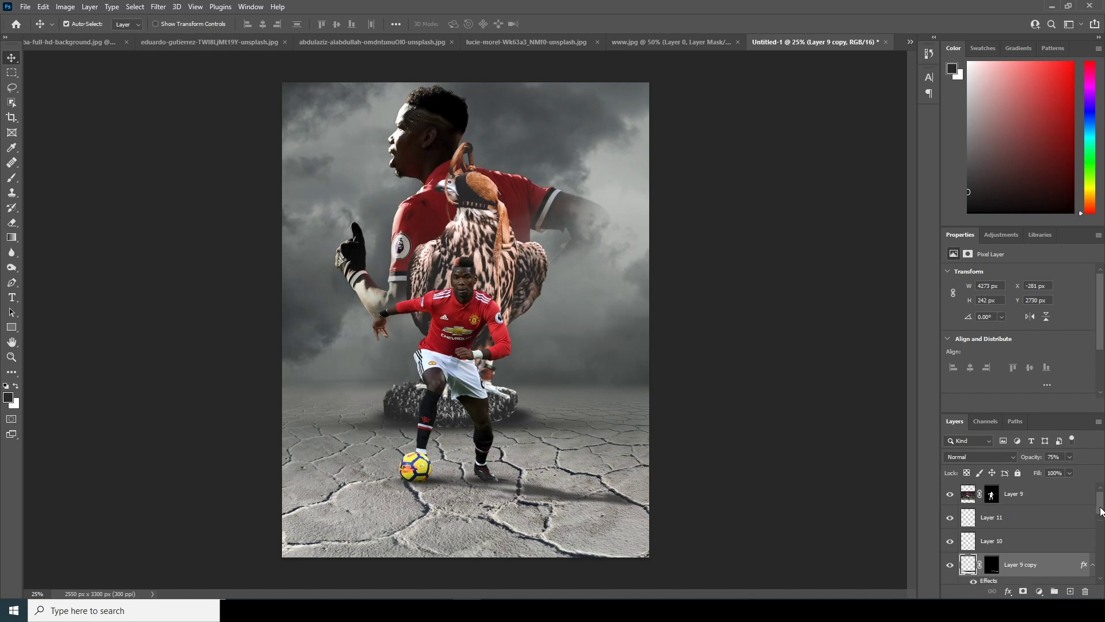
pyautogui.click(971, 496)
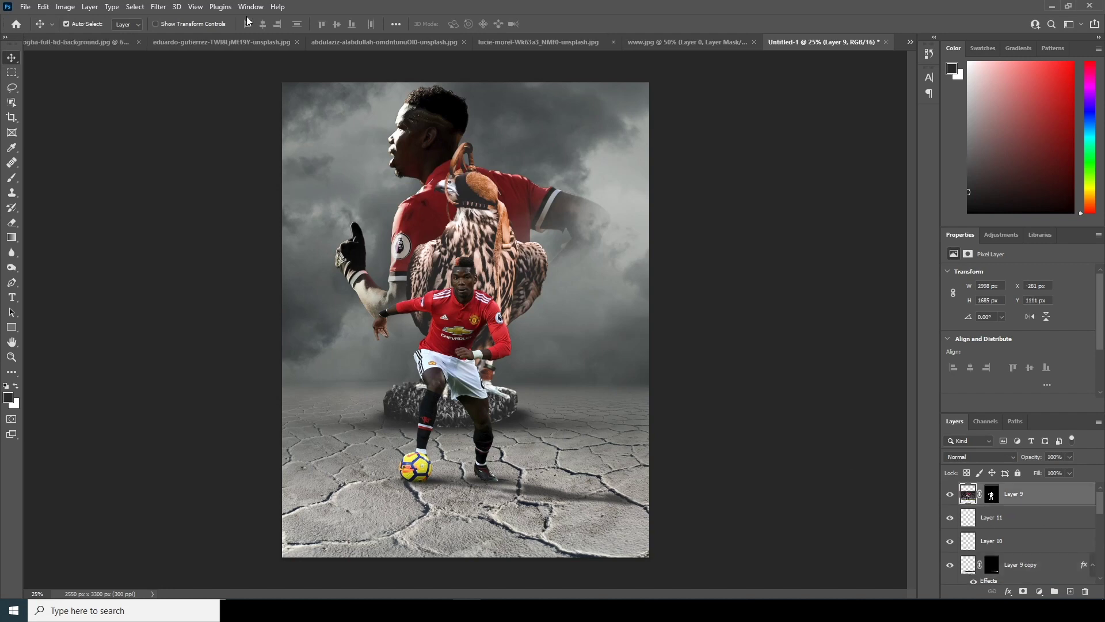
pyautogui.click(158, 6)
pyautogui.click(192, 93)
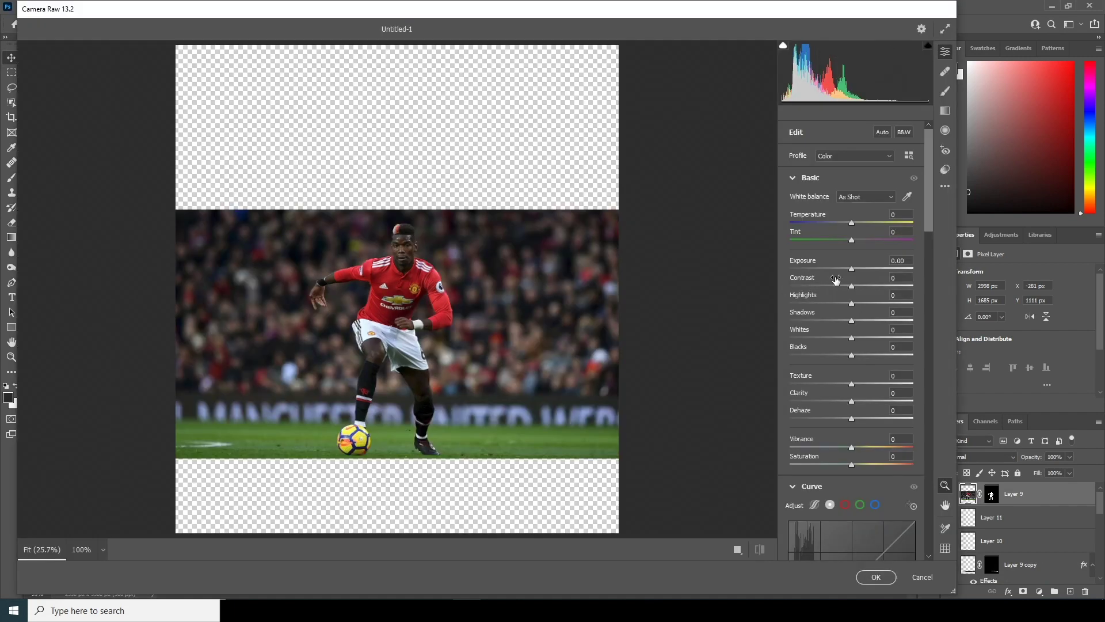
pyautogui.moveTo(854, 271); pyautogui.dragTo(857, 271)
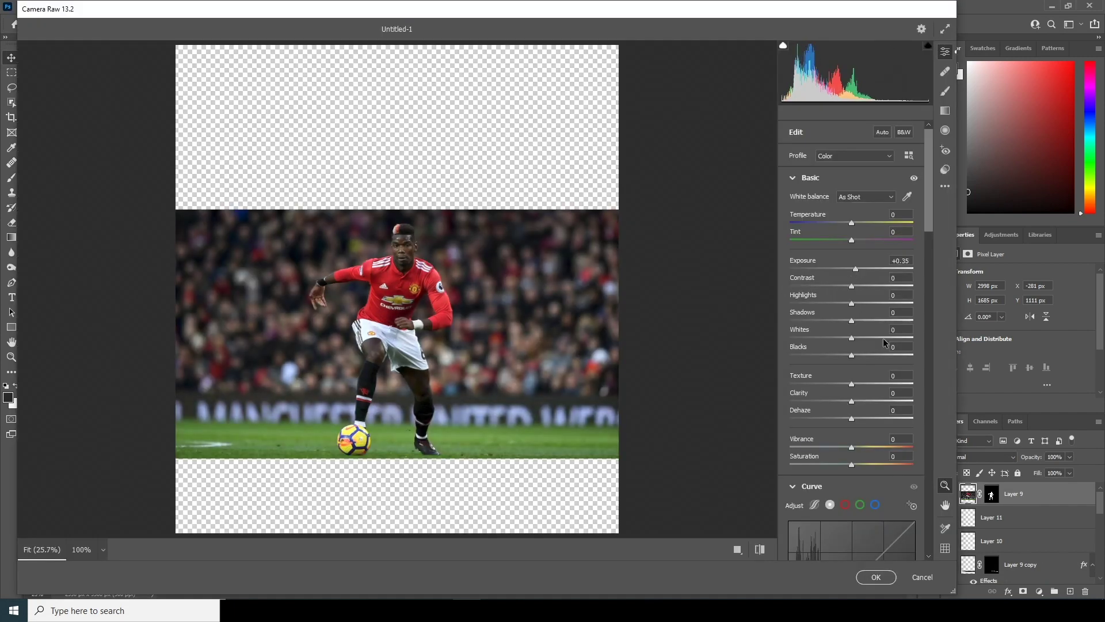
pyautogui.click(901, 401)
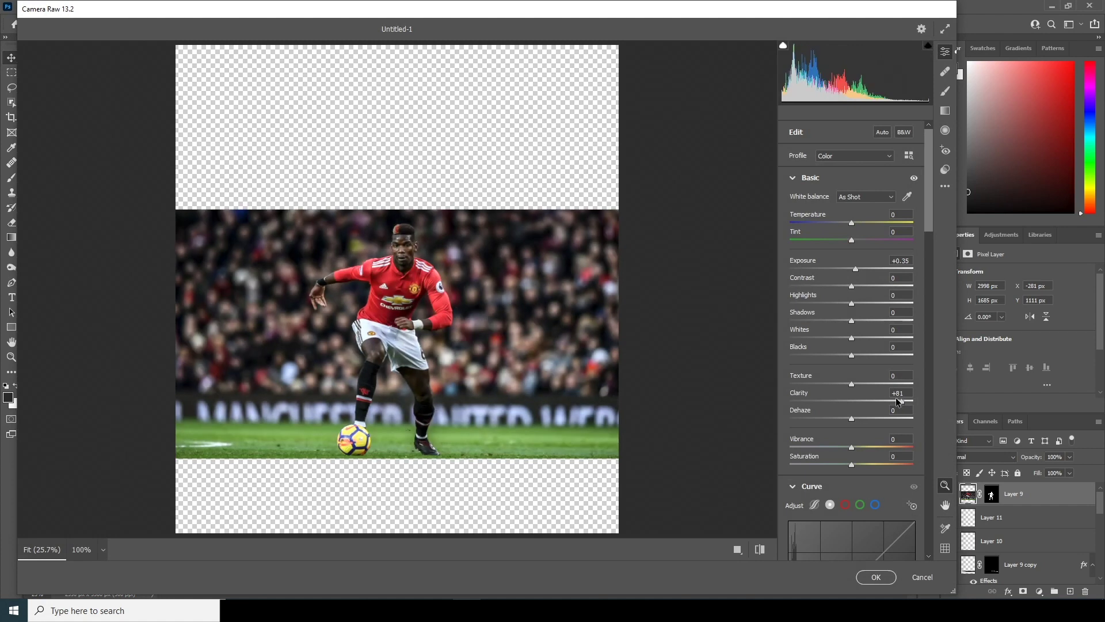
pyautogui.moveTo(859, 383); pyautogui.dragTo(866, 385)
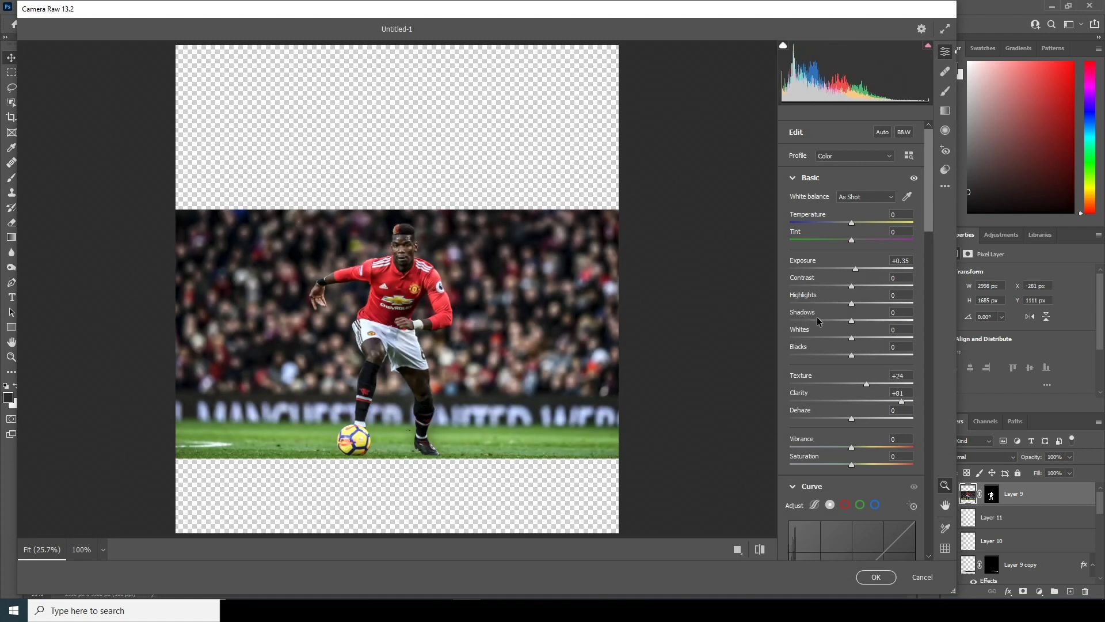
# - Set the front-view player's Shadows to +28 and Highlights to -63, and raise Exposure to +0.55
pyautogui.click(863, 320)
pyautogui.moveTo(863, 320); pyautogui.dragTo(868, 319)
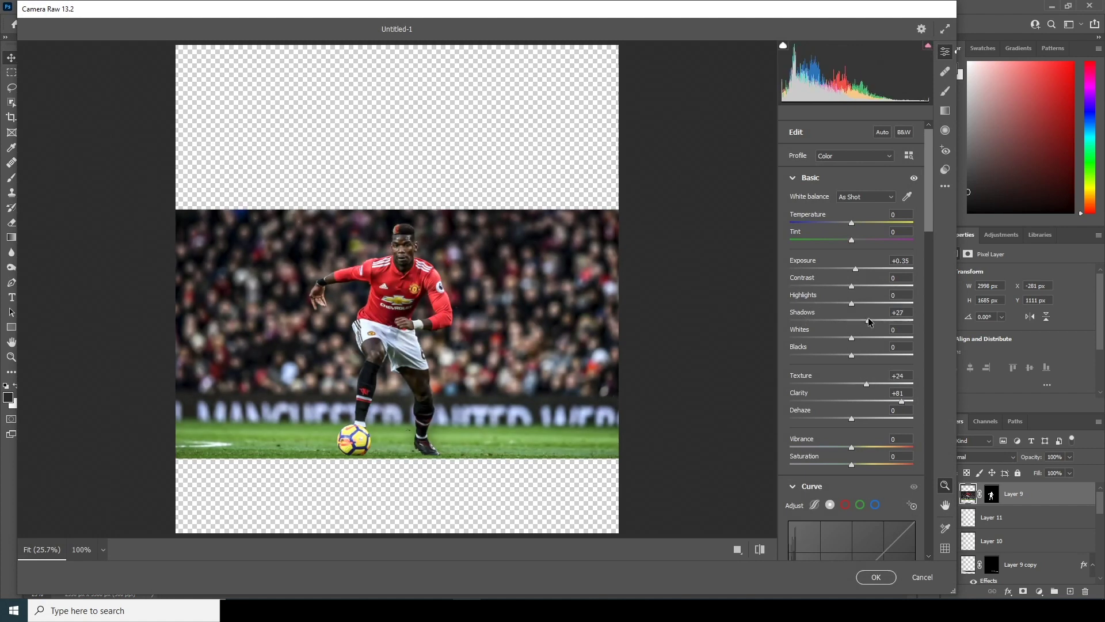
pyautogui.moveTo(800, 303); pyautogui.dragTo(812, 305)
pyautogui.moveTo(855, 269); pyautogui.dragTo(859, 269)
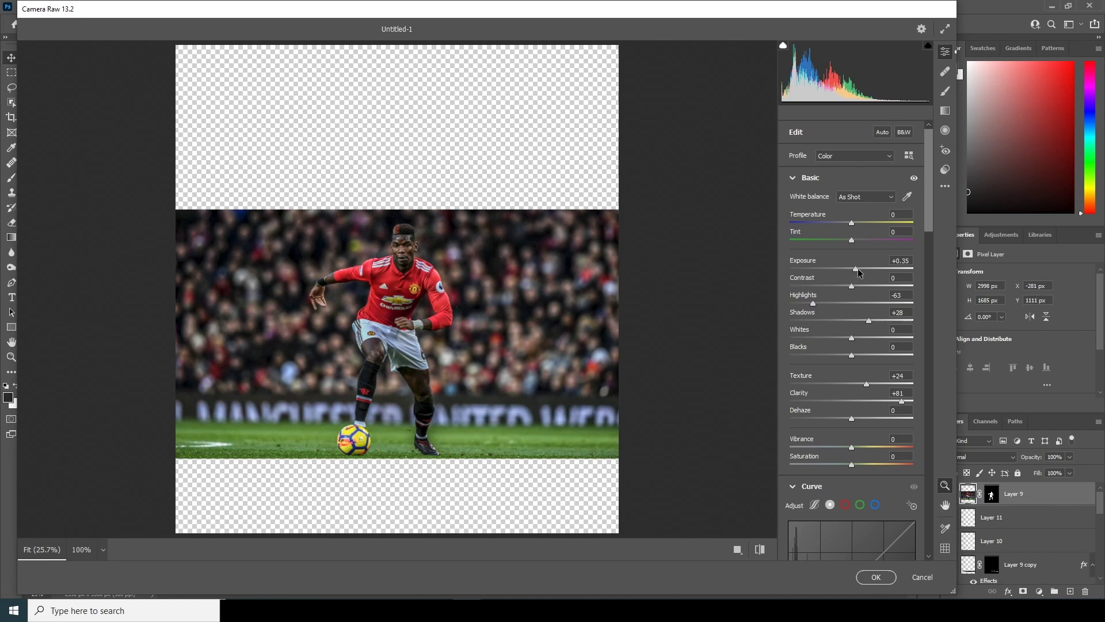
# - Set Color Noise Reduction to 50 and Noise Reduction to 49 for the front-view player
pyautogui.scroll(-15, 920, 248)
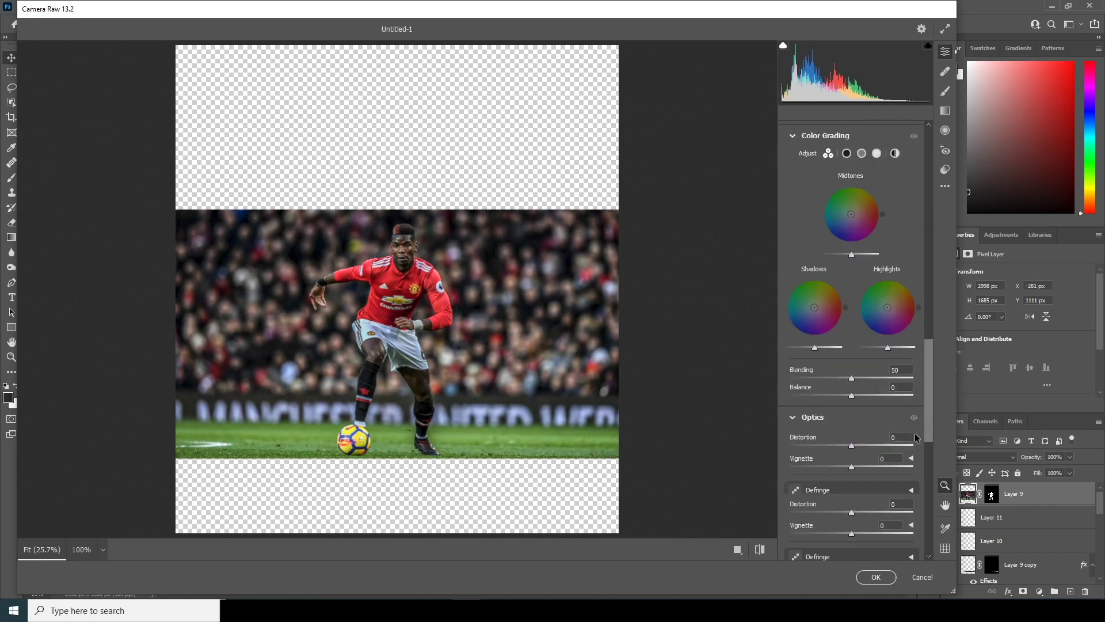
pyautogui.scroll(10, 916, 475)
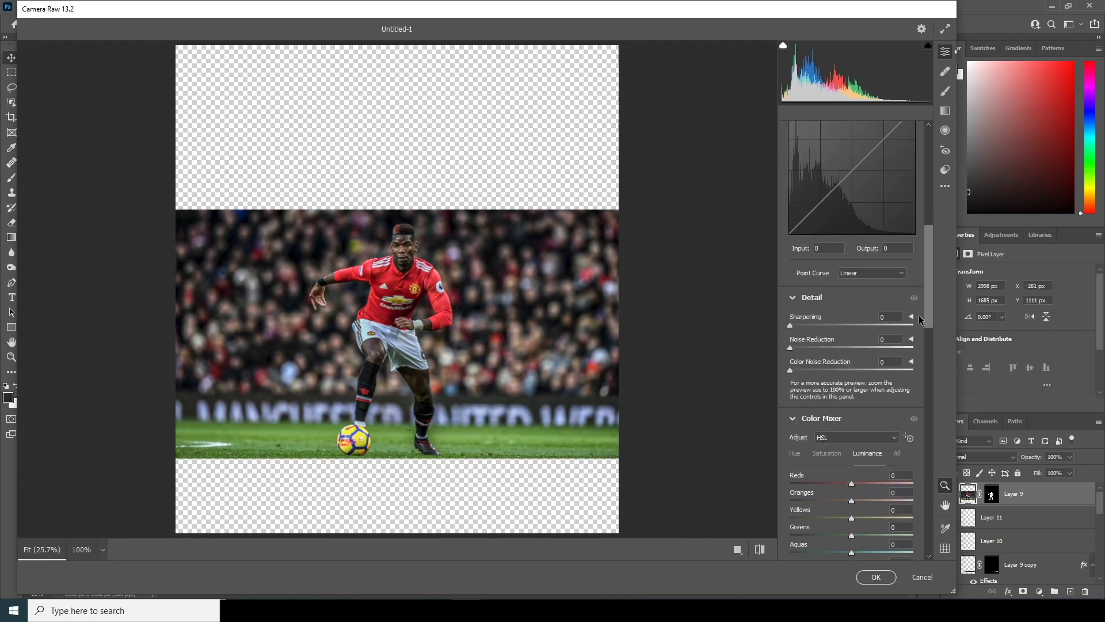
pyautogui.scroll(-1, 920, 320)
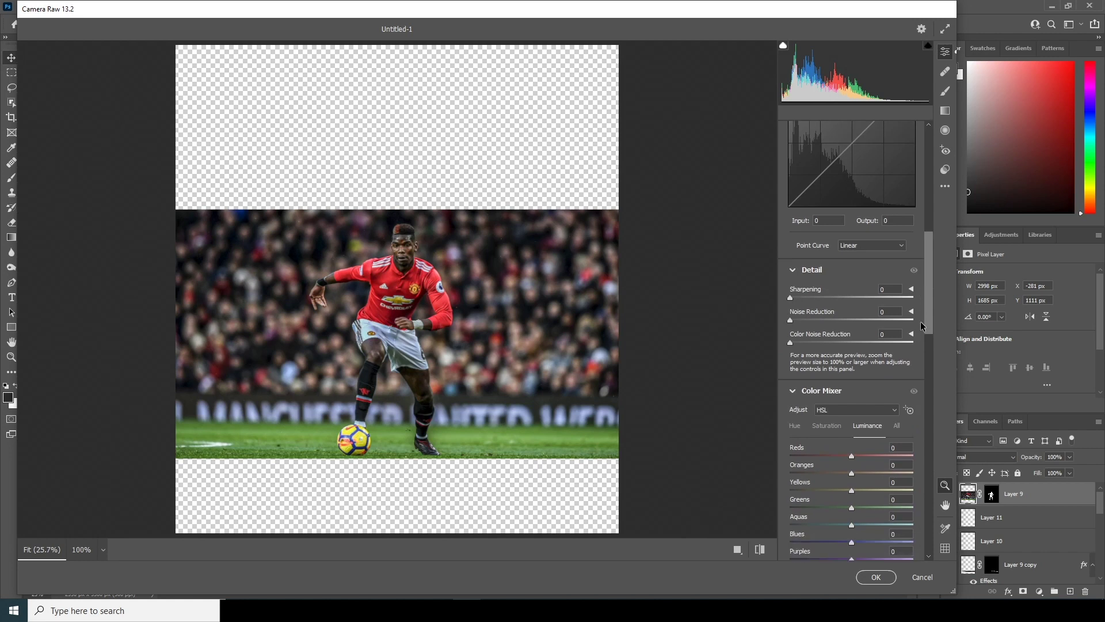
pyautogui.click(853, 343)
pyautogui.moveTo(840, 322); pyautogui.dragTo(850, 320)
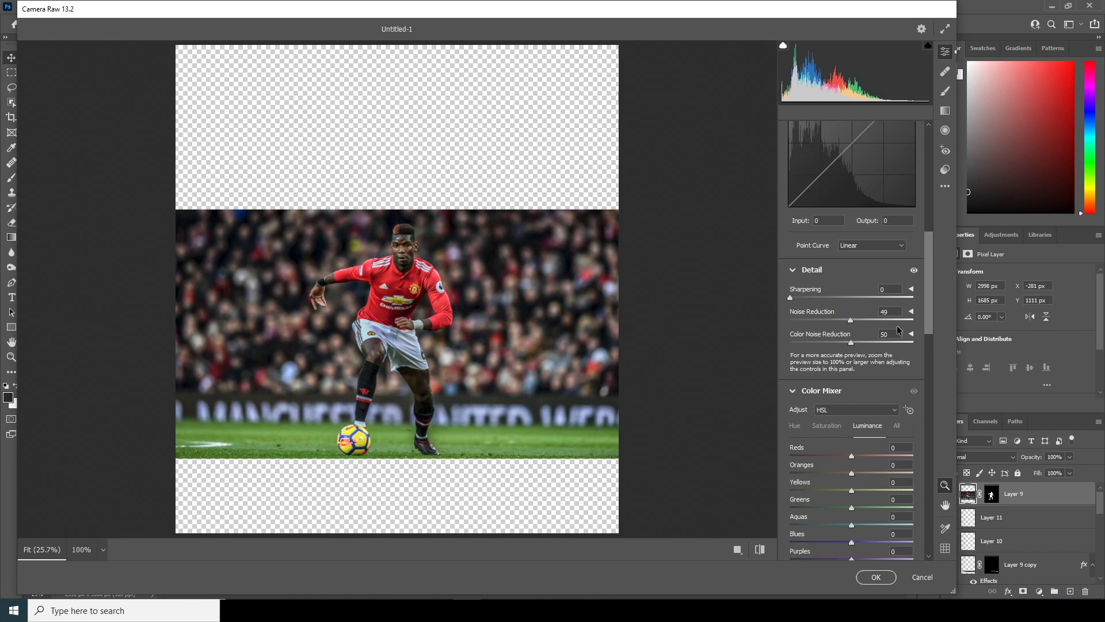
# - In the Color Mixer, set the saturation of every color except Reds to -100 and Reds to about +59
pyautogui.moveTo(924, 316); pyautogui.dragTo(929, 358)
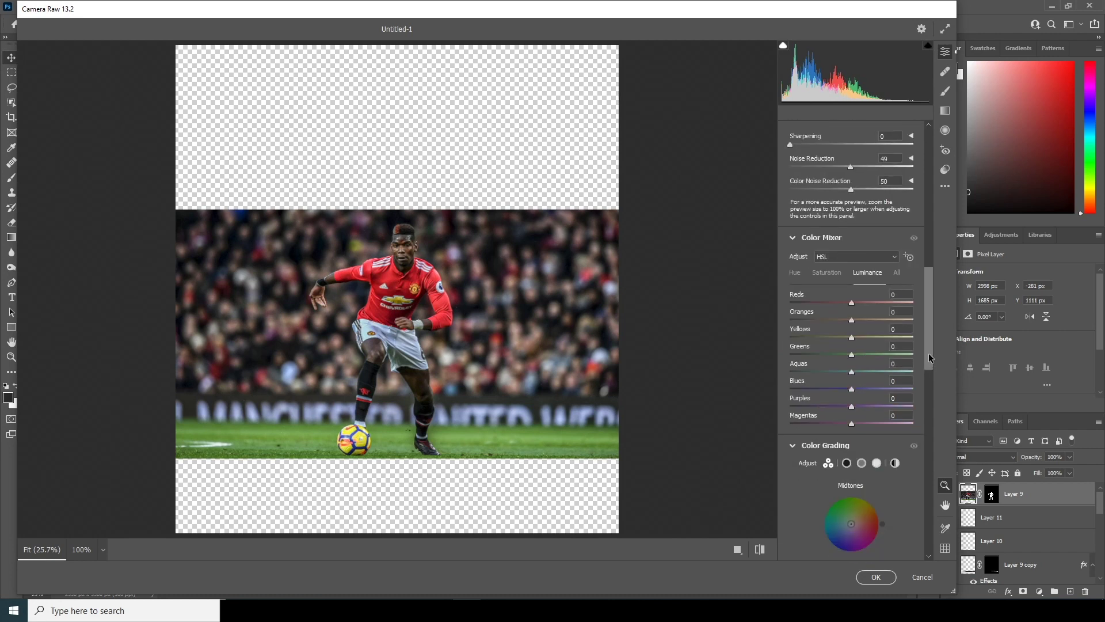
pyautogui.click(823, 270)
pyautogui.moveTo(796, 318); pyautogui.dragTo(791, 332)
pyautogui.click(791, 336)
pyautogui.click(790, 354)
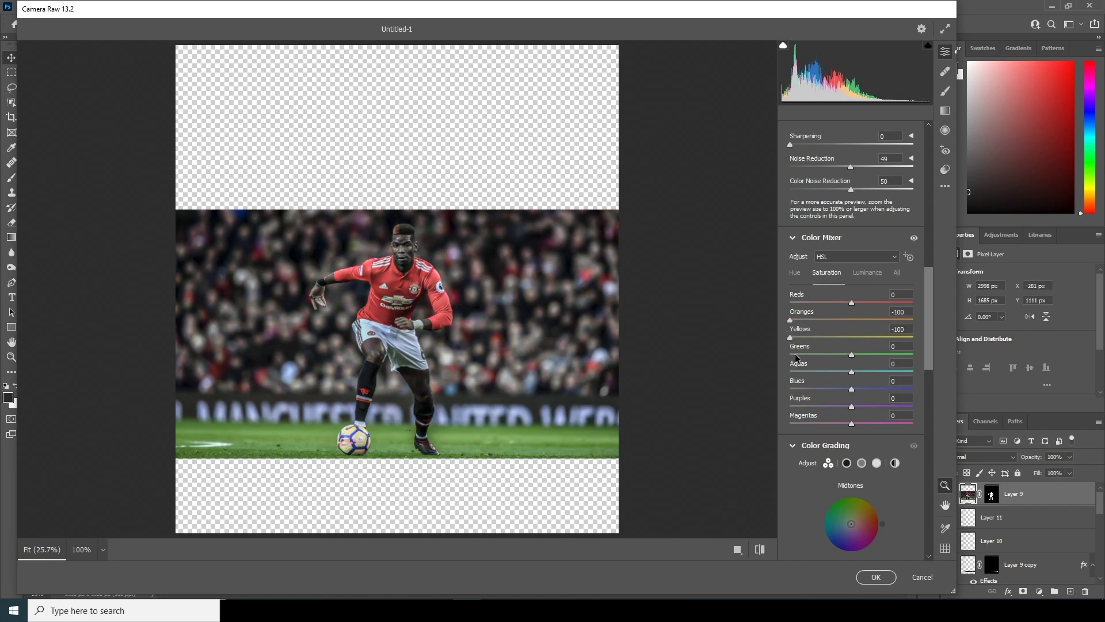
pyautogui.click(791, 371)
pyautogui.click(791, 388)
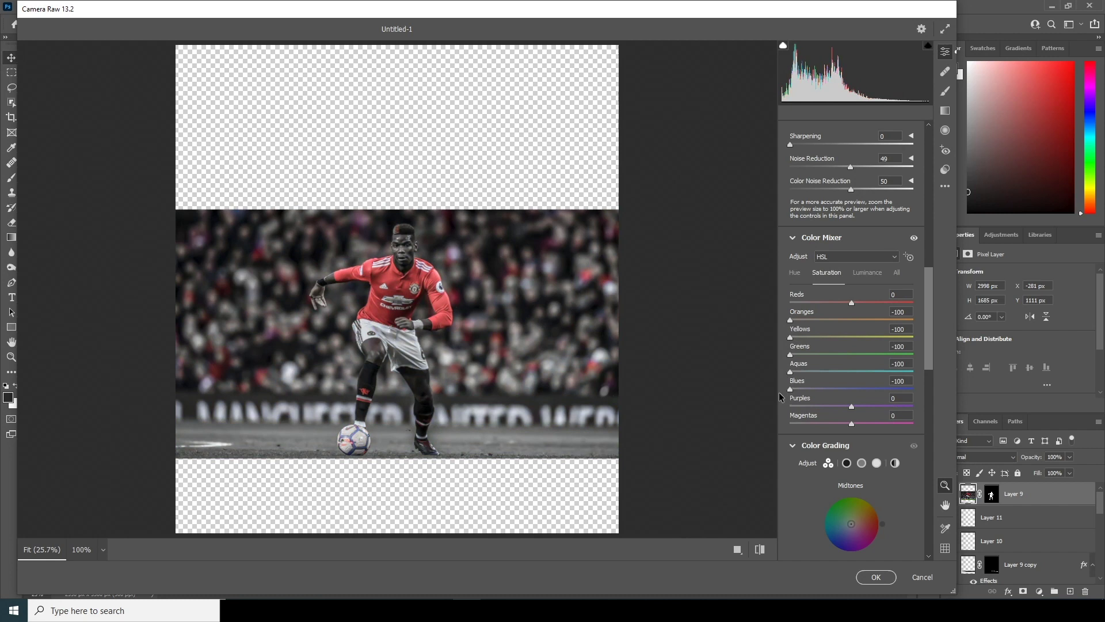
pyautogui.moveTo(795, 406); pyautogui.dragTo(785, 409)
pyautogui.click(791, 424)
pyautogui.click(882, 302)
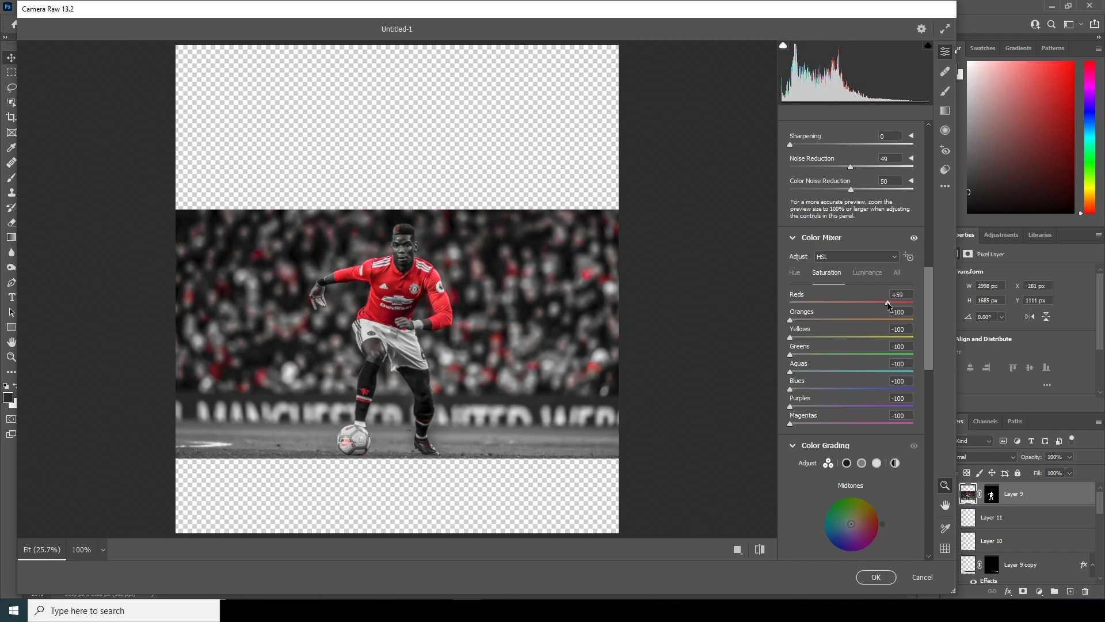
# - Set the Reds luminance to -12 and apply the Camera Raw adjustments to the front-view player
pyautogui.click(863, 273)
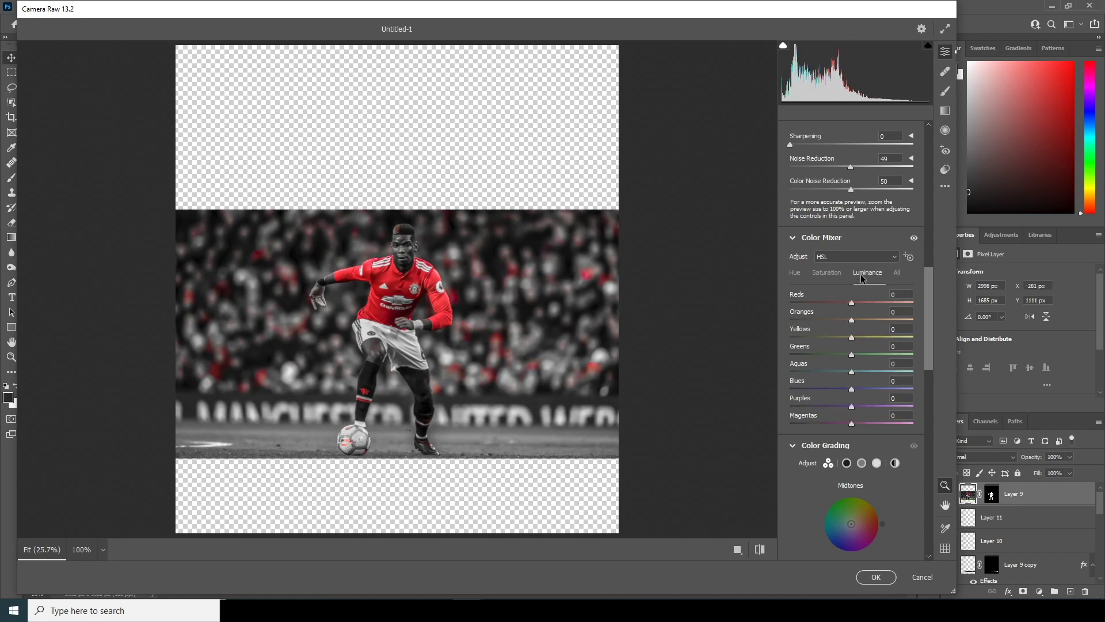
pyautogui.moveTo(853, 302); pyautogui.dragTo(846, 302)
pyautogui.click(876, 577)
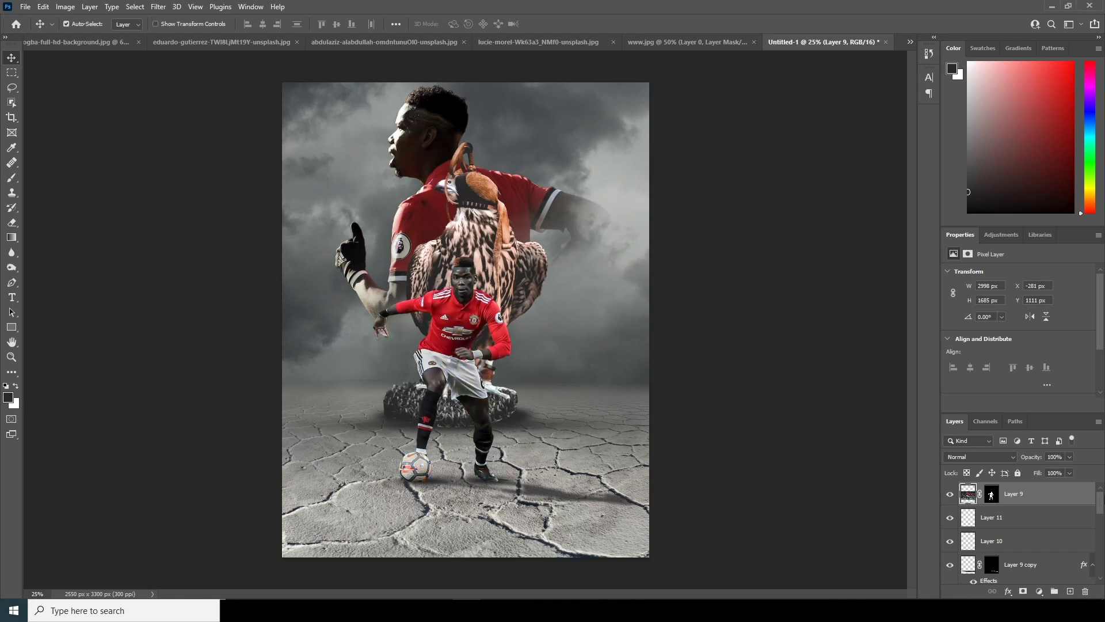
# - Open the large back-view player's layer in the Camera Raw Filter and apply the previous settings to it
pyautogui.scroll(-3, 1103, 506)
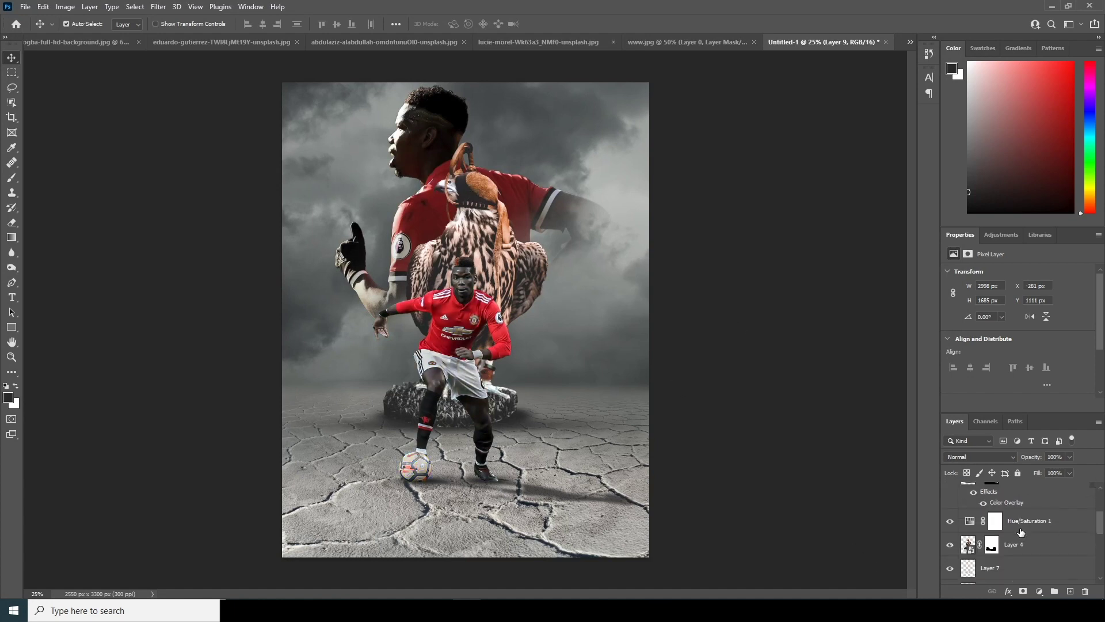
pyautogui.click(971, 546)
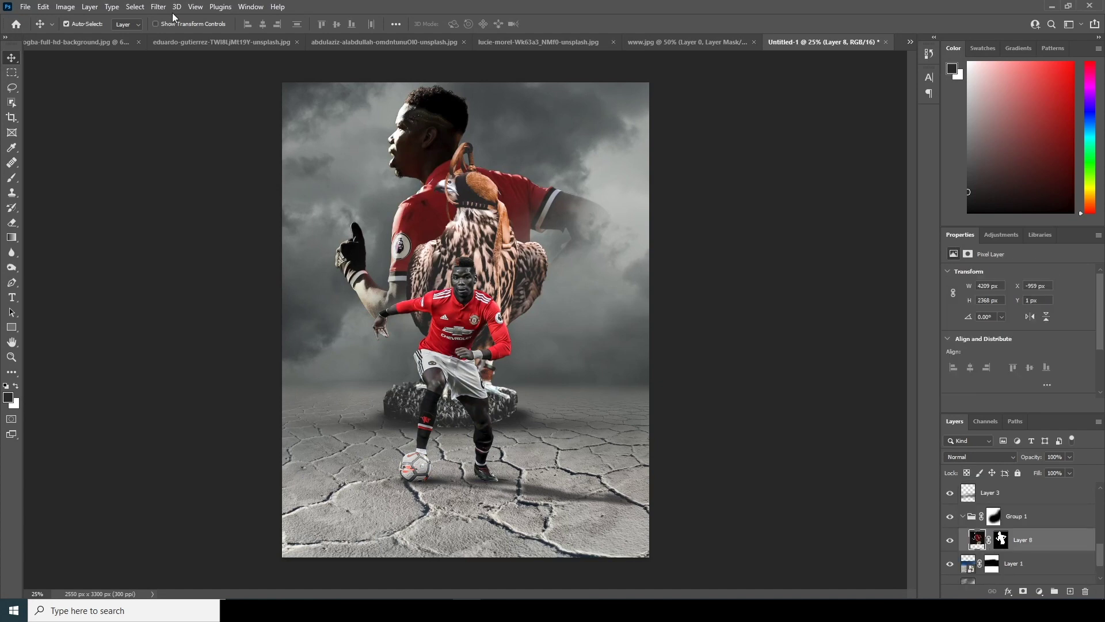
pyautogui.click(160, 7)
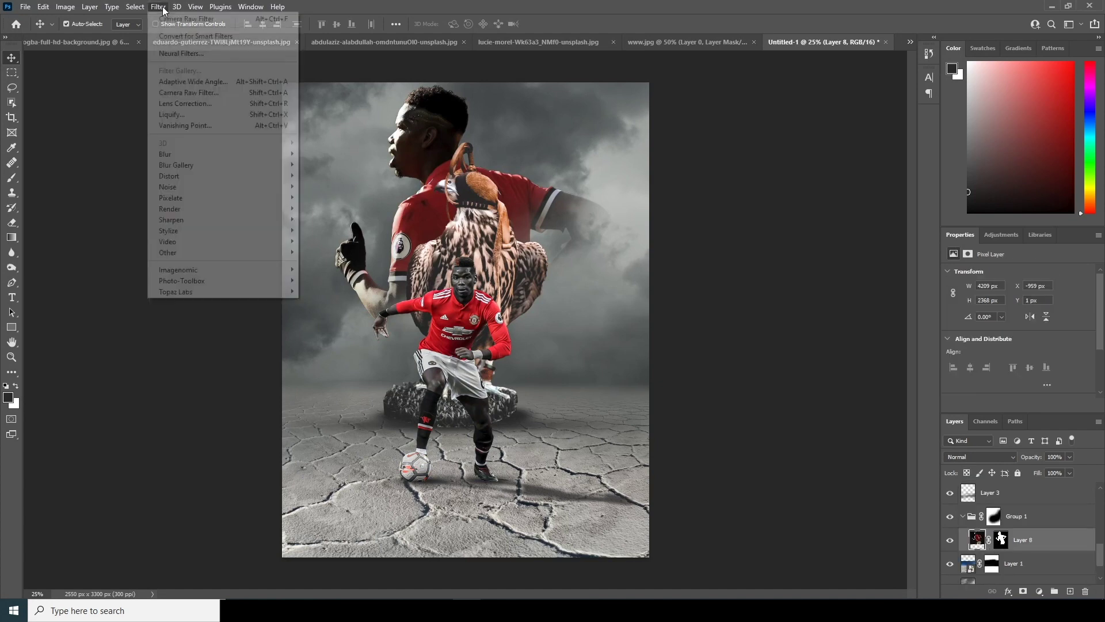
pyautogui.click(195, 91)
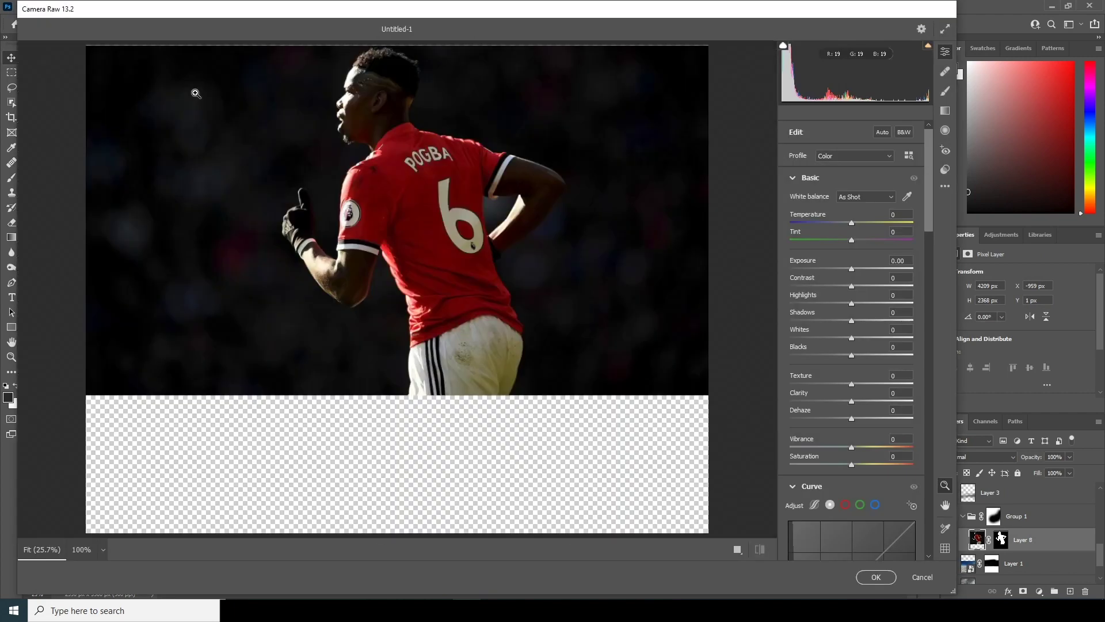
pyautogui.click(946, 187)
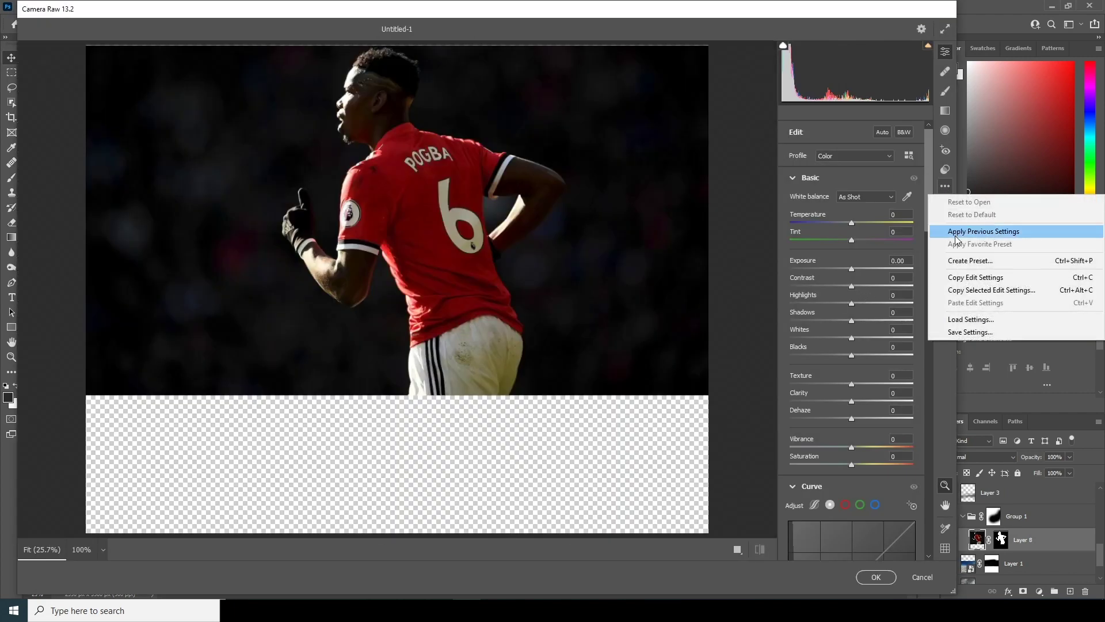
pyautogui.click(958, 230)
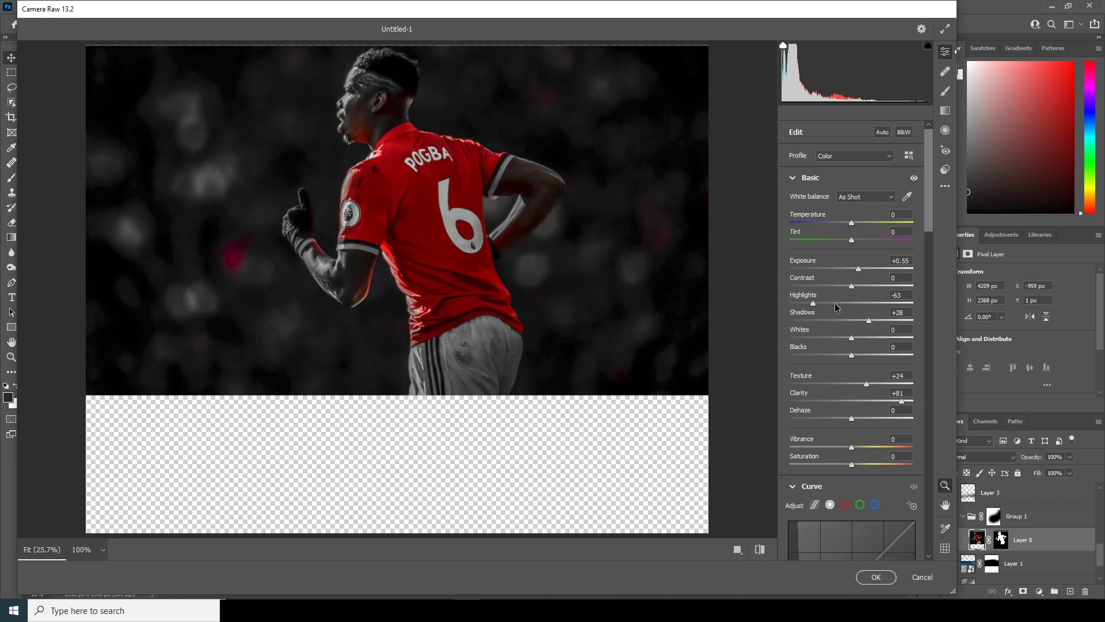
# - Set the back-view player's Highlights to -39 and apply the Camera Raw adjustments
pyautogui.click(833, 305)
pyautogui.moveTo(832, 305); pyautogui.dragTo(827, 305)
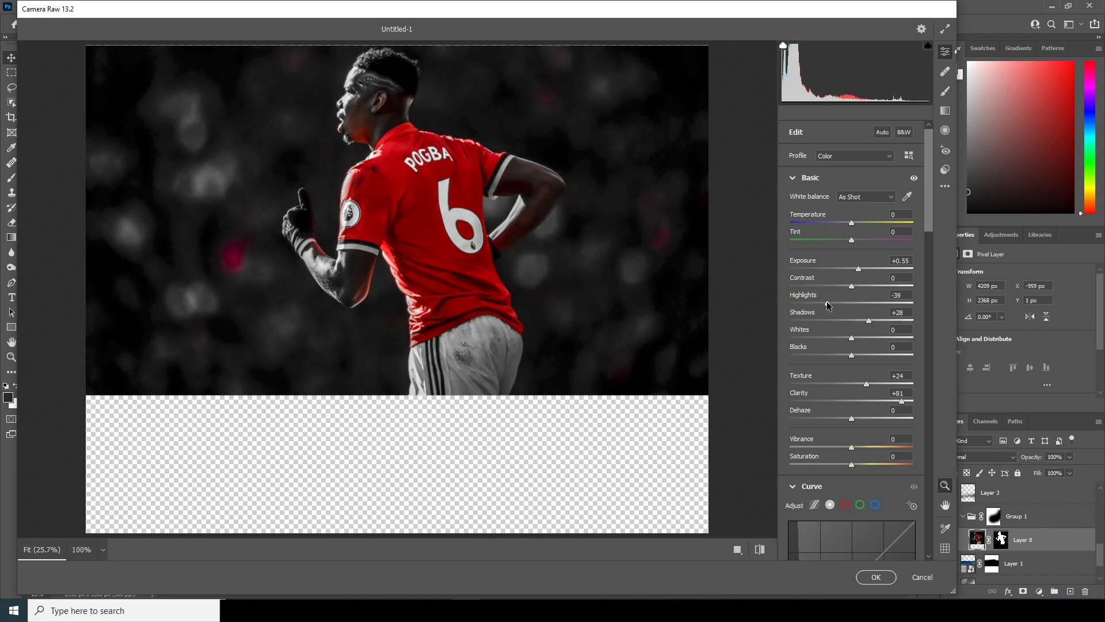
pyautogui.click(876, 576)
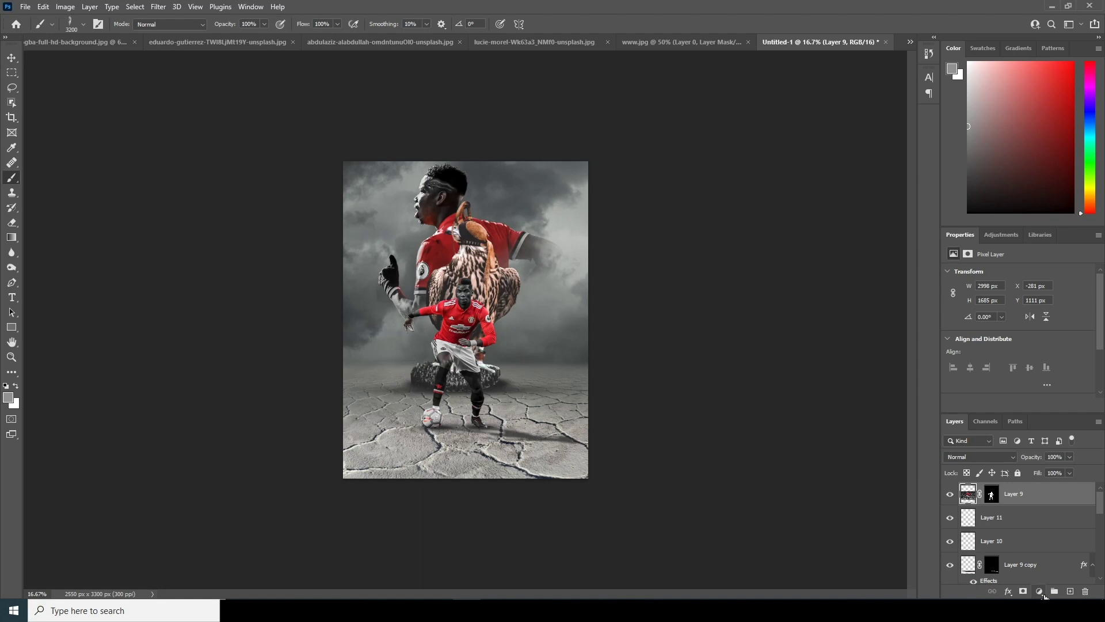
# - Add a Color Lookup adjustment layer above the front-view player and load WindyCine LUT.cube as its 3D LUT
pyautogui.click(1042, 593)
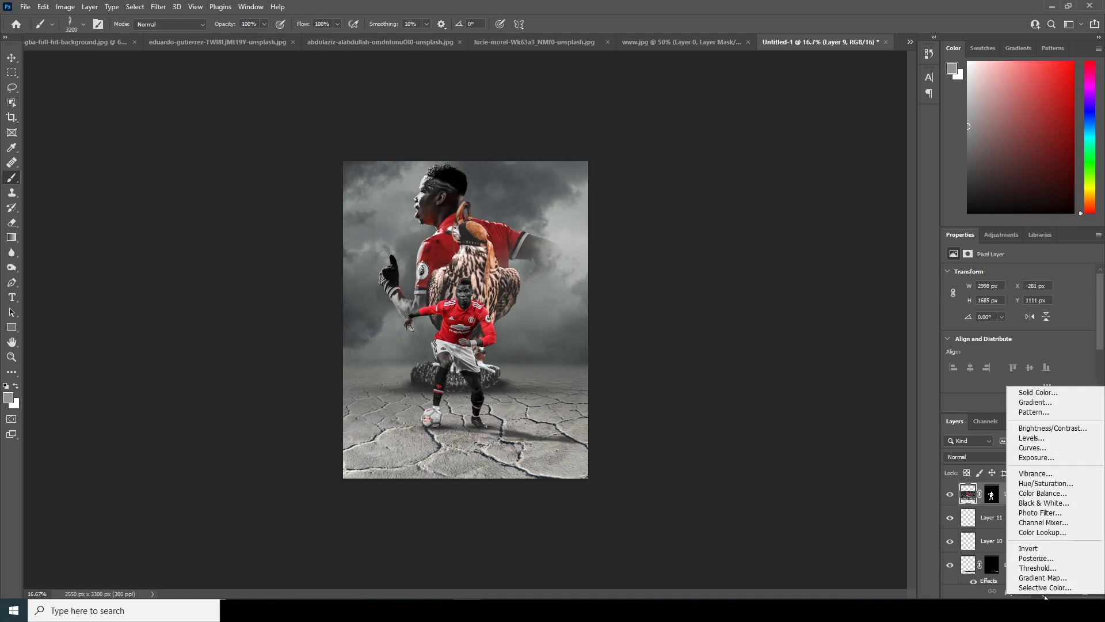
pyautogui.click(1047, 533)
pyautogui.click(1014, 276)
pyautogui.click(990, 280)
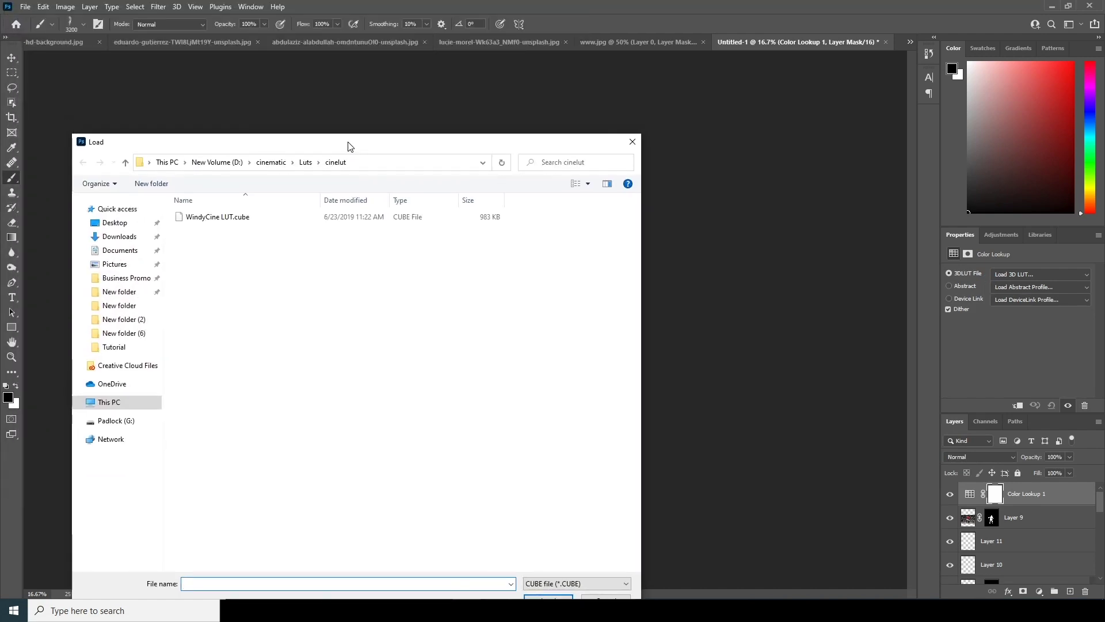
pyautogui.click(221, 194)
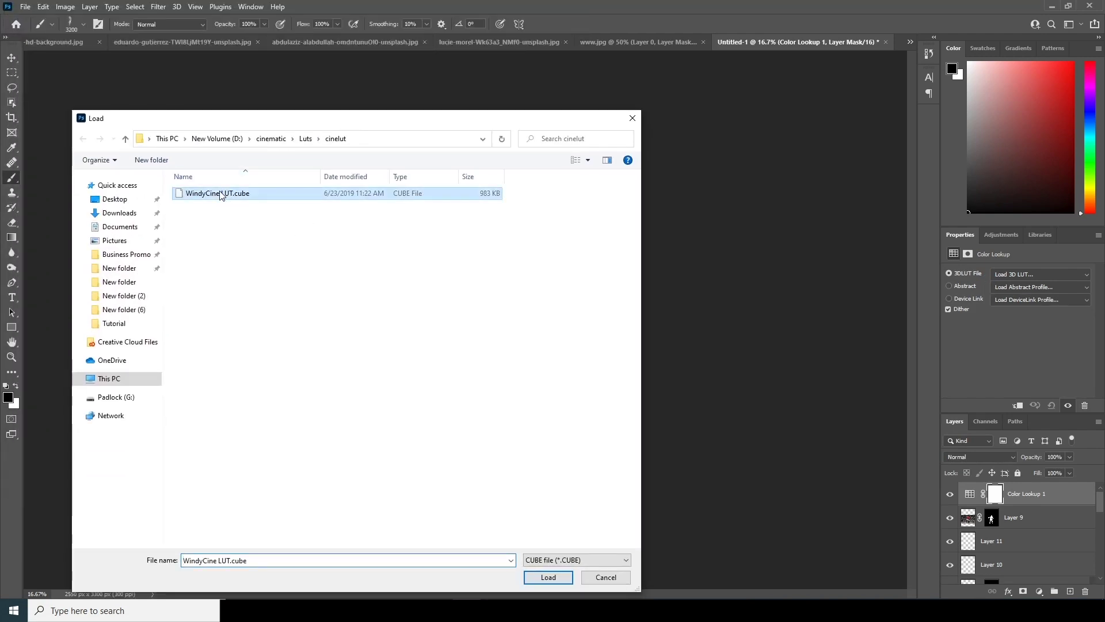
pyautogui.click(548, 578)
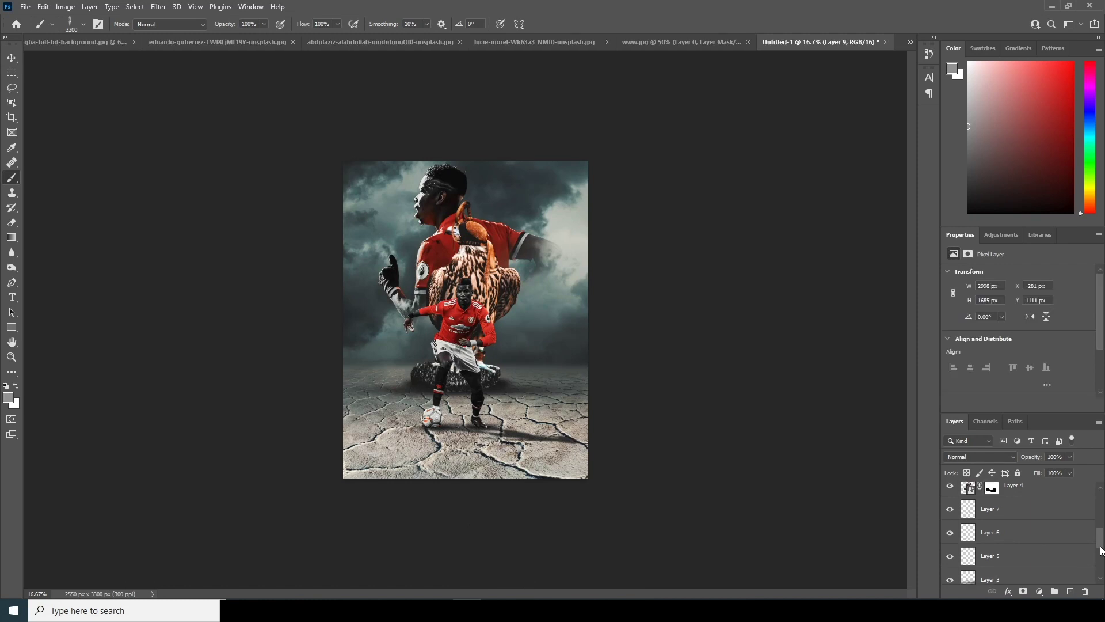
# - Add a new layer directly above Layer 1 and choose the 0010_Explosion brush
pyautogui.moveTo(1099, 548); pyautogui.dragTo(1101, 566)
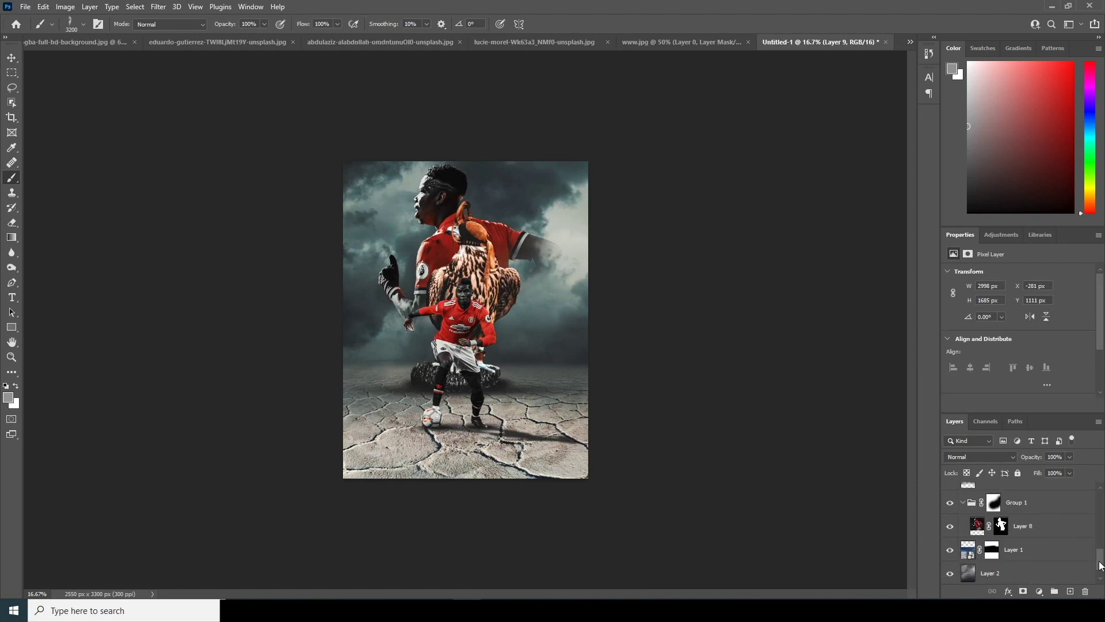
pyautogui.click(974, 552)
pyautogui.click(1069, 591)
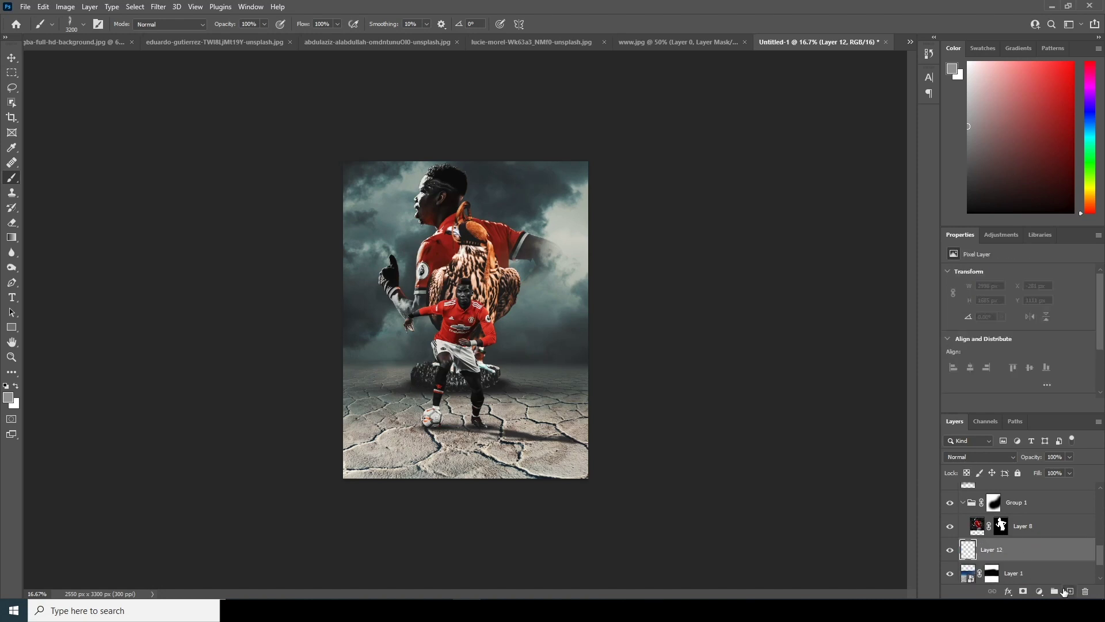
pyautogui.click(84, 24)
pyautogui.click(88, 320)
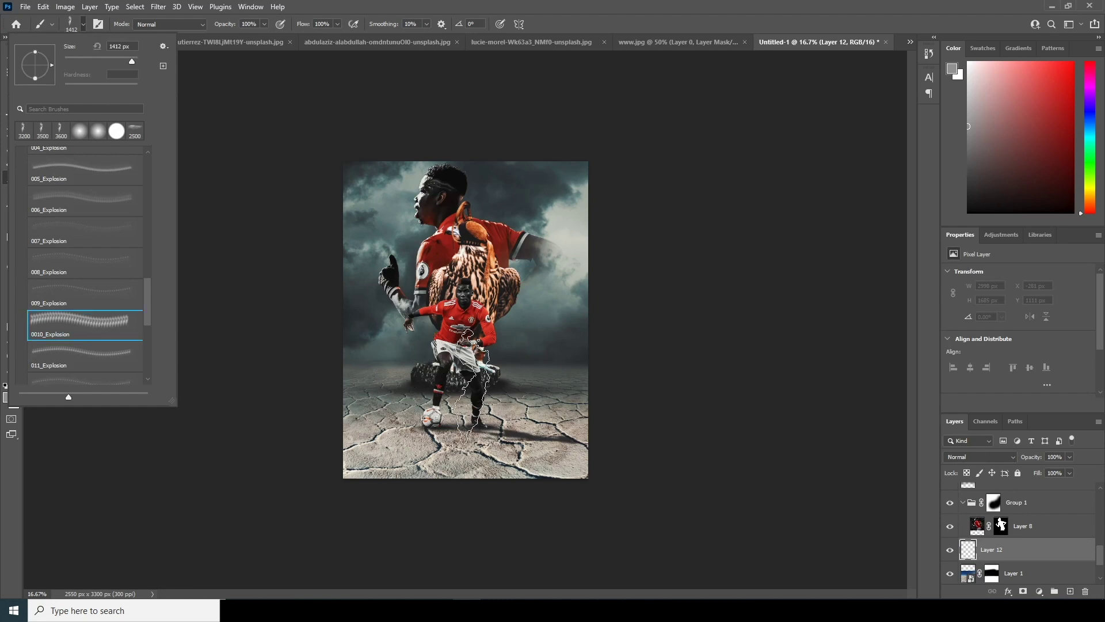
pyautogui.click(973, 551)
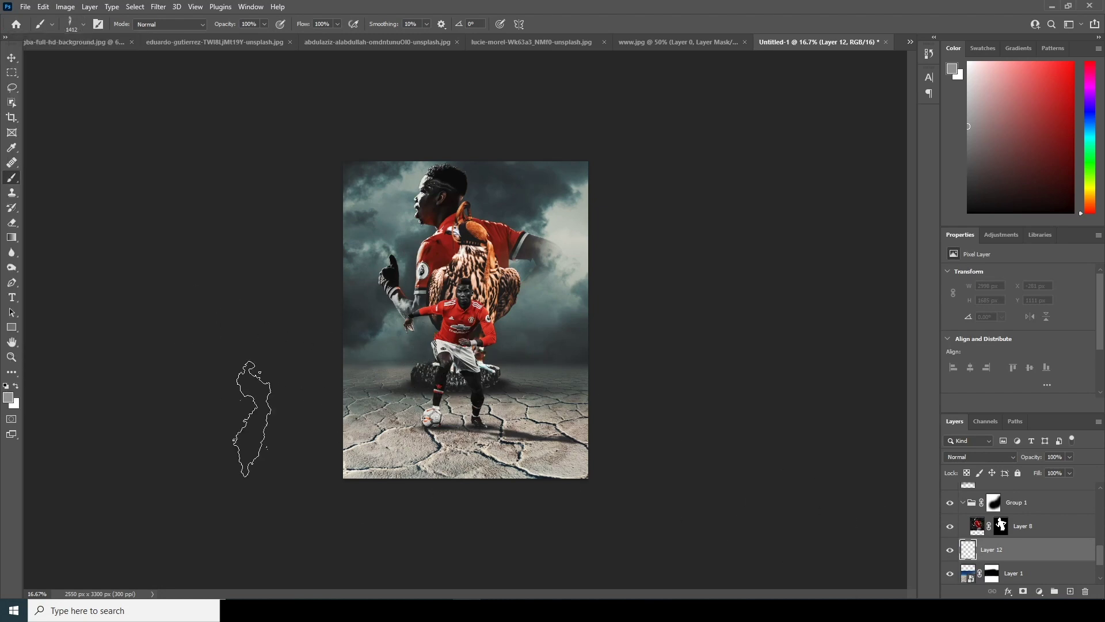
# - Set a light grey foreground color, enlarge the brush to 3000 px and paint smoke behind the back-view player on the new layer
pyautogui.click(8, 399)
pyautogui.moveTo(641, 336); pyautogui.dragTo(632, 317)
pyautogui.click(893, 286)
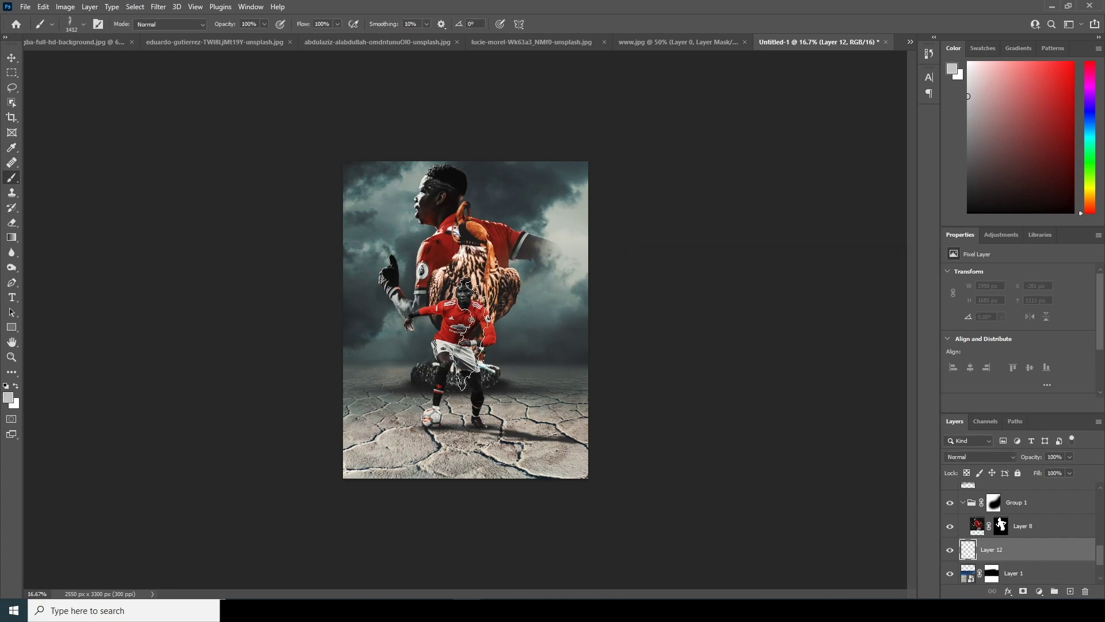
pyautogui.press(']')
pyautogui.press(']')
pyautogui.press(']')
pyautogui.press(']')
pyautogui.press(']')
pyautogui.press(']')
pyautogui.press(']')
pyautogui.press(']')
pyautogui.press(']')
pyautogui.press(']')
pyautogui.press(']')
pyautogui.press(']')
pyautogui.press(']')
pyautogui.press(']')
pyautogui.press(']')
pyautogui.press(']')
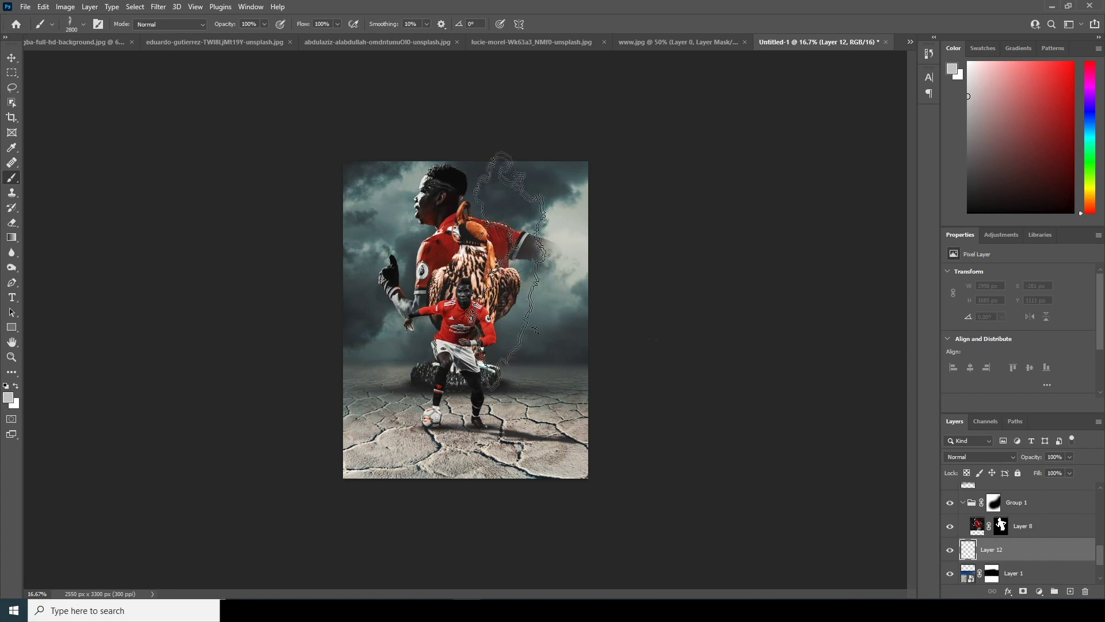
pyautogui.click(421, 312)
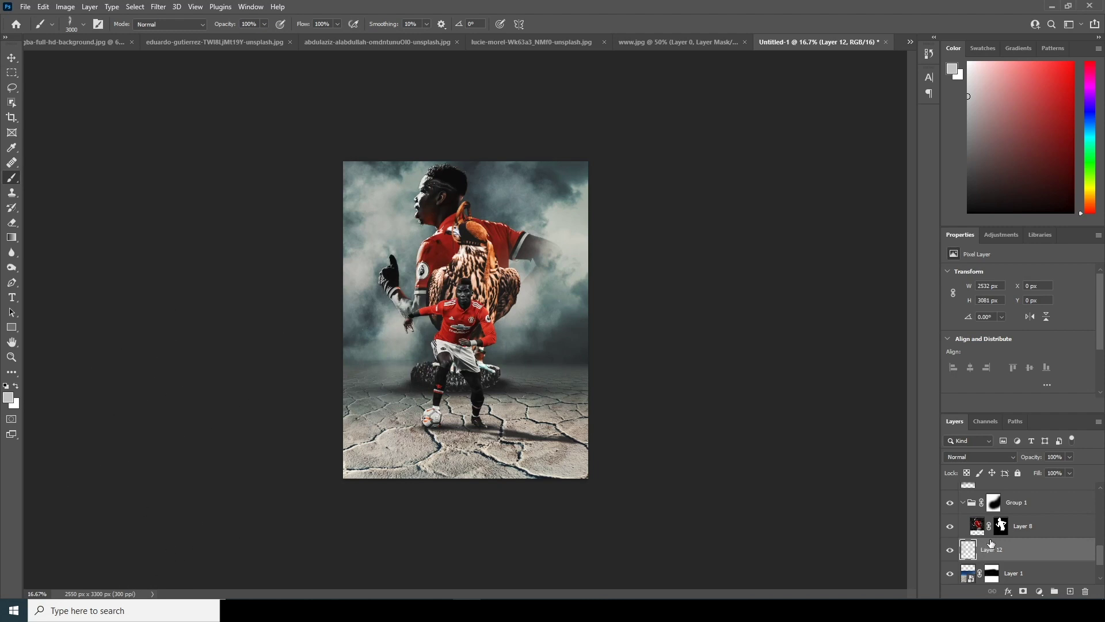
# - Add a layer above Hue/Saturation 1 and paint light grey smoke around the falcon and ground, reducing the brush from 3000 to 2600 px
pyautogui.moveTo(1099, 555); pyautogui.dragTo(1099, 529)
pyautogui.click(967, 512)
pyautogui.click(971, 507)
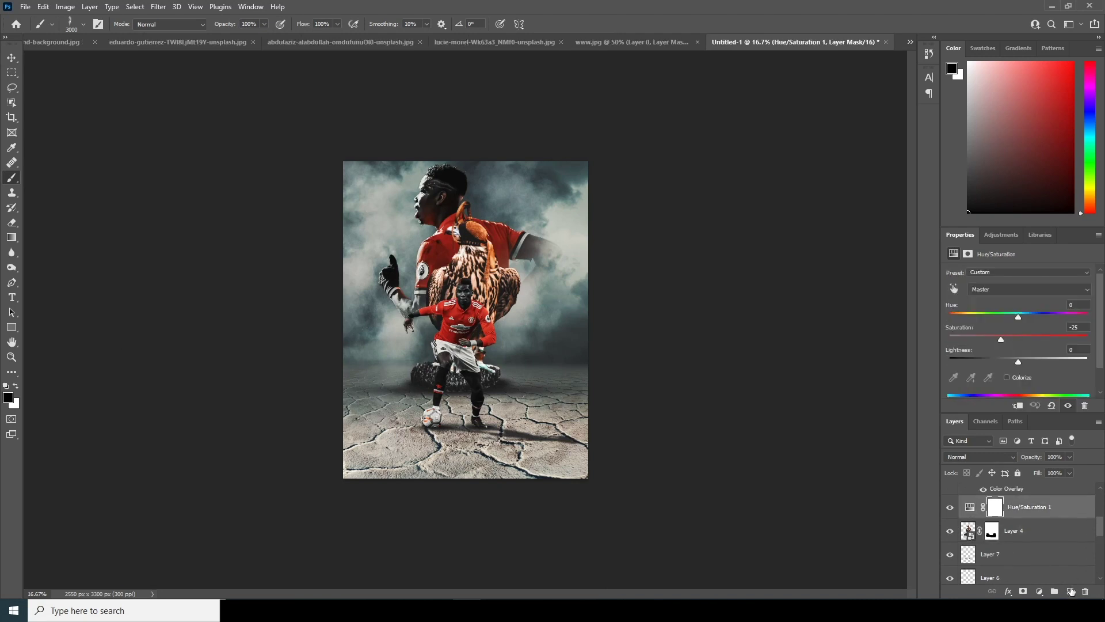
pyautogui.click(1068, 596)
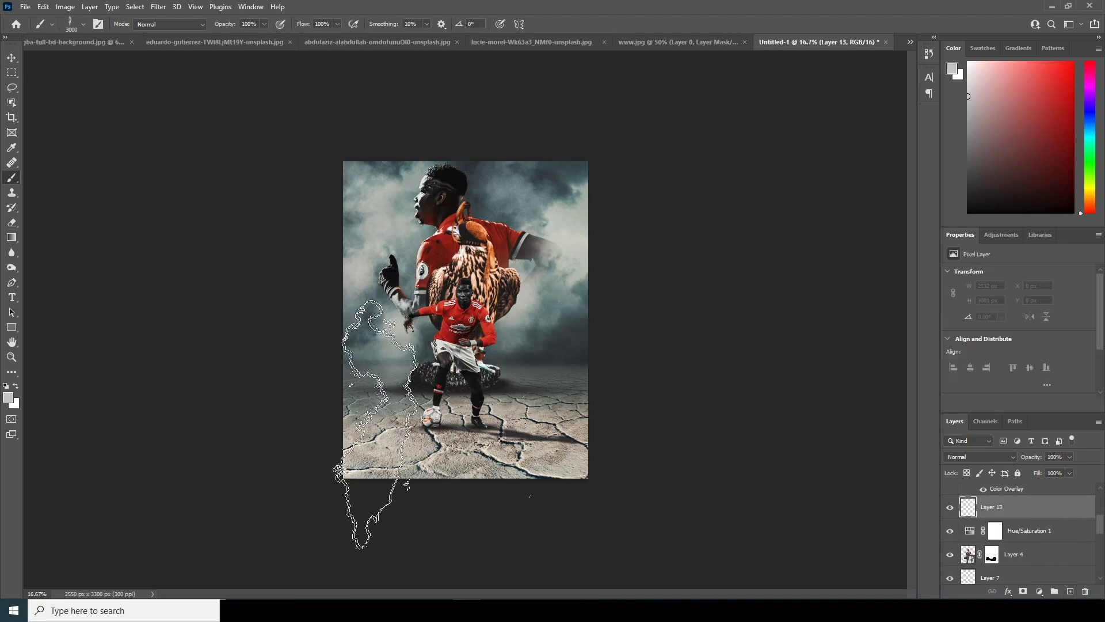
pyautogui.click(481, 430)
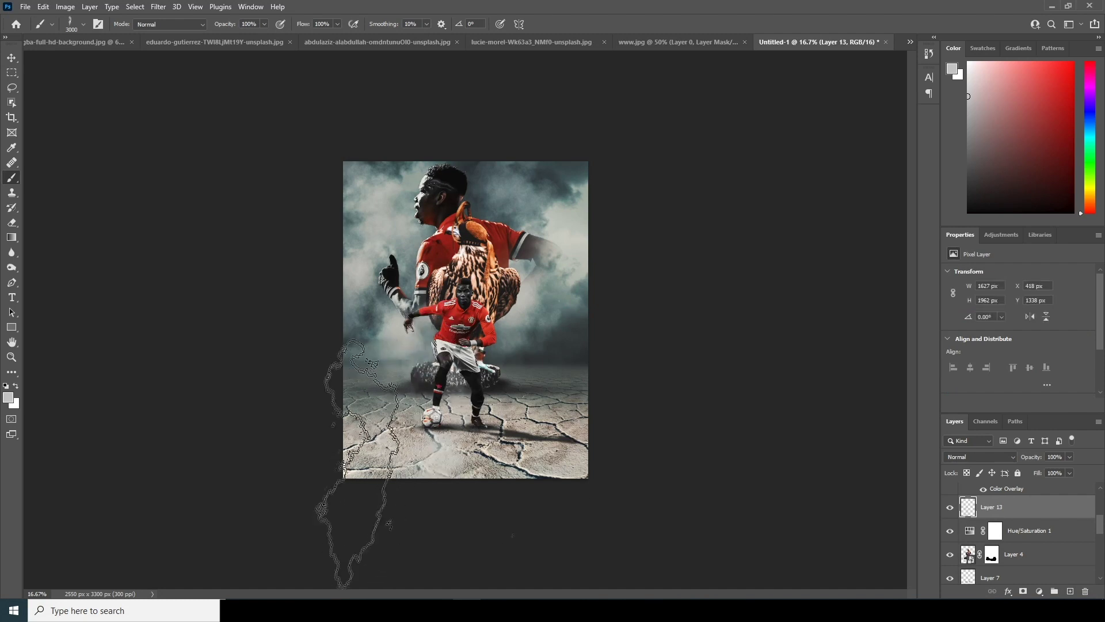
pyautogui.click(441, 403)
pyautogui.press('[')
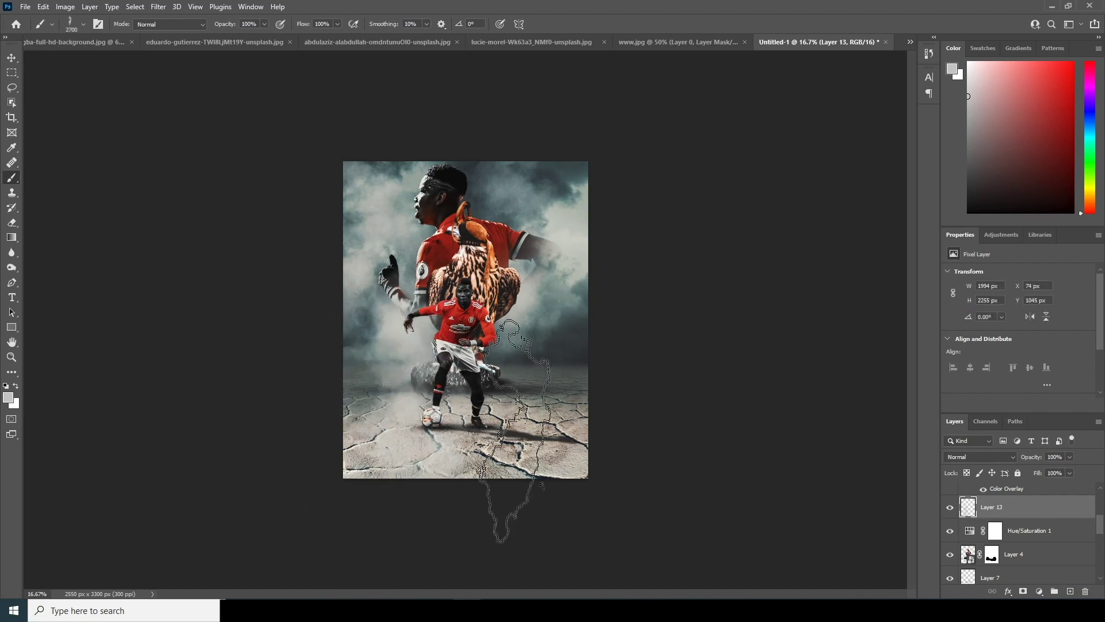
pyautogui.click(494, 310)
pyautogui.press('[')
pyautogui.click(528, 346)
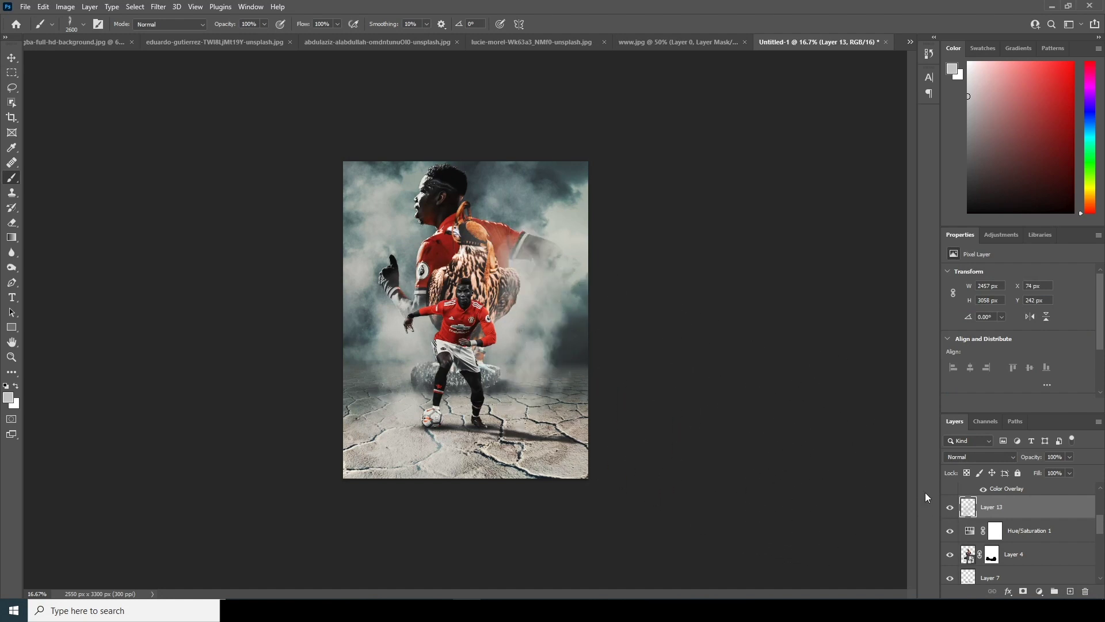
# - Add a new layer above the front-view player's Layer 9 and set the foreground color to 8b8a8a
pyautogui.moveTo(1101, 525); pyautogui.dragTo(1084, 505)
pyautogui.click(977, 515)
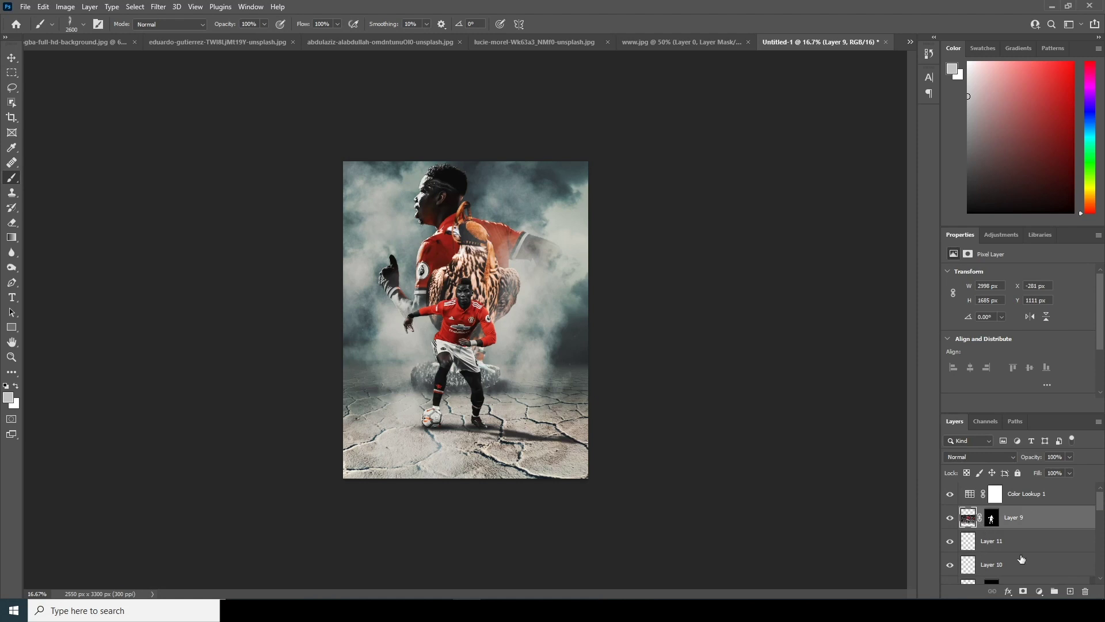
pyautogui.click(1070, 592)
pyautogui.keyDown('ctrl'); pyautogui.click(991, 543); pyautogui.keyUp('ctrl')
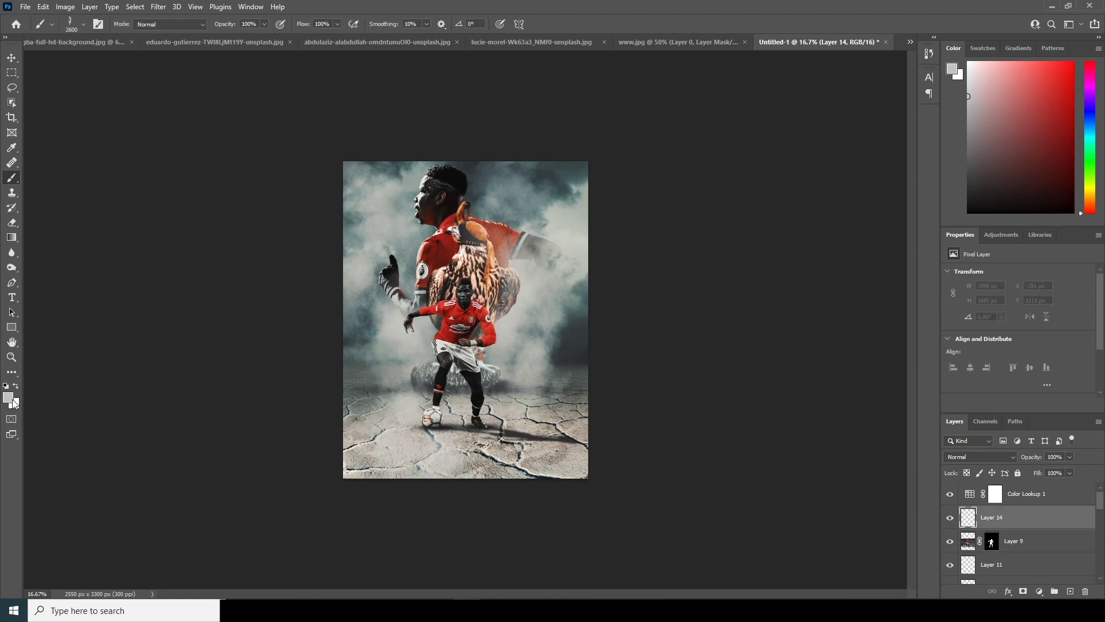
pyautogui.click(8, 397)
pyautogui.click(636, 347)
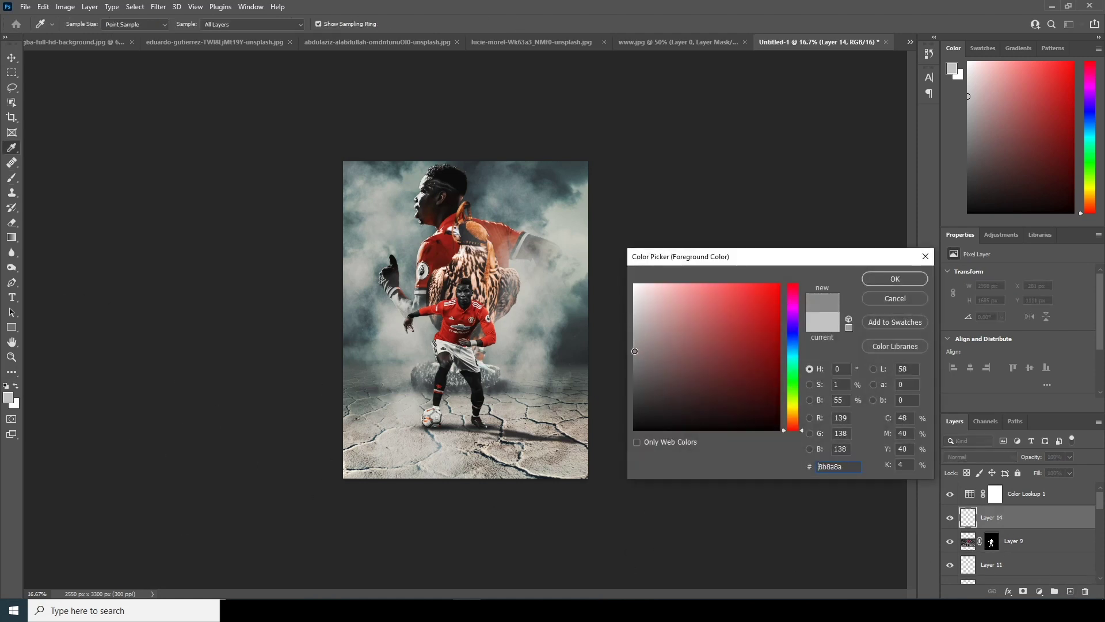
pyautogui.click(889, 280)
# - Paint grey smoke over the lower corners and sides of the poster, enlarging the explosion brush up to 3500 px
pyautogui.press('b')
pyautogui.click(590, 427)
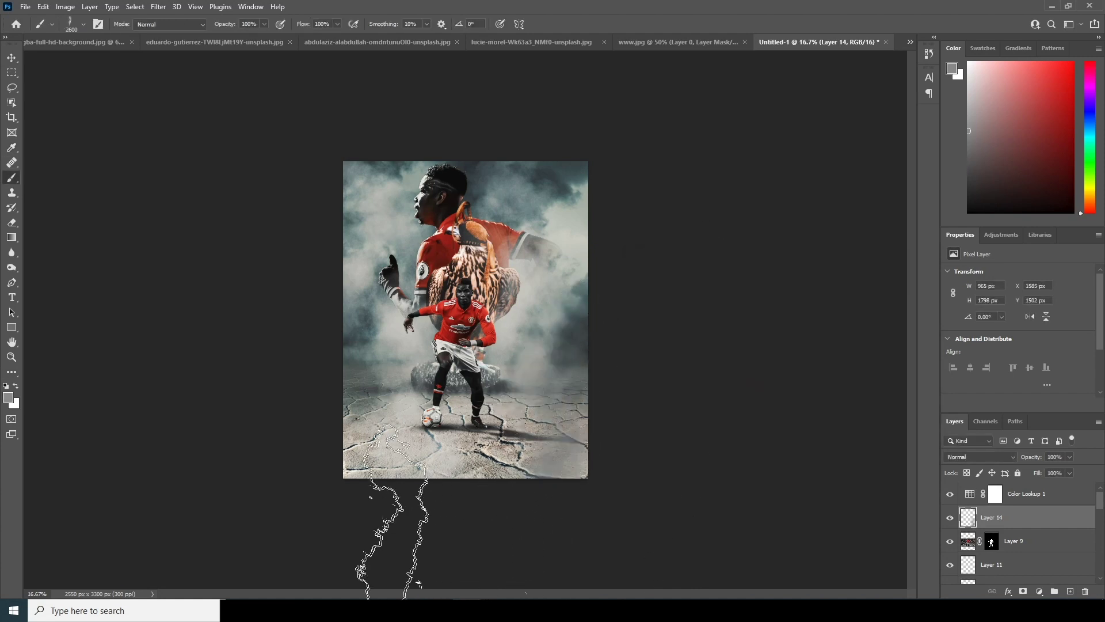
pyautogui.click(388, 424)
pyautogui.press(']')
pyautogui.press(']')
pyautogui.press(']')
pyautogui.press(']')
pyautogui.press(']')
pyautogui.press(']')
pyautogui.press(']')
pyautogui.press(']')
pyautogui.press(']')
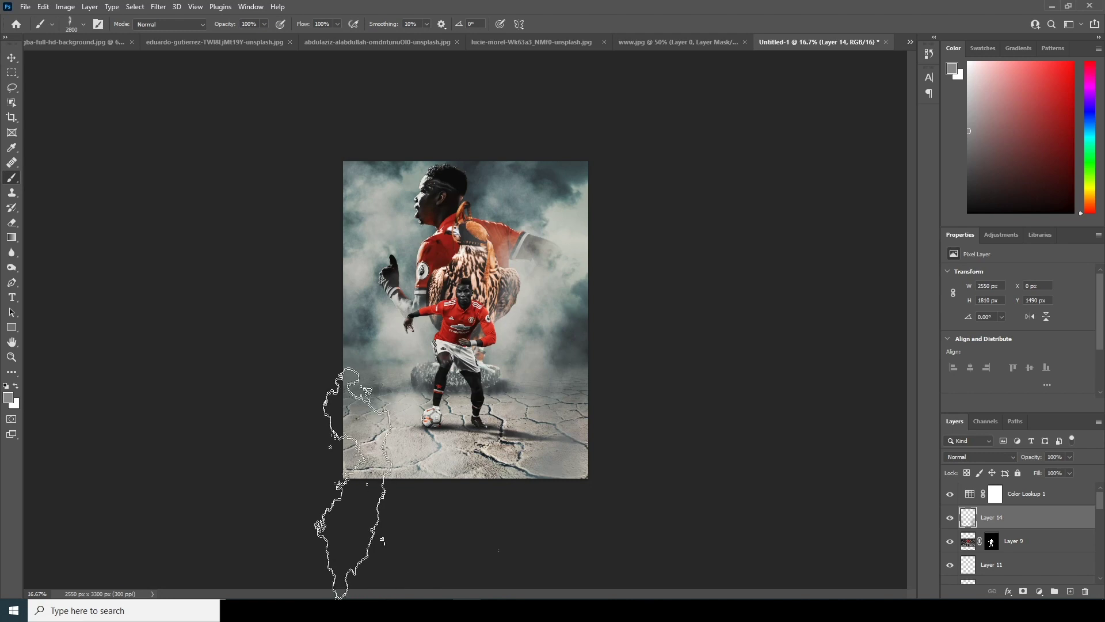
pyautogui.click(354, 382)
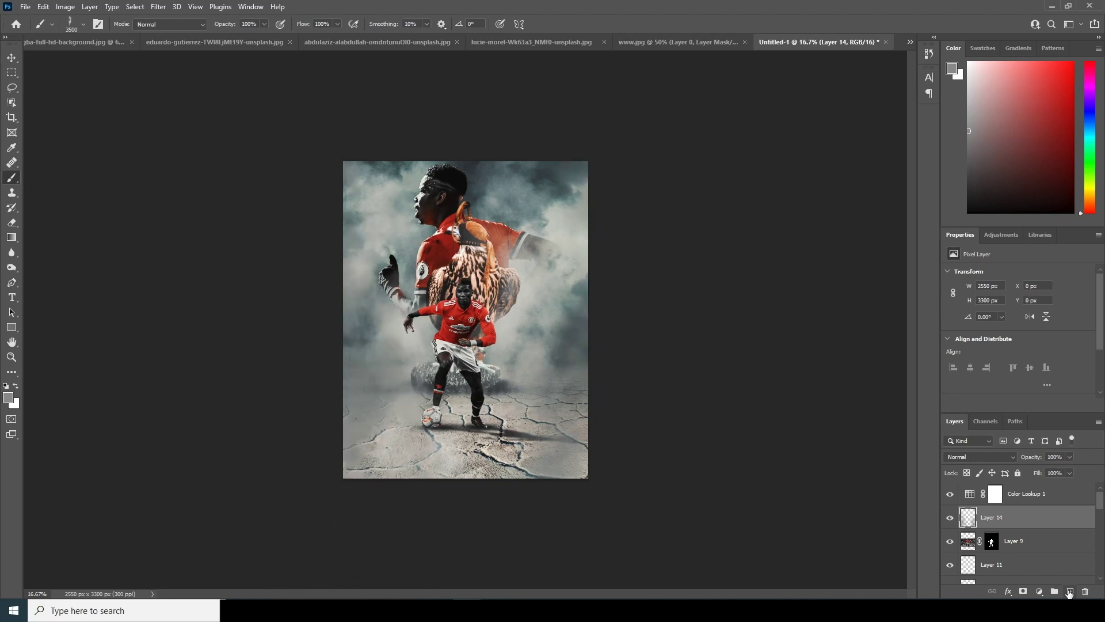
# - Add another layer above the grey smoke and paint f8f7f7 smoke along both lower sides of the poster at 3500 px
pyautogui.click(1069, 591)
pyautogui.click(8, 396)
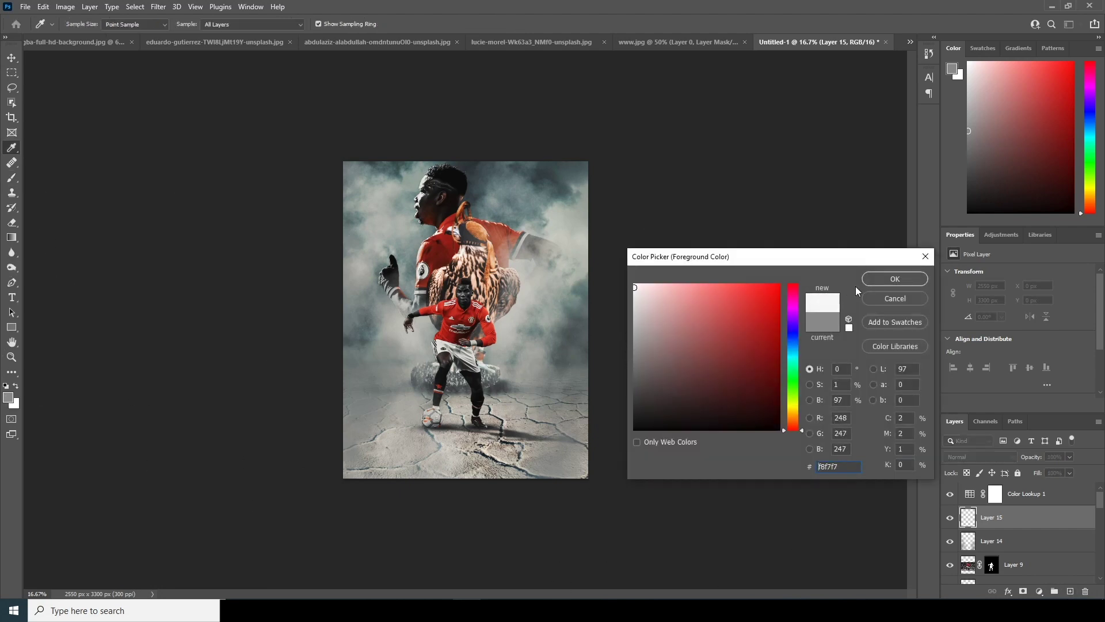
pyautogui.click(869, 280)
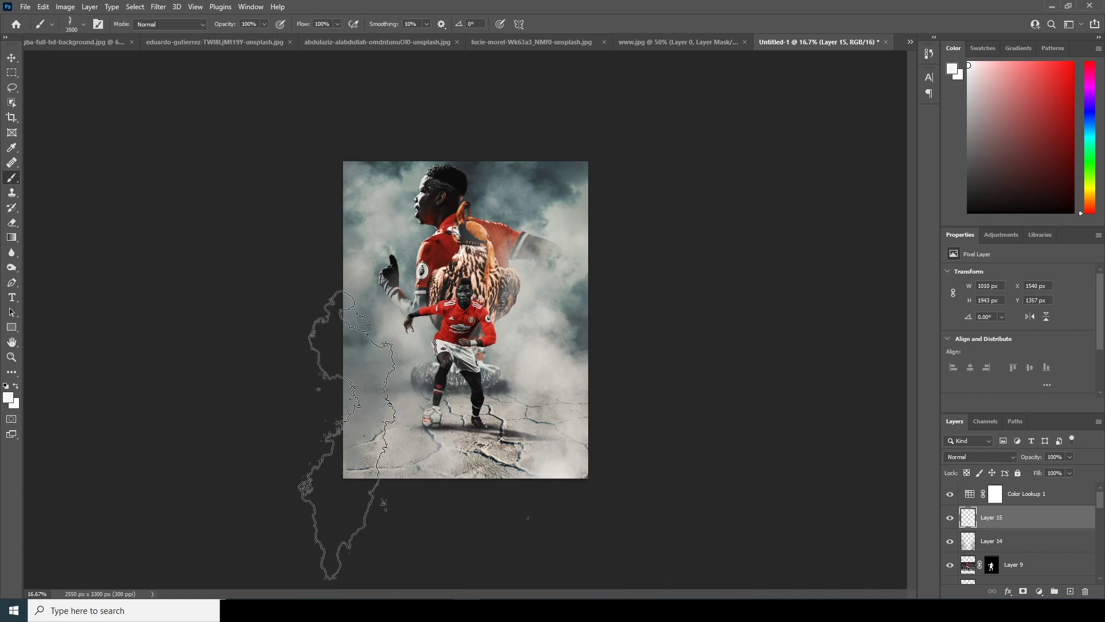
pyautogui.click(391, 441)
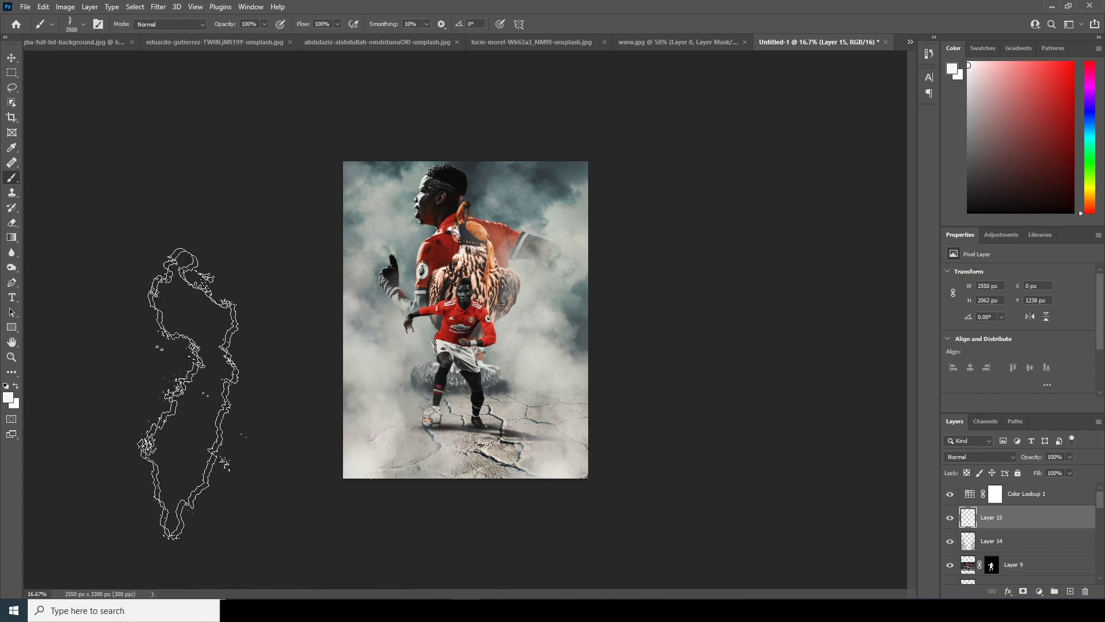
# - Lower the Saturation of the Hue/Saturation 1 adjustment layer further
pyautogui.press('v')
pyautogui.press('d')
pyautogui.scroll(-4, 1018, 535)
pyautogui.click(971, 538)
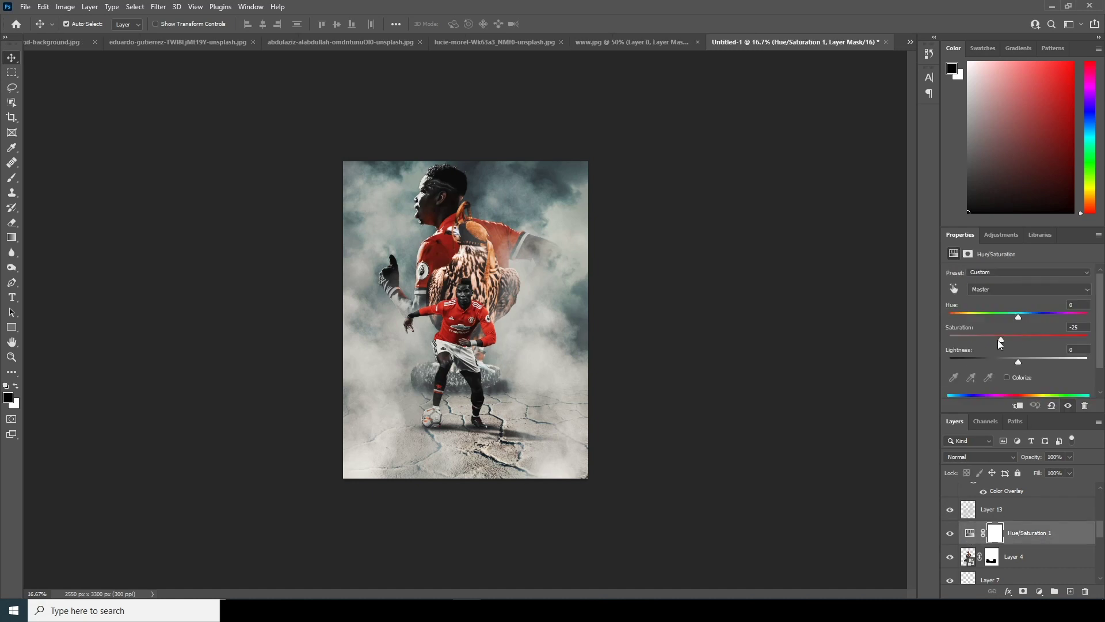
pyautogui.moveTo(997, 345); pyautogui.dragTo(990, 344)
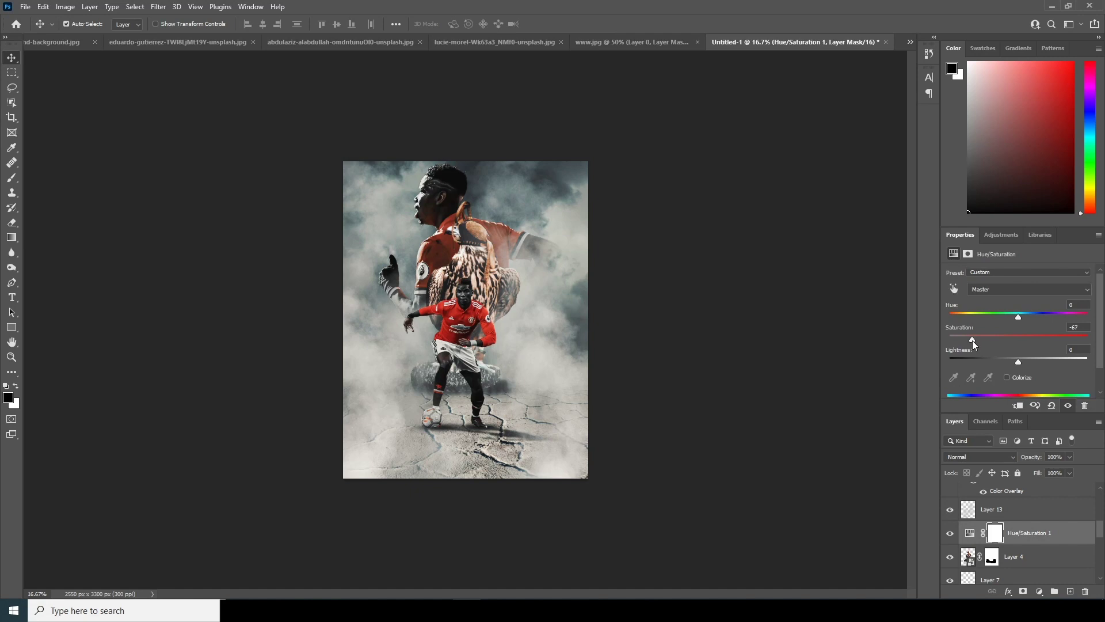
# - Add a layer above Hue/Saturation 1, rotate the explosion brush to -90° and paint near-white smoke across the ground behind the front-view player
pyautogui.scroll(-1, 978, 518)
pyautogui.click(970, 513)
pyautogui.click(1070, 592)
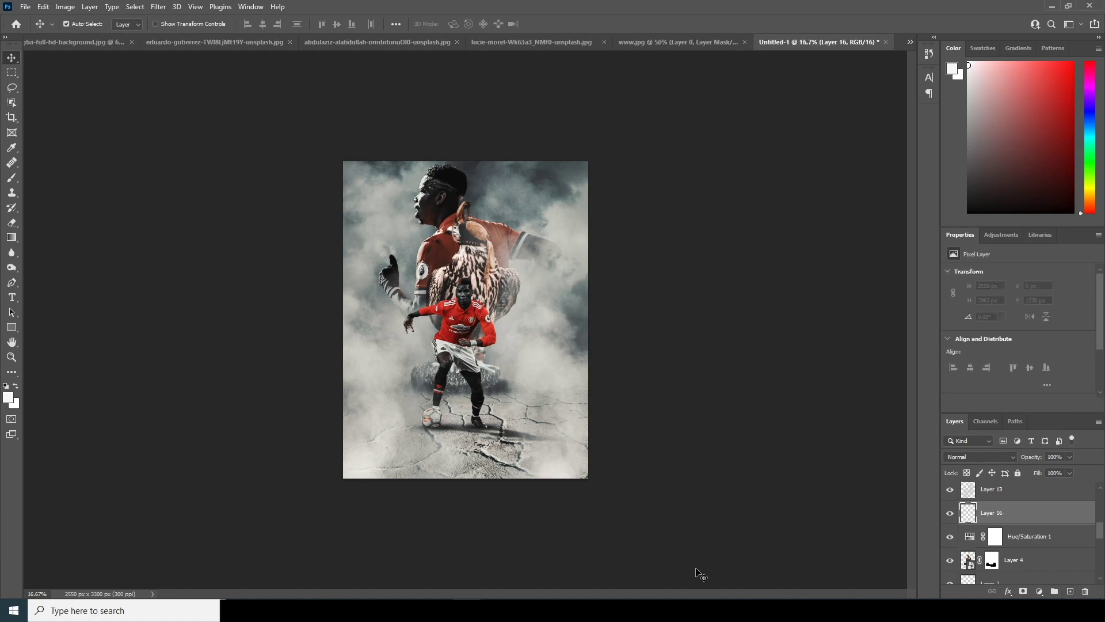
pyautogui.press('b')
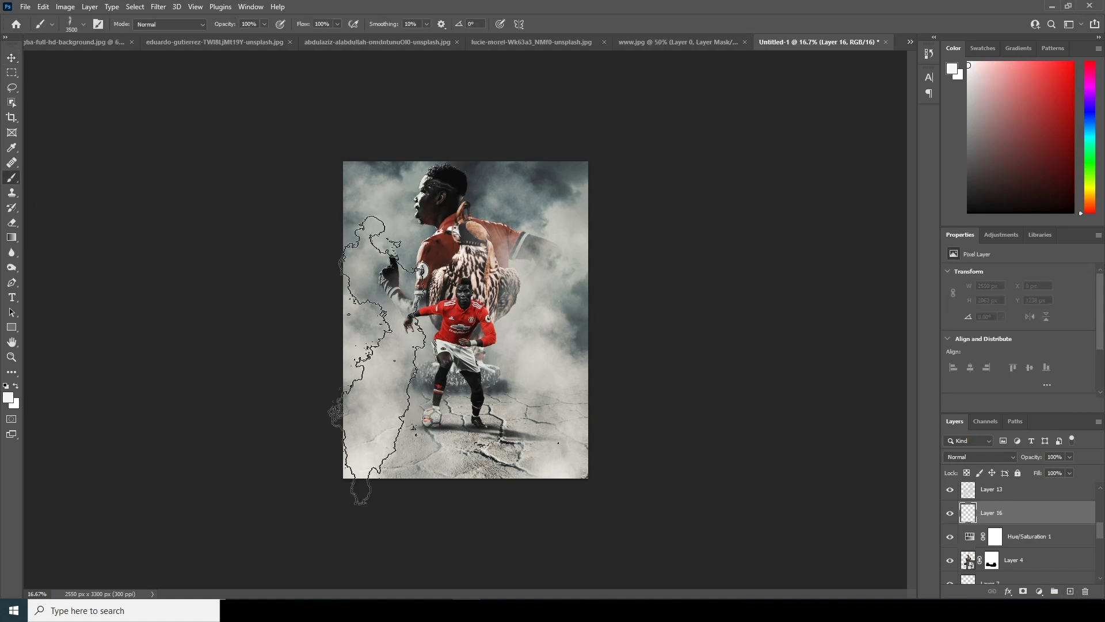
pyautogui.click(84, 23)
pyautogui.click(48, 76)
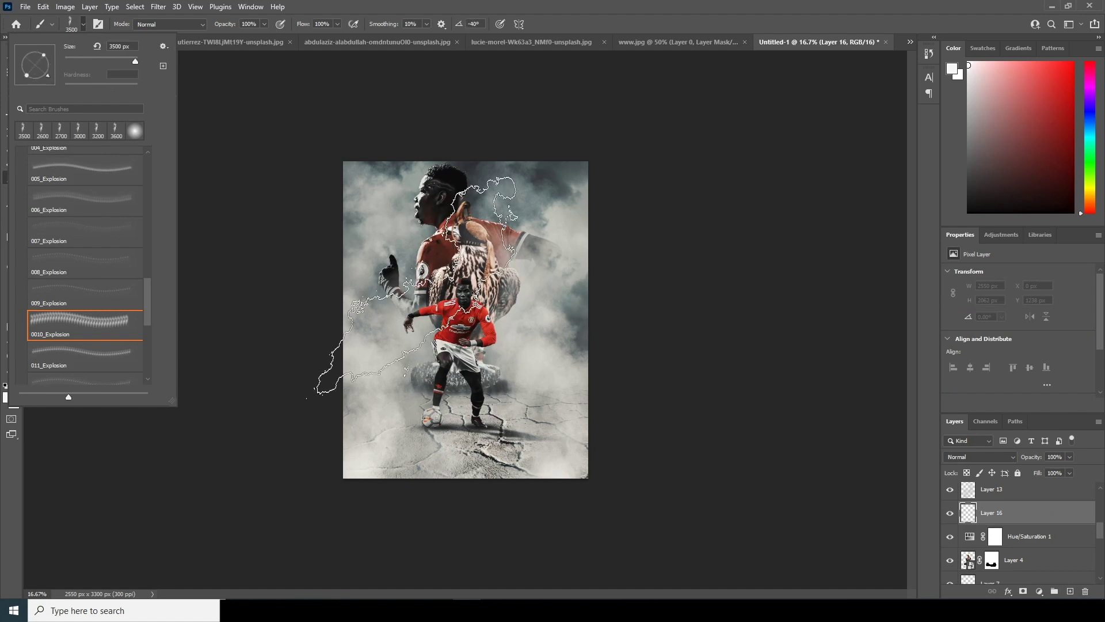
pyautogui.click(35, 79)
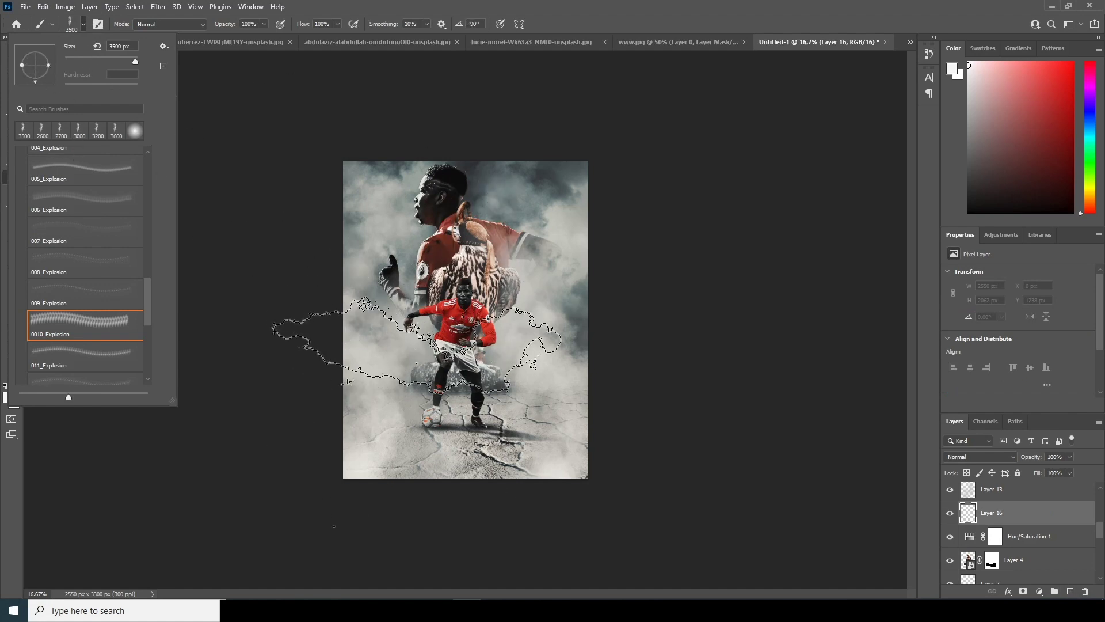
pyautogui.click(461, 423)
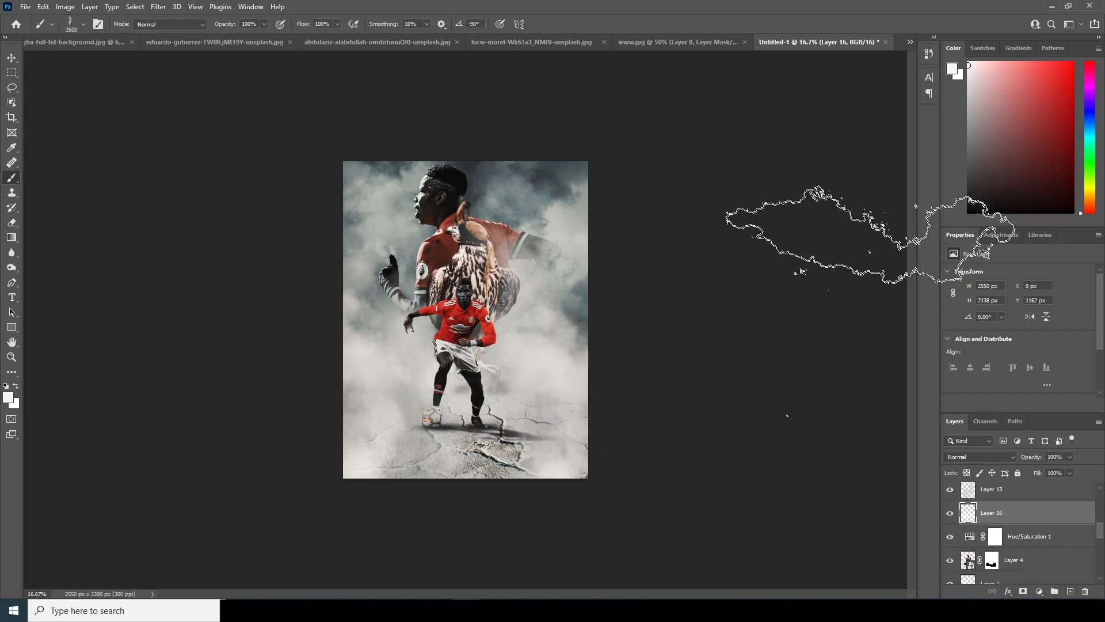
# - Add a Color Overlay style to the new smoke layer and open its overlay color for editing
pyautogui.click(1008, 591)
pyautogui.click(1023, 547)
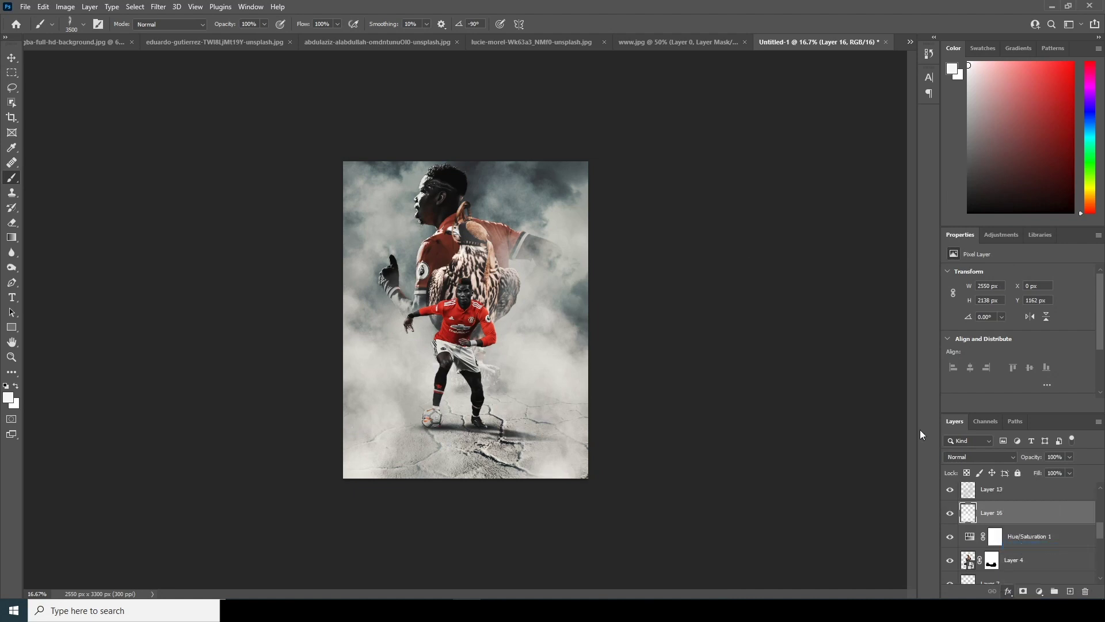
pyautogui.click(801, 366)
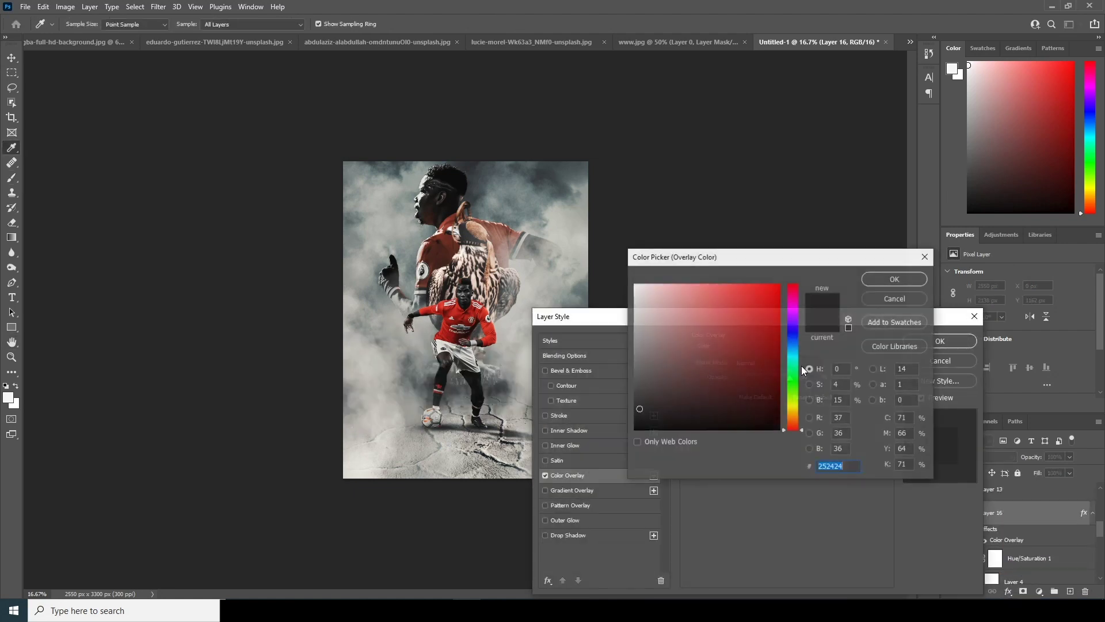
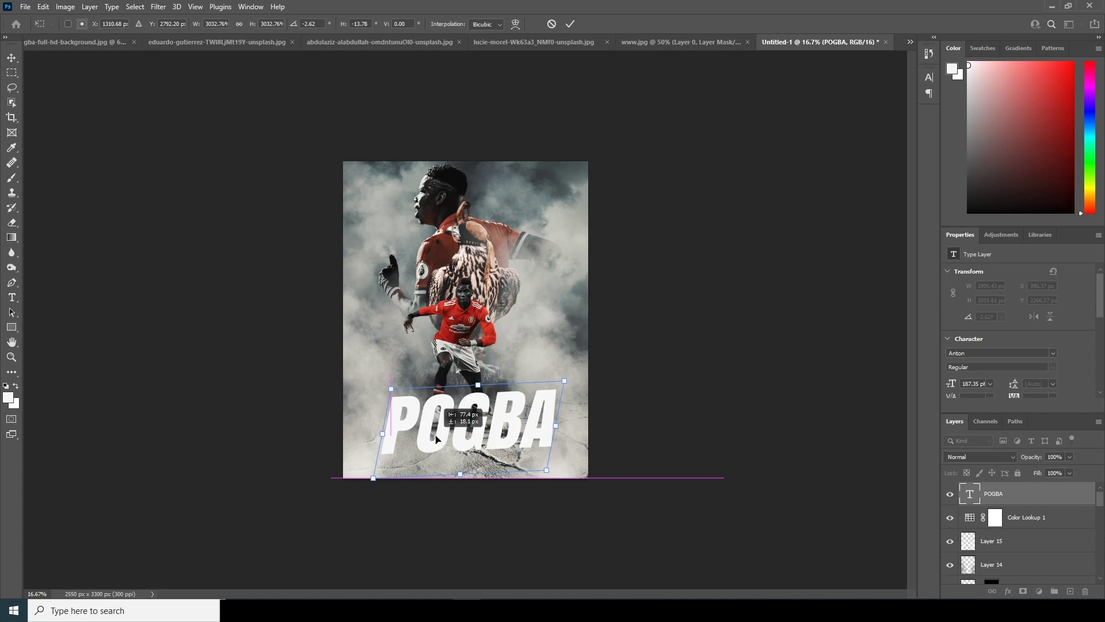
# - Position the slanted POGBA title across the lower part of the poster and move its layer below the Layer 14 smoke
pyautogui.moveTo(437, 439); pyautogui.dragTo(437, 439)
pyautogui.press('Return')
pyautogui.moveTo(971, 498); pyautogui.dragTo(980, 568)
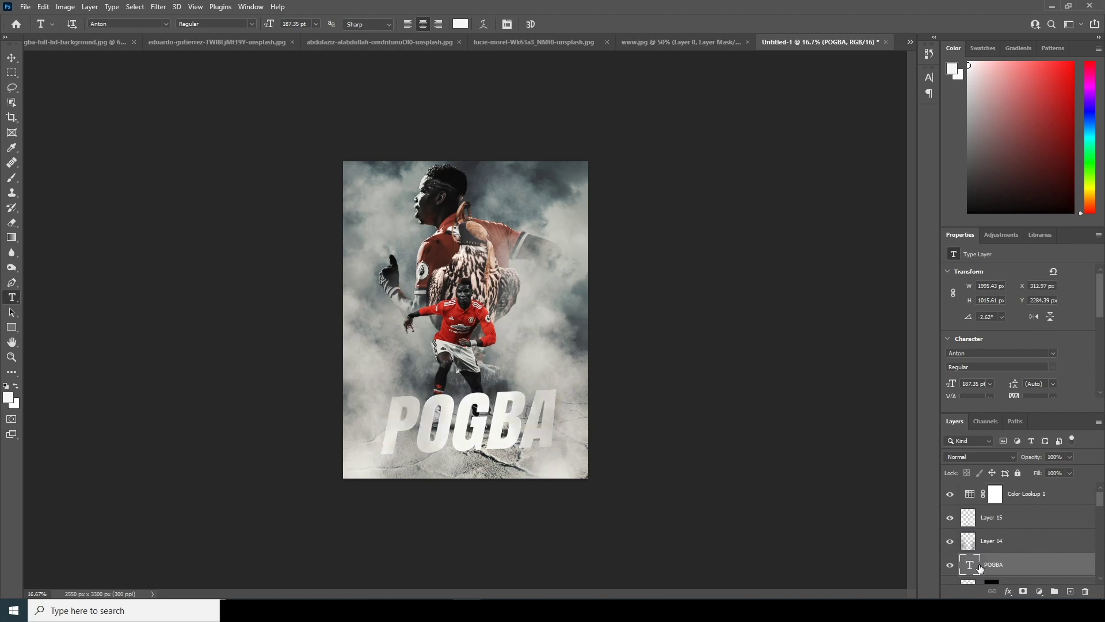
# - Change the POGBA title's text color to a deep red
pyautogui.doubleClick(970, 565)
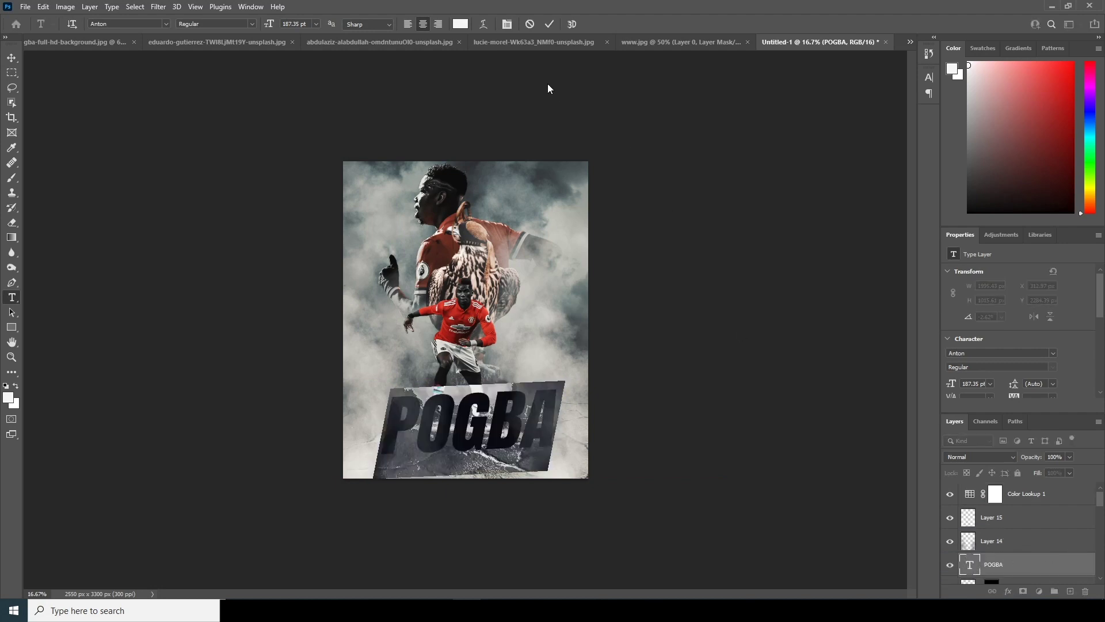
pyautogui.click(460, 23)
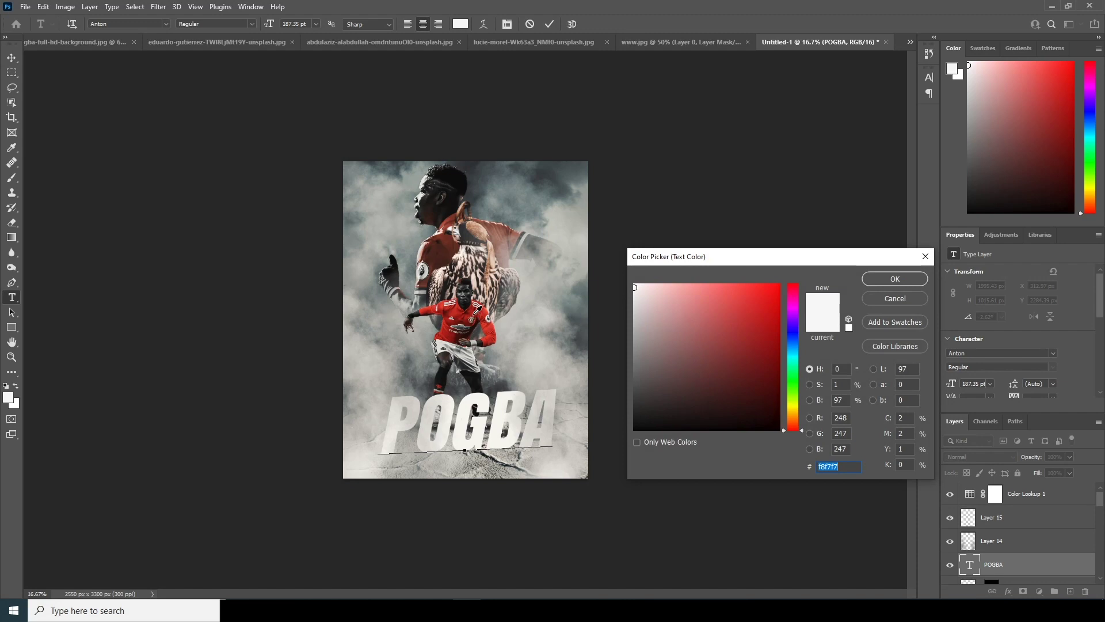
pyautogui.click(761, 323)
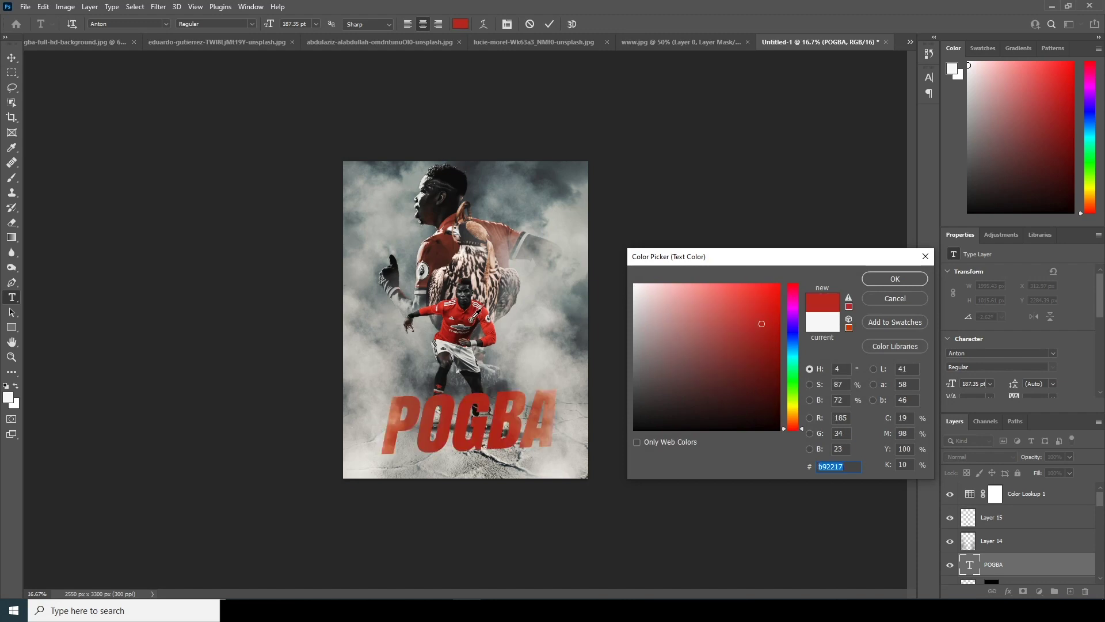
pyautogui.click(452, 335)
pyautogui.click(453, 323)
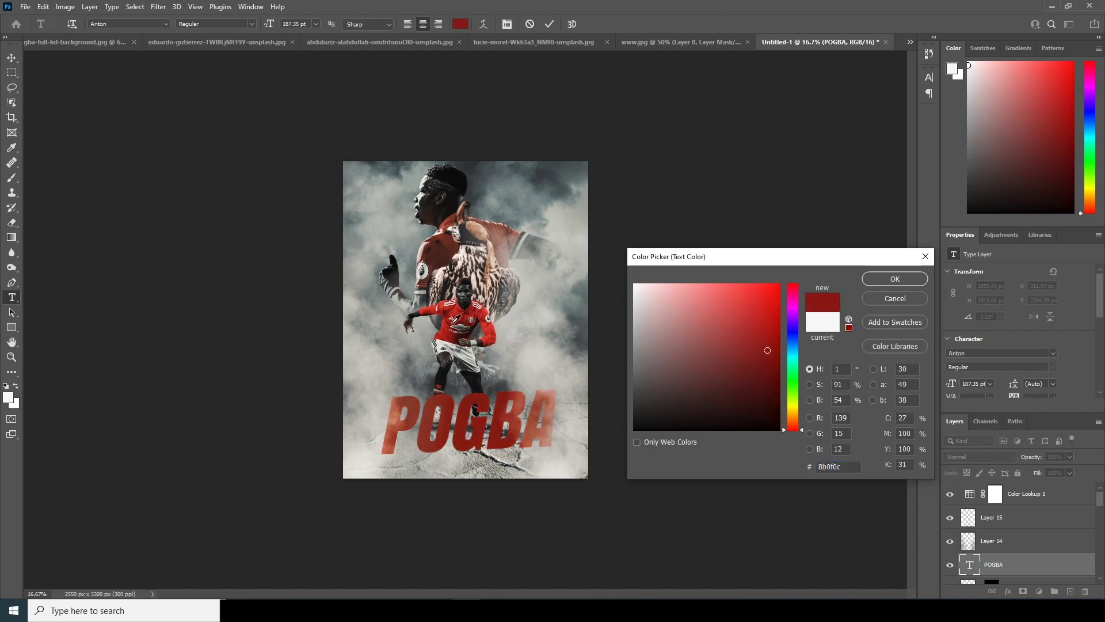
pyautogui.moveTo(776, 349); pyautogui.dragTo(777, 343)
pyautogui.click(919, 281)
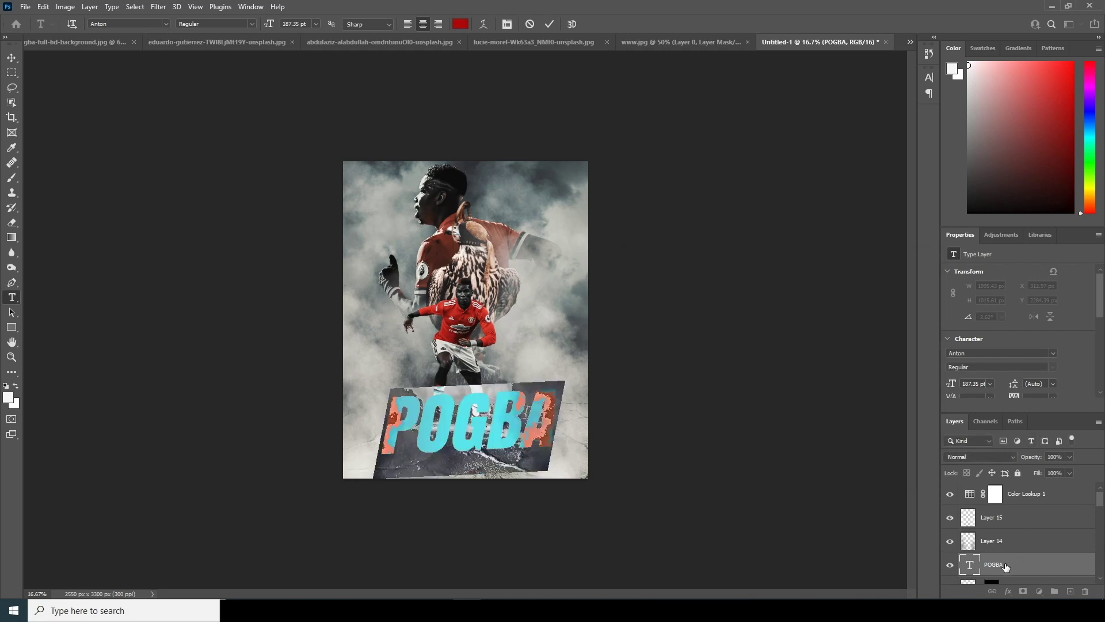
pyautogui.click(1013, 567)
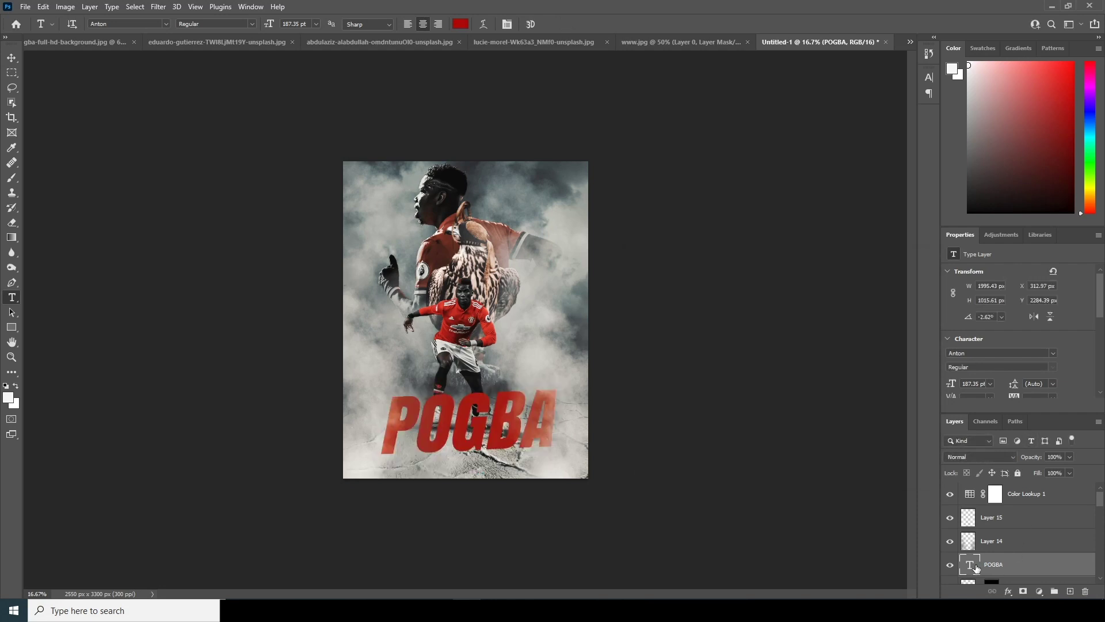
# - Rasterize the POGBA type layer so that its letters can be cut apart with the Lasso tool
pyautogui.rightClick(1025, 569)
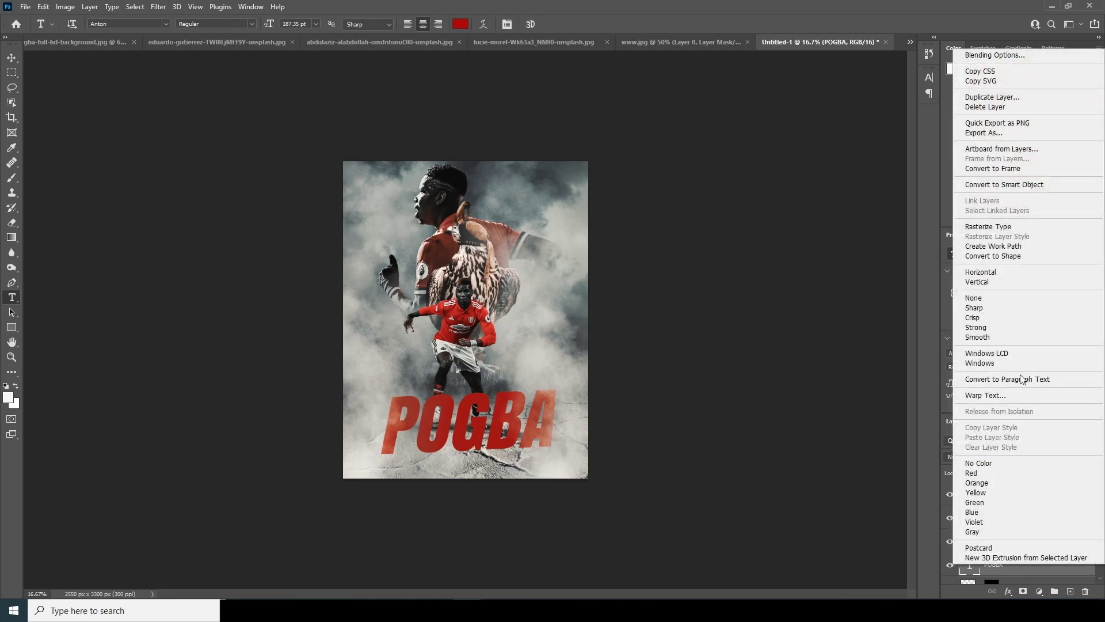
pyautogui.click(1001, 229)
pyautogui.press('l')
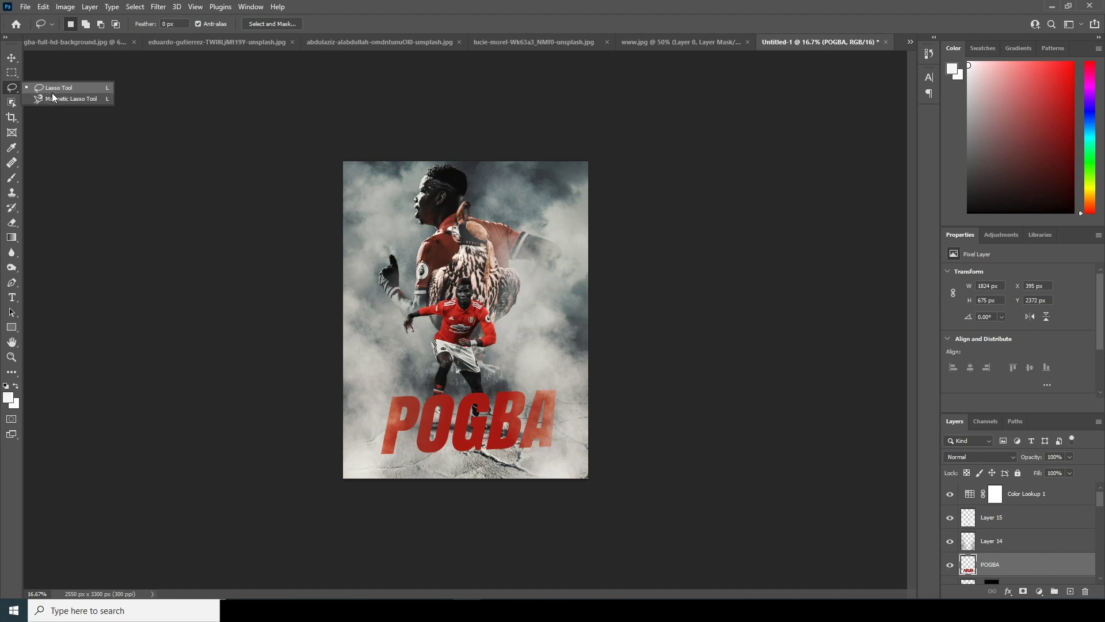
pyautogui.moveTo(464, 455); pyautogui.dragTo(479, 470)
pyautogui.hotkey('ctrl', 'd')
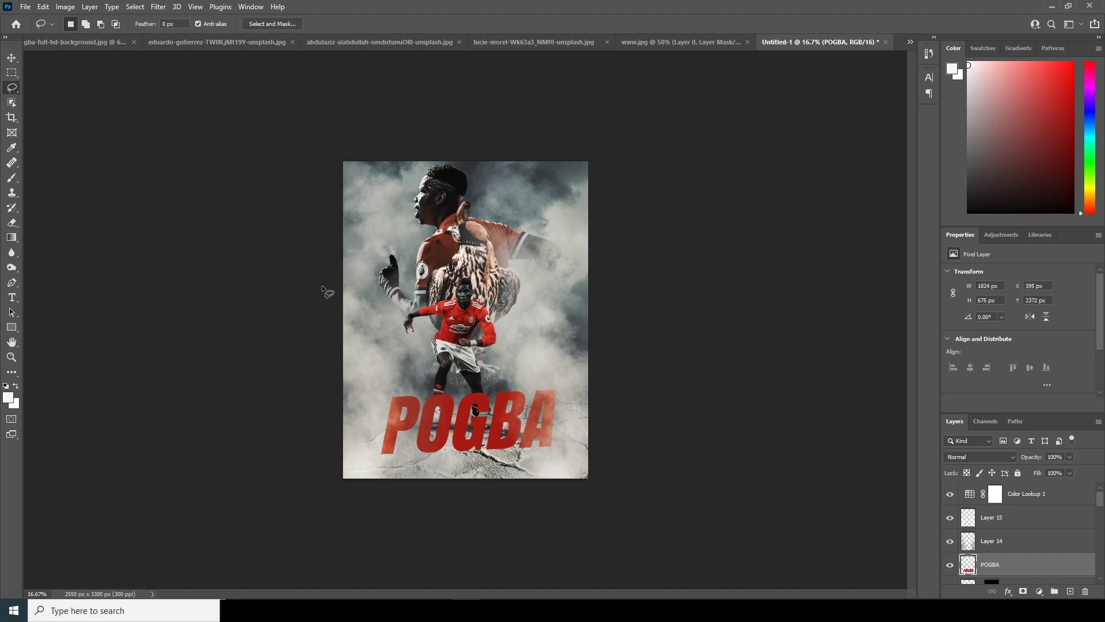
pyautogui.moveTo(492, 441); pyautogui.dragTo(494, 443)
pyautogui.hotkey('ctrl', 'd')
# - Lasso the lower-left part of the POGBA title with an irregular edge and copy it to a new layer
pyautogui.moveTo(330, 271); pyautogui.dragTo(367, 297)
pyautogui.moveTo(470, 427)
pyautogui.mouseDown()
pyautogui.moveTo(483, 432)
pyautogui.moveTo(438, 460)
pyautogui.moveTo(374, 468)
pyautogui.moveTo(342, 352)
pyautogui.moveTo(345, 275)
pyautogui.mouseUp()
pyautogui.hotkey('ctrl', 'j')
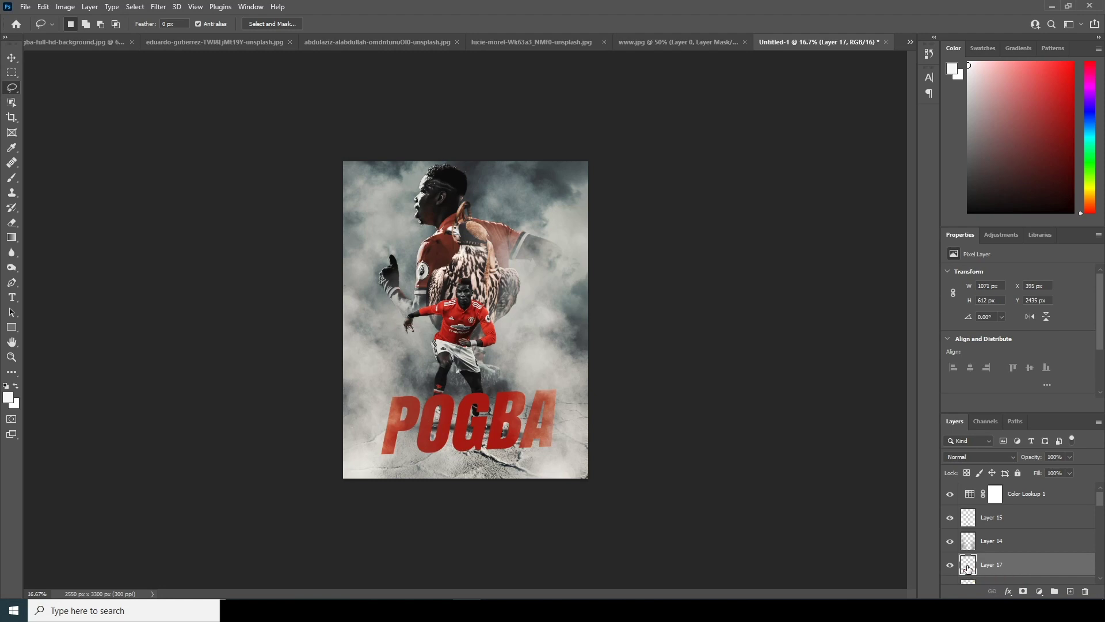
# - Shift the copied lower-left title piece slightly left and up to open a crack, ending at X 371 px and Y 2433 px
pyautogui.click(11, 58)
pyautogui.moveTo(474, 401); pyautogui.dragTo(477, 400)
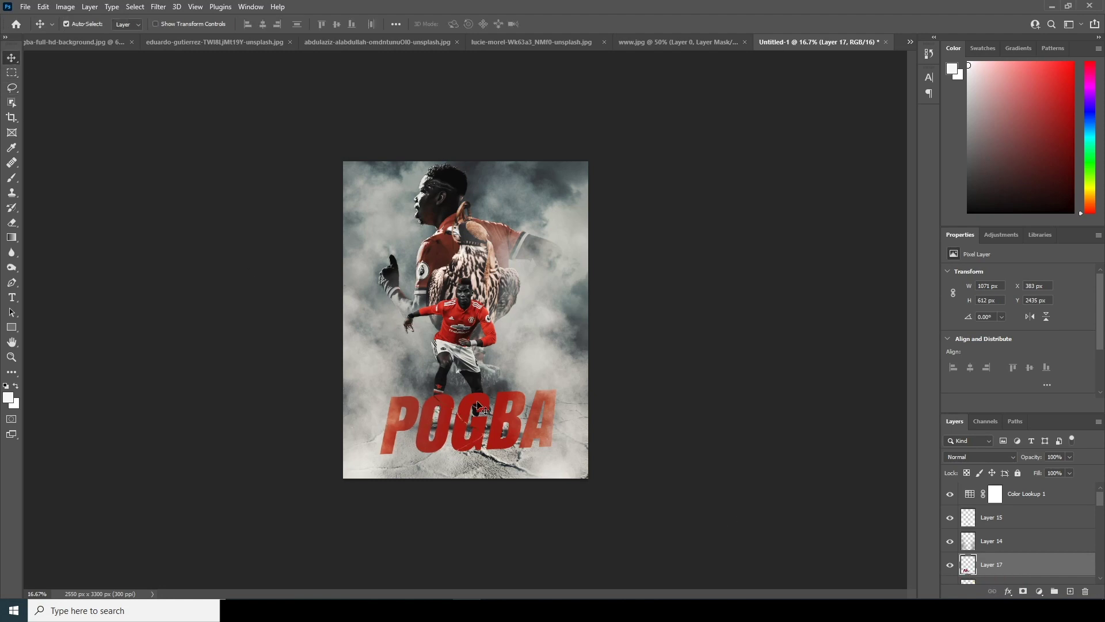
pyautogui.hotkey('shift', 'Left')
pyautogui.press('Up')
pyautogui.press('Left')
pyautogui.press('Left')
pyautogui.press('Down')
pyautogui.moveTo(479, 406); pyautogui.dragTo(478, 406)
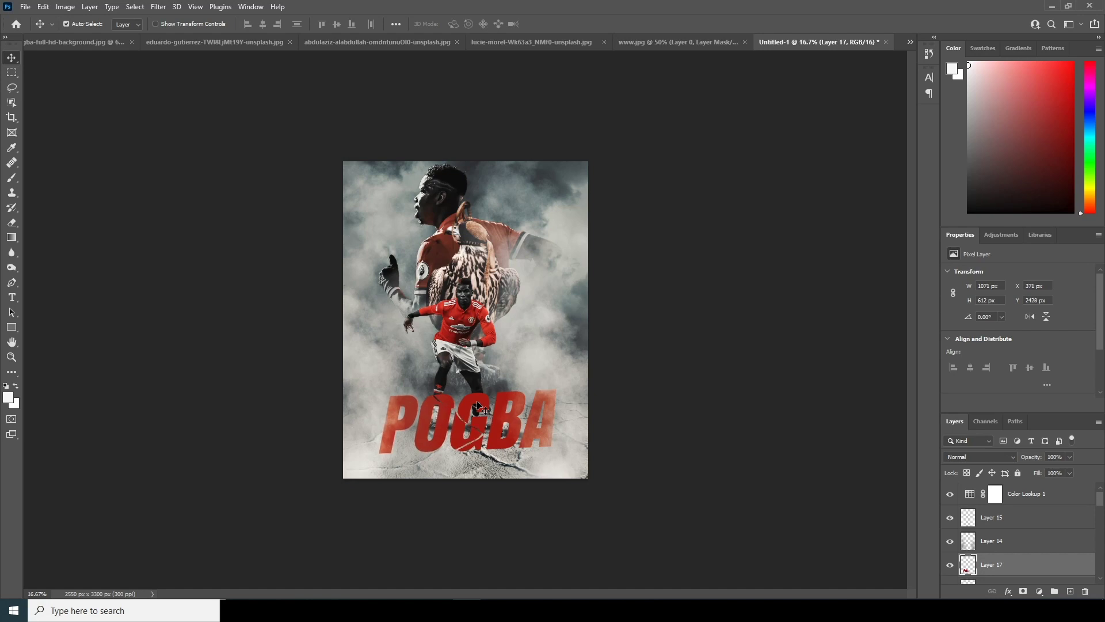
# - Lasso the title's upper-right part, copy it from the POGBA layer to a new layer and nudge it slightly up
pyautogui.click(11, 91)
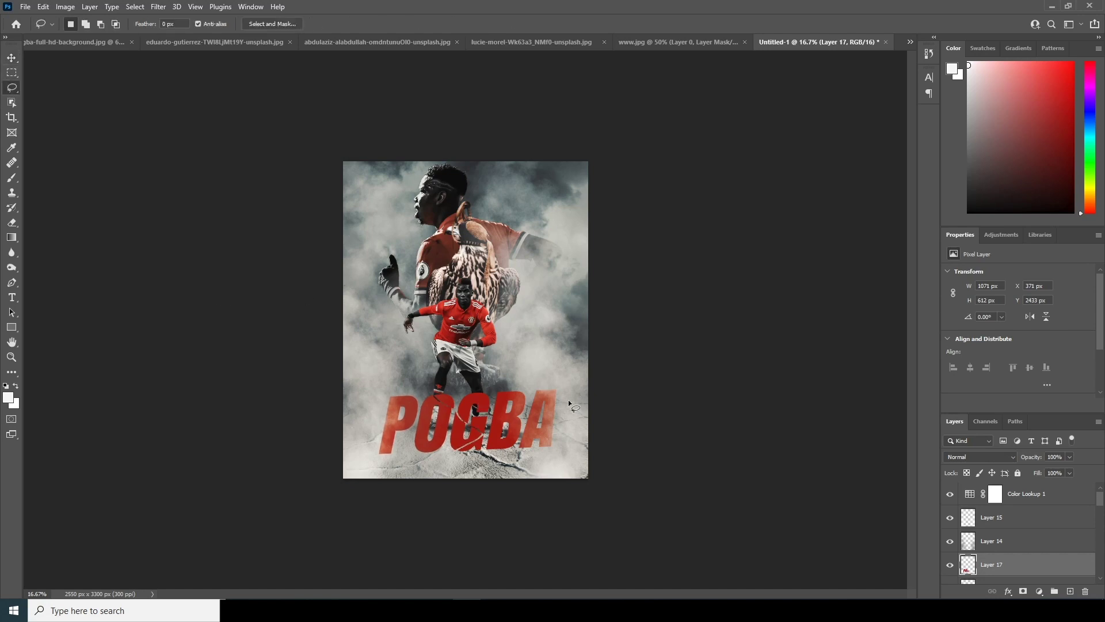
pyautogui.moveTo(527, 368)
pyautogui.mouseDown()
pyautogui.moveTo(473, 430)
pyautogui.moveTo(601, 390)
pyautogui.moveTo(543, 340)
pyautogui.mouseUp()
pyautogui.scroll(-2, 971, 545)
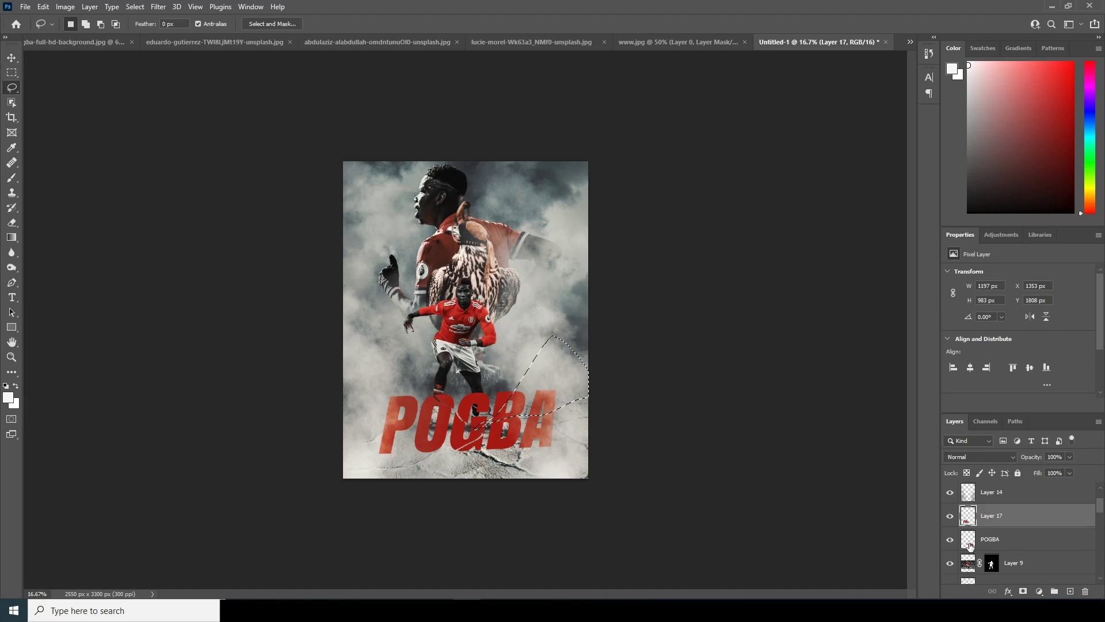
pyautogui.click(971, 546)
pyautogui.hotkey('ctrl', 'j')
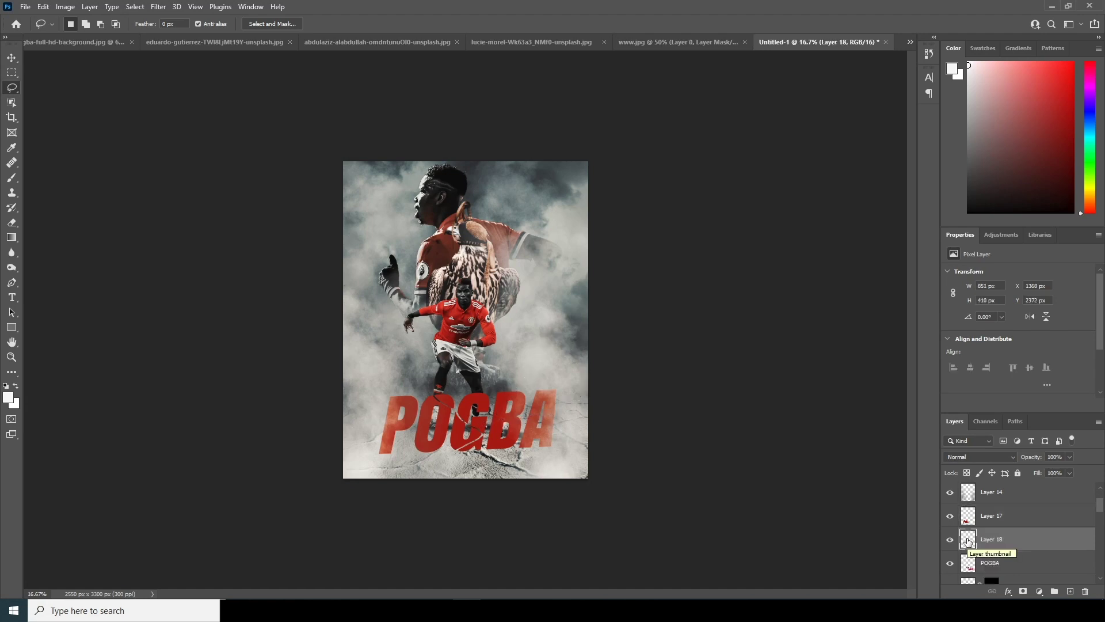
pyautogui.press('v')
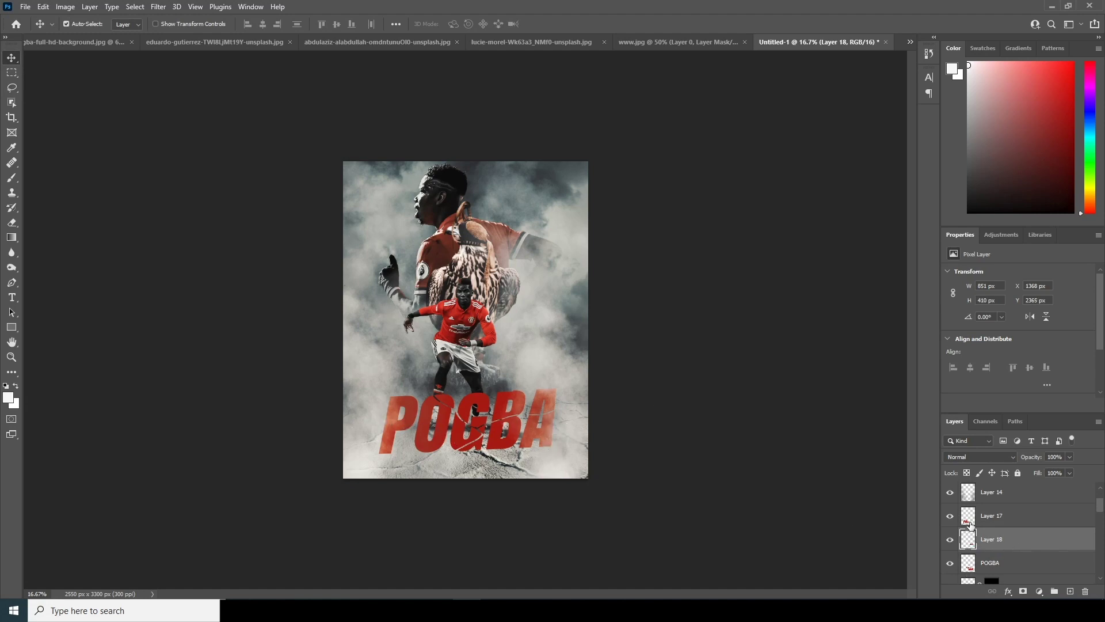
# - Lasso the lower-left portion of the Layer 17 title piece along an irregular diagonal and copy it to a new layer
pyautogui.click(950, 516)
pyautogui.click(950, 517)
pyautogui.click(970, 518)
pyautogui.press('l')
pyautogui.moveTo(343, 345)
pyautogui.mouseDown()
pyautogui.moveTo(478, 434)
pyautogui.moveTo(380, 473)
pyautogui.moveTo(345, 443)
pyautogui.moveTo(345, 348)
pyautogui.mouseUp()
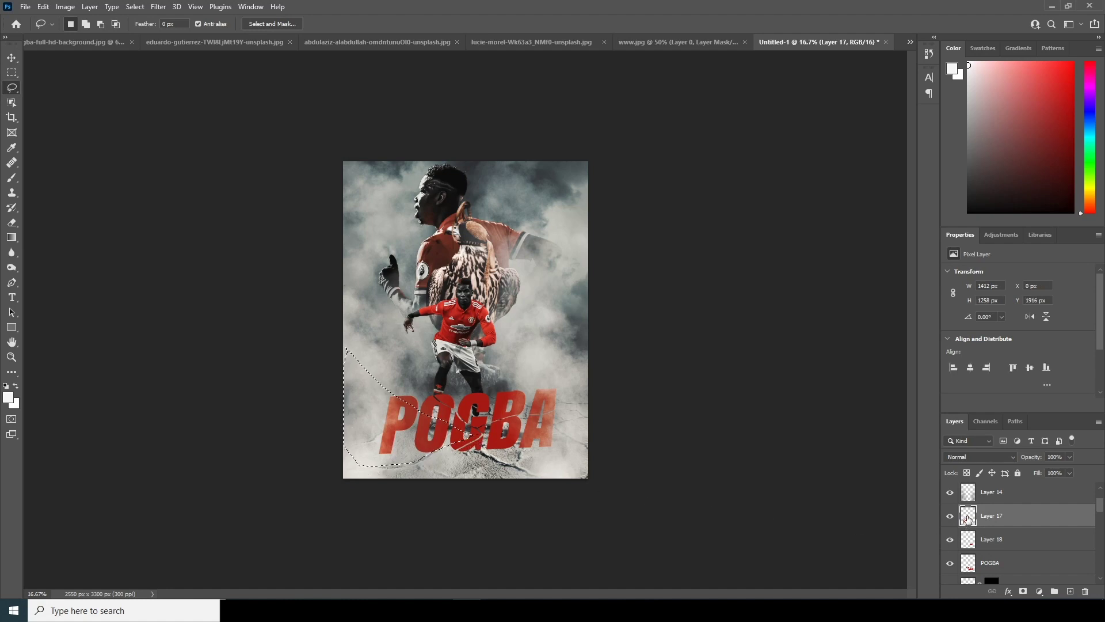
pyautogui.hotkey('ctrl', 'j')
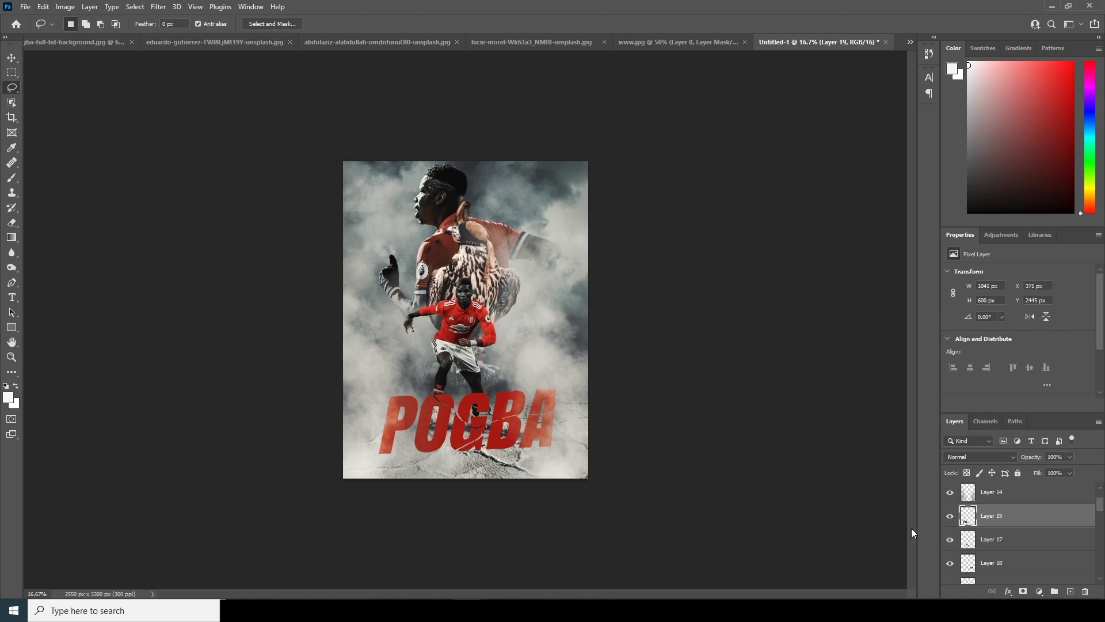
# - Nudge the newly copied title piece left and up to X 359 px and Y 2444 px, adding another crack
pyautogui.press('v')
pyautogui.press('Left')
pyautogui.press('Left')
pyautogui.press('Left')
pyautogui.press('Left')
pyautogui.press('Left')
pyautogui.press('Left')
pyautogui.press('Up')
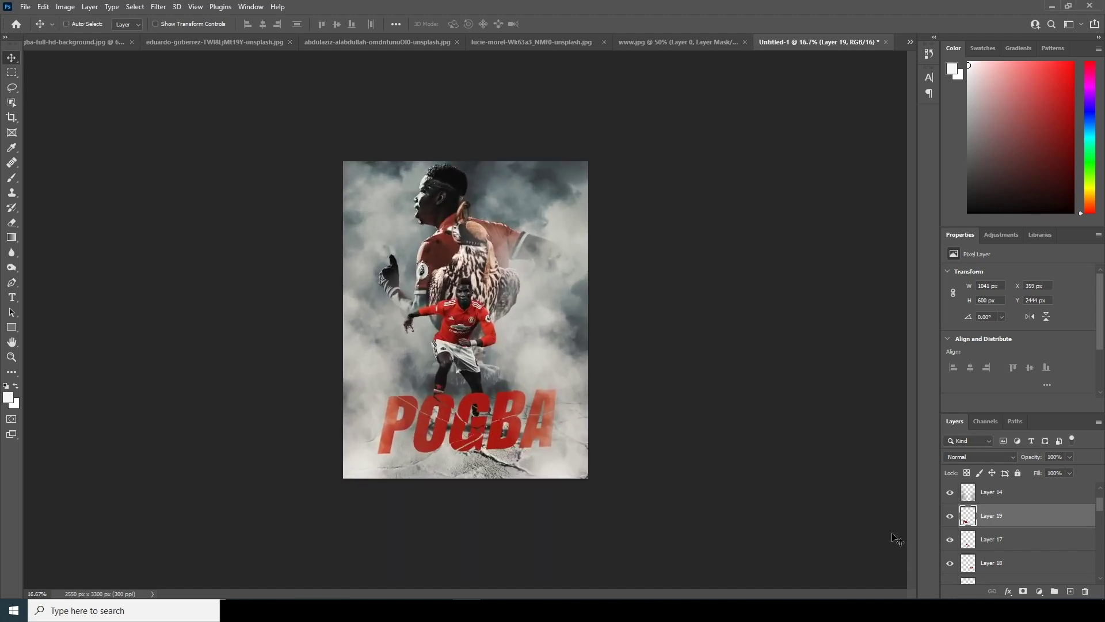
pyautogui.hotkey('ctrl', '+')
pyautogui.hotkey('ctrl', '-')
# - Add two lines of Anton text at 6 pt near the poster's top reading WINDY STUDIO and PHOTOHOP TUTORIAL
pyautogui.click(12, 298)
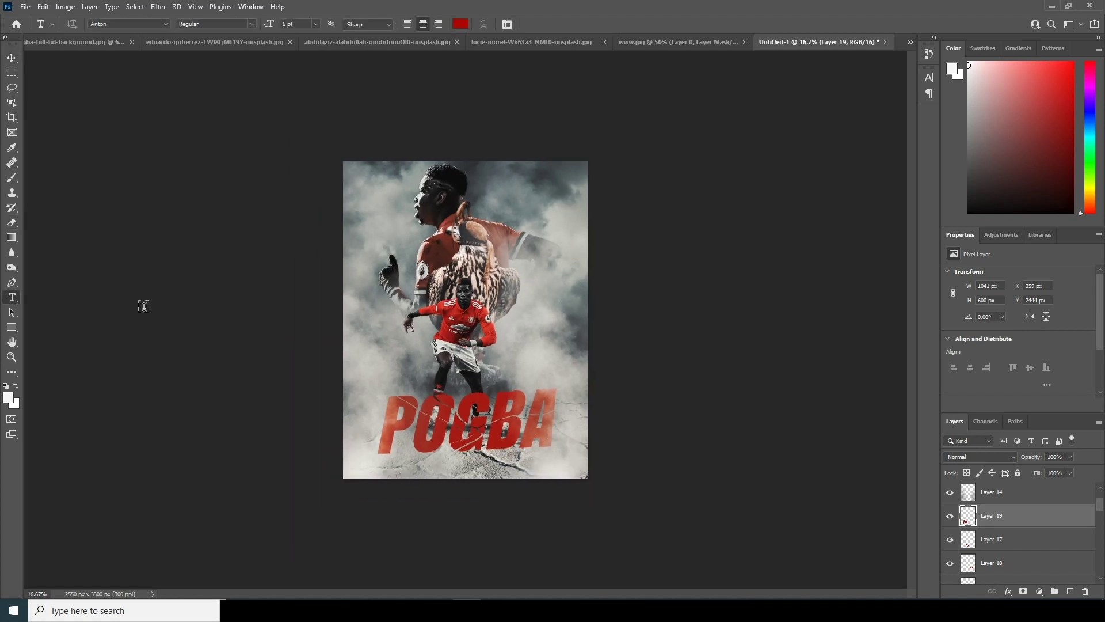
pyautogui.click(444, 179)
pyautogui.write('MANCH')
pyautogui.press('Return')
pyautogui.write('PHOTOHOP TUTORIAL')
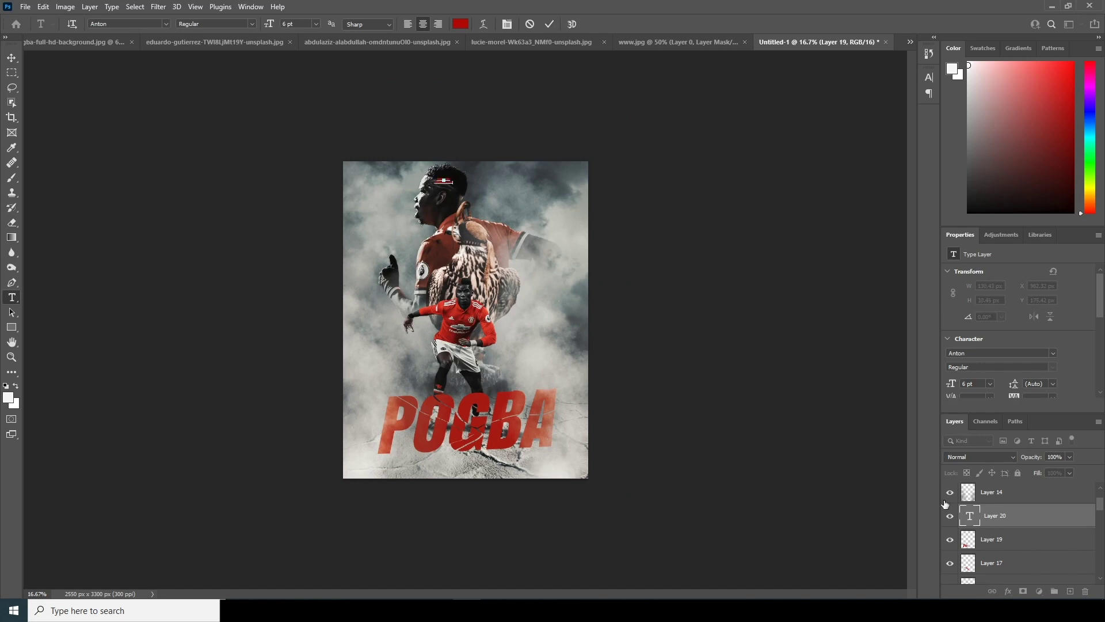
# - Change the two-line studio text's color to white
pyautogui.doubleClick(969, 516)
pyautogui.click(460, 23)
pyautogui.click(635, 285)
pyautogui.click(893, 278)
pyautogui.click(12, 58)
pyautogui.scroll(2, 423, 156)
# - Set the PHOTOHOP TUTORIAL line to 7 pt with wide tracking and move the two-line text slightly closer to the poster's upper edge
pyautogui.doubleClick(970, 516)
pyautogui.click(968, 383)
pyautogui.press('Up')
pyautogui.press('Up')
pyautogui.press('Up')
pyautogui.press('Up')
pyautogui.press('Down')
pyautogui.press('Down')
pyautogui.press('Down')
pyautogui.scroll(-3, 1013, 345)
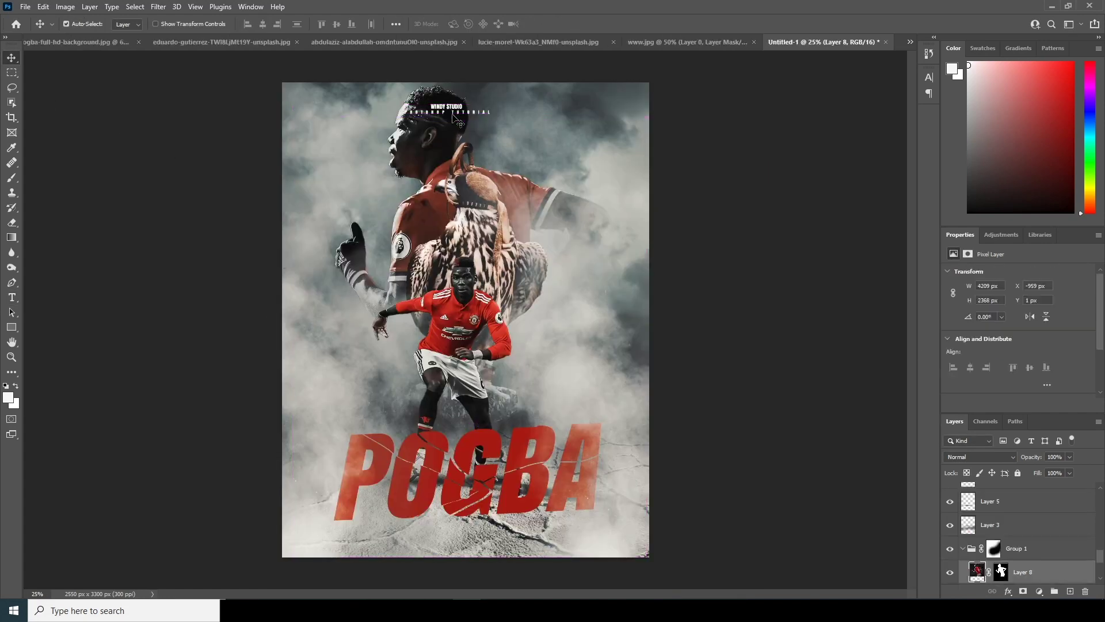
pyautogui.moveTo(453, 117); pyautogui.dragTo(455, 115)
pyautogui.hotkey('ctrl', '-')
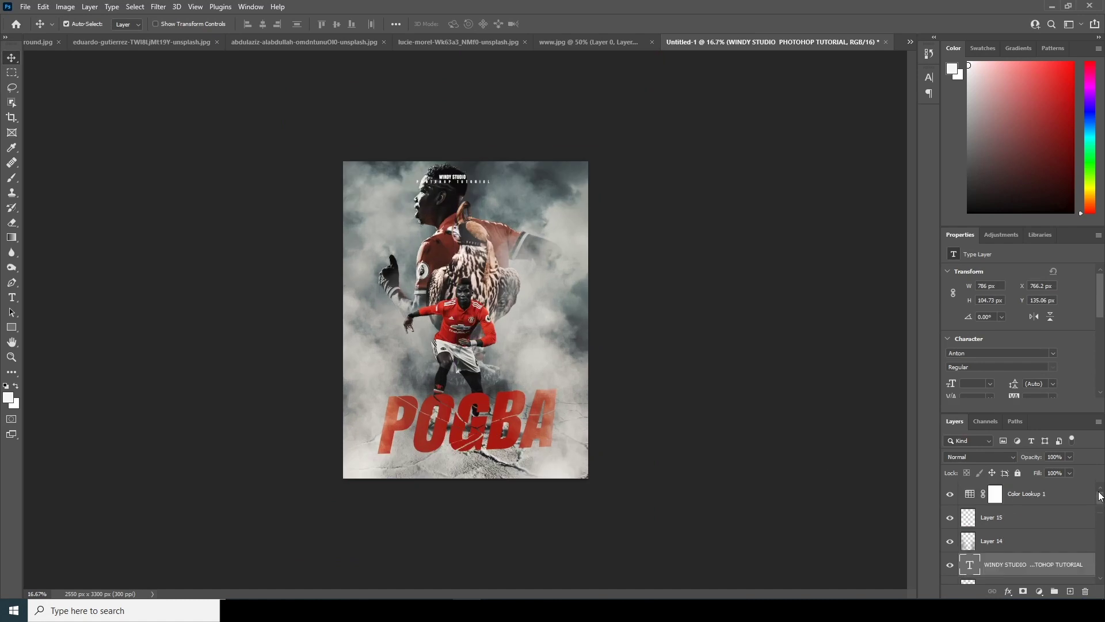
# - Add a Curves adjustment layer above Color Lookup 1 and shape an S-curve that darkens the shadows and increases contrast
pyautogui.click(1039, 592)
pyautogui.click(1019, 450)
pyautogui.moveTo(1017, 358); pyautogui.dragTo(1018, 375)
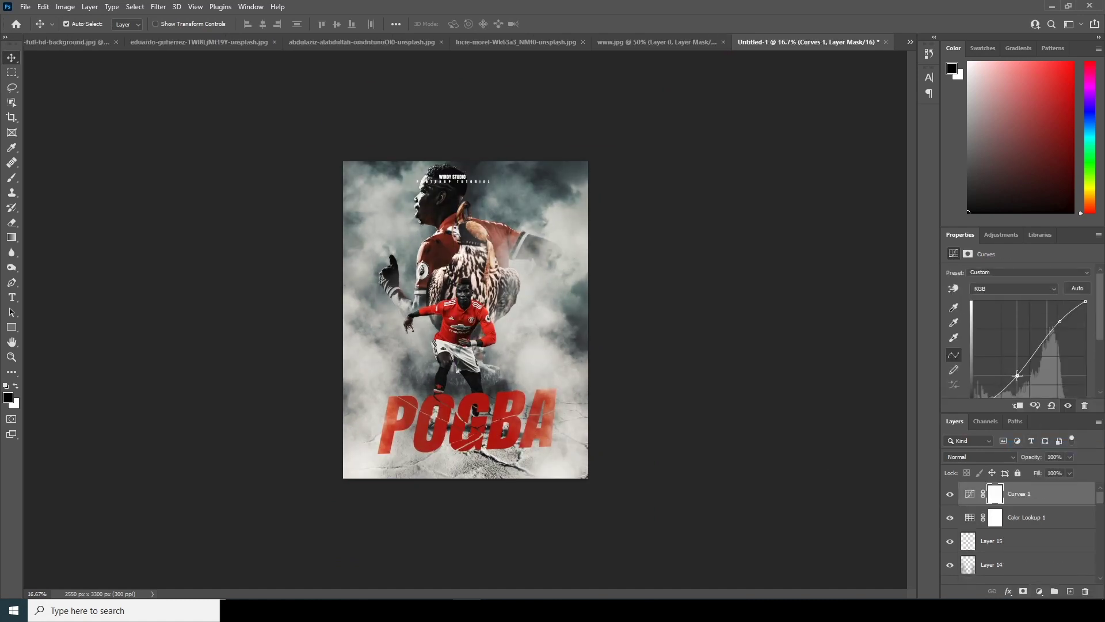
pyautogui.click(1040, 591)
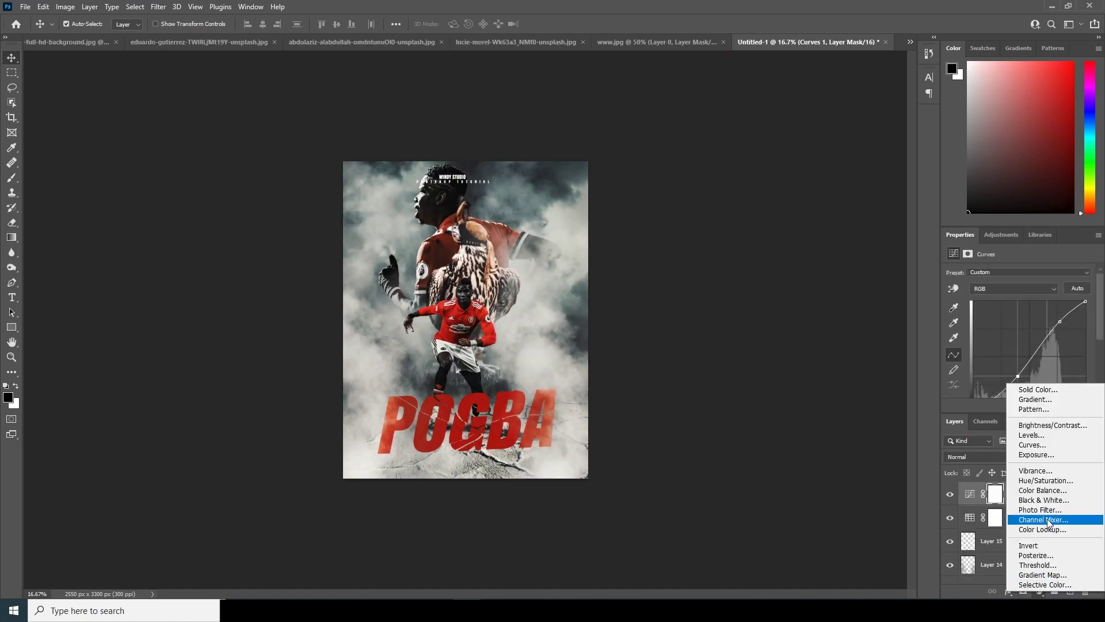
pyautogui.click(1050, 520)
pyautogui.hotkey('ctrl', 'z')
# - Add a lorem ipsum paragraph in a wide text box beneath the POGBA title, at 7 pt with tracking 0
pyautogui.click(970, 494)
pyautogui.click(11, 297)
pyautogui.moveTo(377, 464); pyautogui.dragTo(556, 473)
pyautogui.scroll(-5, 1001, 346)
pyautogui.click(1053, 320)
pyautogui.click(1045, 387)
pyautogui.click(951, 307)
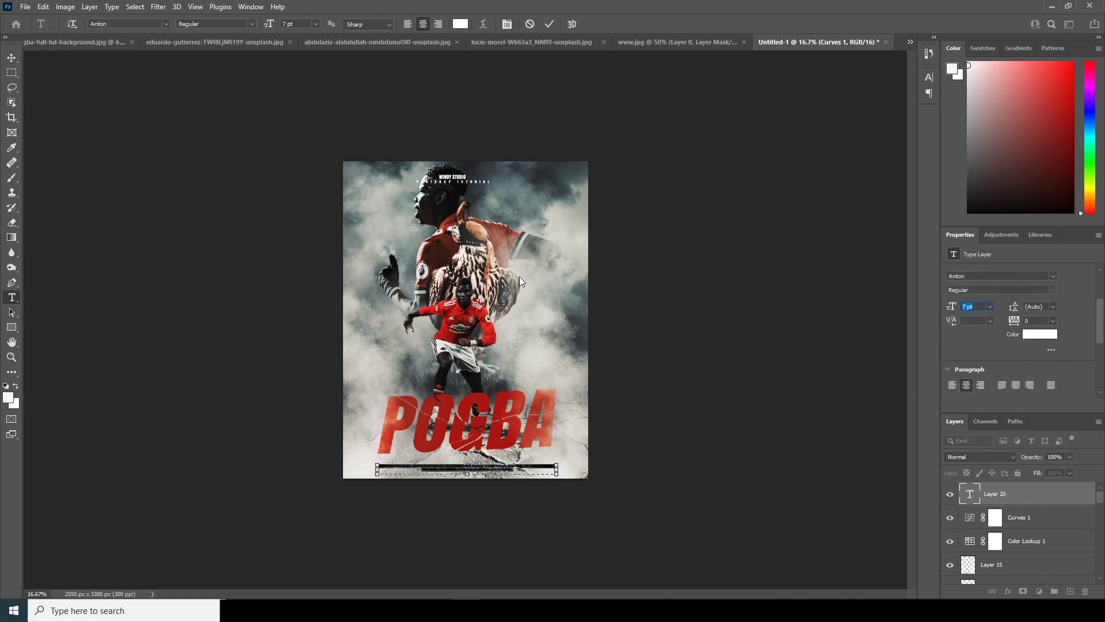
# - Nudge the lorem ipsum paragraph upward so it sits closer beneath the POGBA title
pyautogui.click(11, 57)
pyautogui.hotkey('shift', 'Up')
pyautogui.hotkey('shift', 'Up')
pyautogui.hotkey('shift', 'Up')
pyautogui.hotkey('shift', 'Up')
pyautogui.hotkey('shift', 'Up')
pyautogui.hotkey('shift', 'Up')
# - Change the lorem ipsum paragraph's text color to a dark maroon red
pyautogui.doubleClick(970, 494)
pyautogui.click(1040, 333)
pyautogui.moveTo(647, 340); pyautogui.dragTo(622, 299)
pyautogui.click(484, 419)
pyautogui.click(775, 380)
pyautogui.click(895, 278)
pyautogui.click(11, 58)
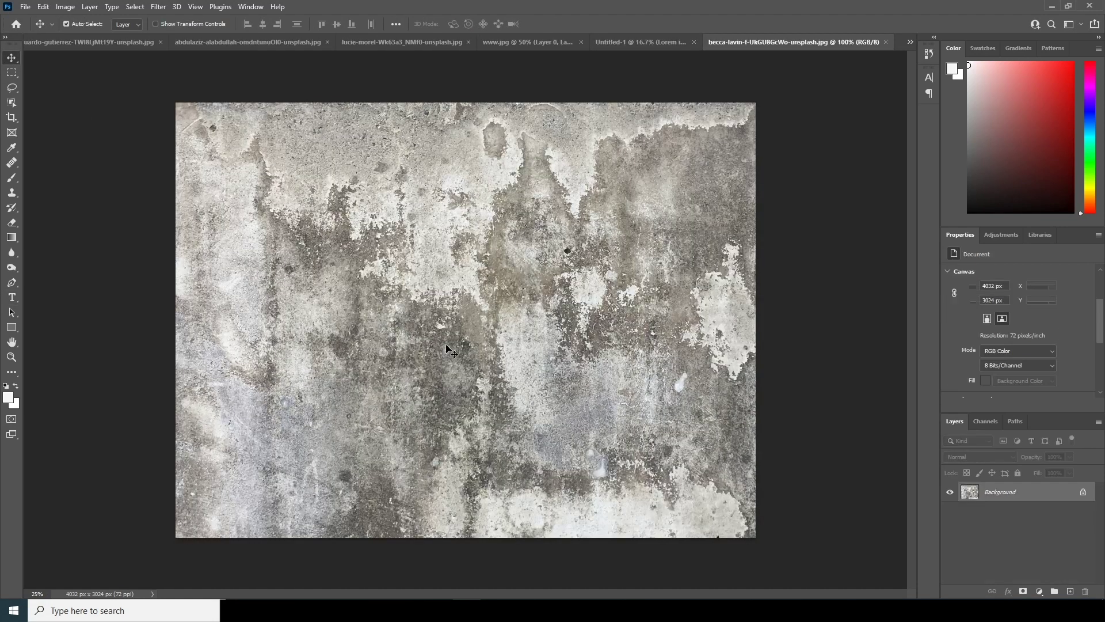
# - Bring the weathered concrete wall image into the poster as the uppermost layer and set its blend mode to Overlay
pyautogui.moveTo(282, 223); pyautogui.dragTo(471, 282)
pyautogui.click(539, 236)
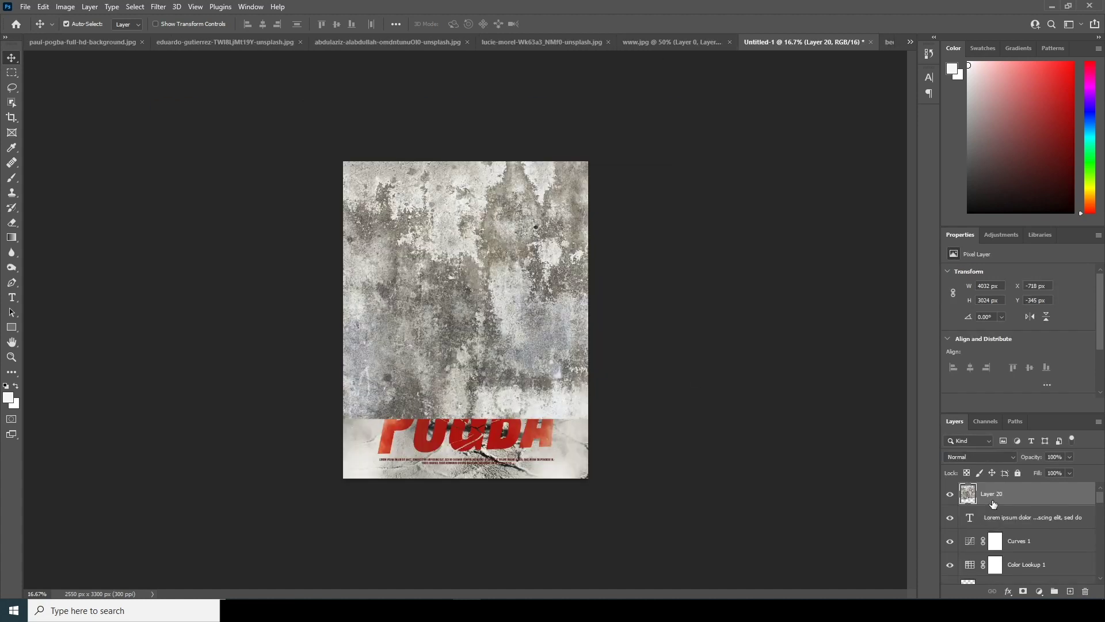
pyautogui.click(979, 457)
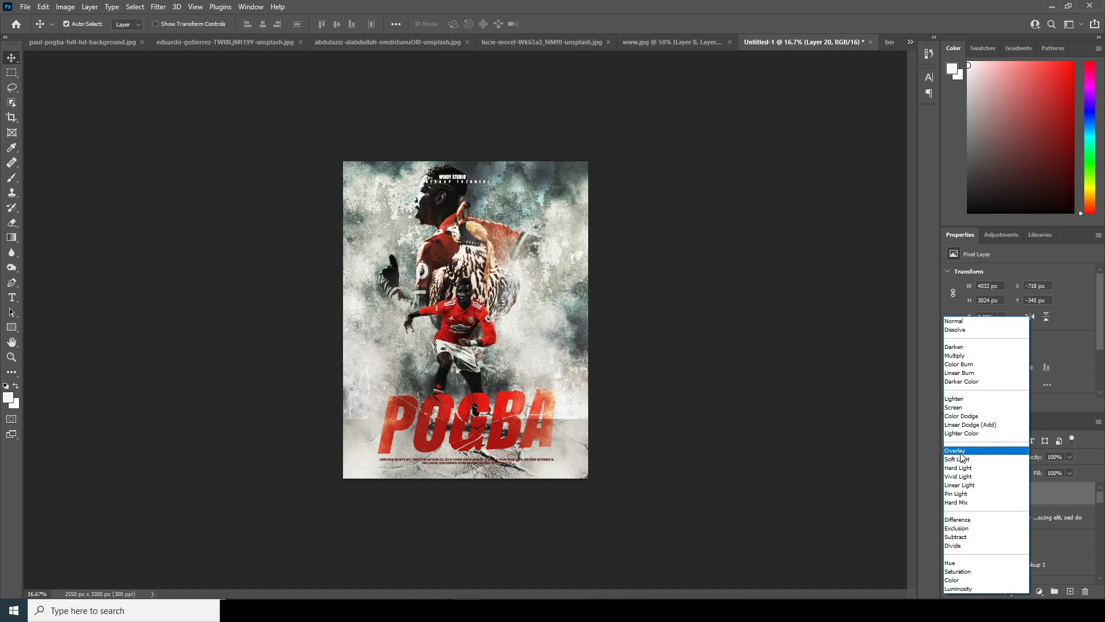
pyautogui.click(960, 454)
# - Scale the concrete texture layer to 112.82% and position it so that it covers the whole poster
pyautogui.hotkey('ctrl', 't')
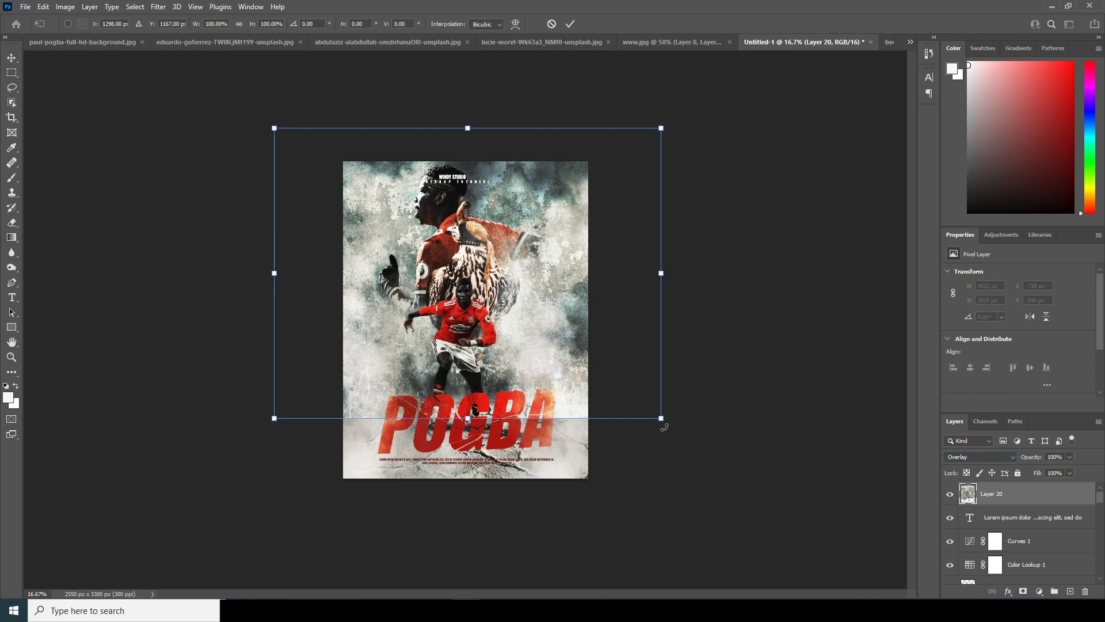
pyautogui.moveTo(662, 418); pyautogui.dragTo(683, 436)
pyautogui.moveTo(597, 399); pyautogui.dragTo(607, 440)
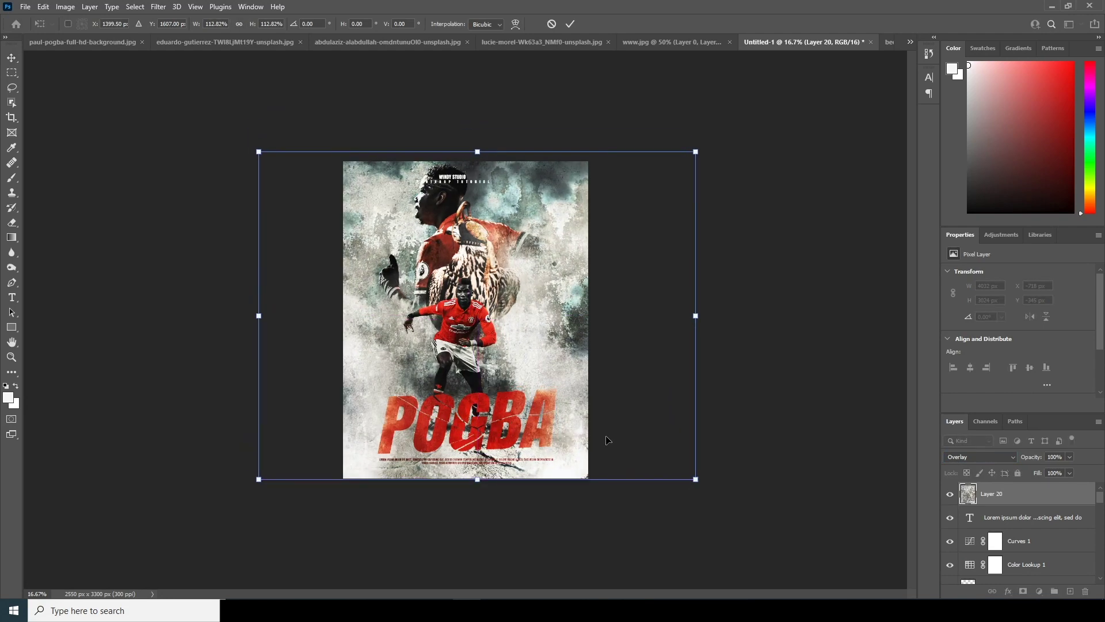
pyautogui.press('Return')
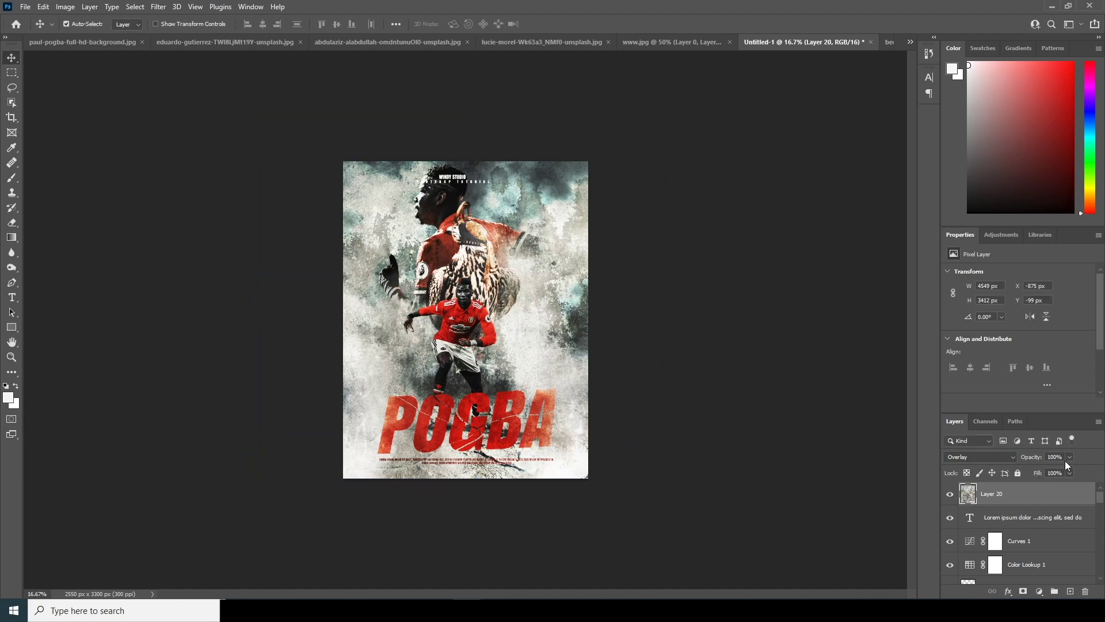
# - Reduce the concrete texture layer's opacity to 50% and deselect the layer
pyautogui.click(1069, 458)
pyautogui.click(1040, 469)
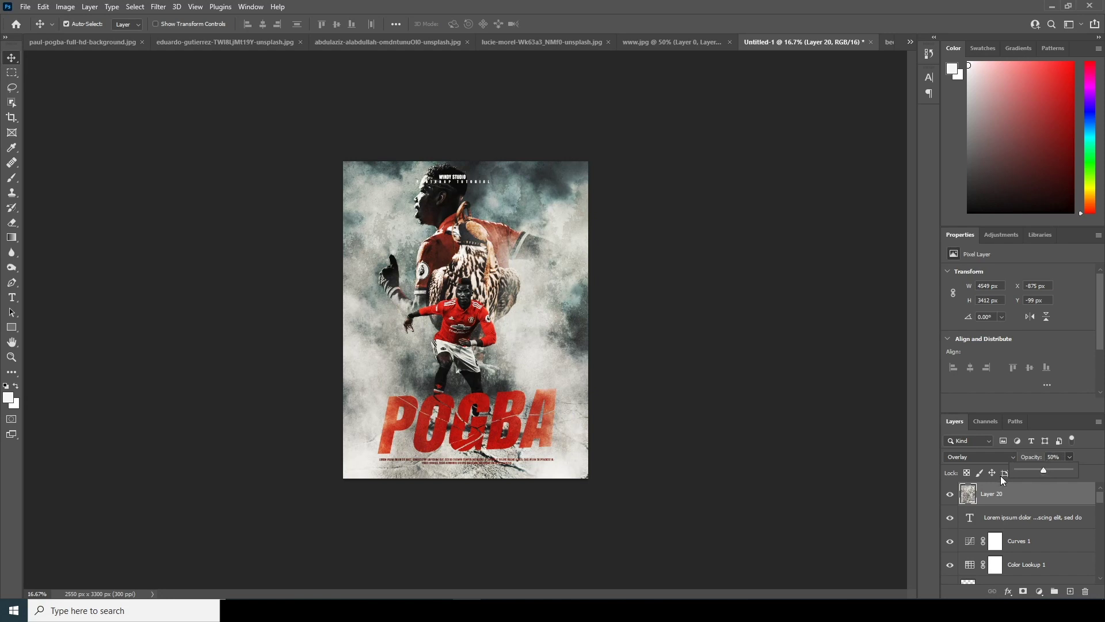
pyautogui.click(672, 403)
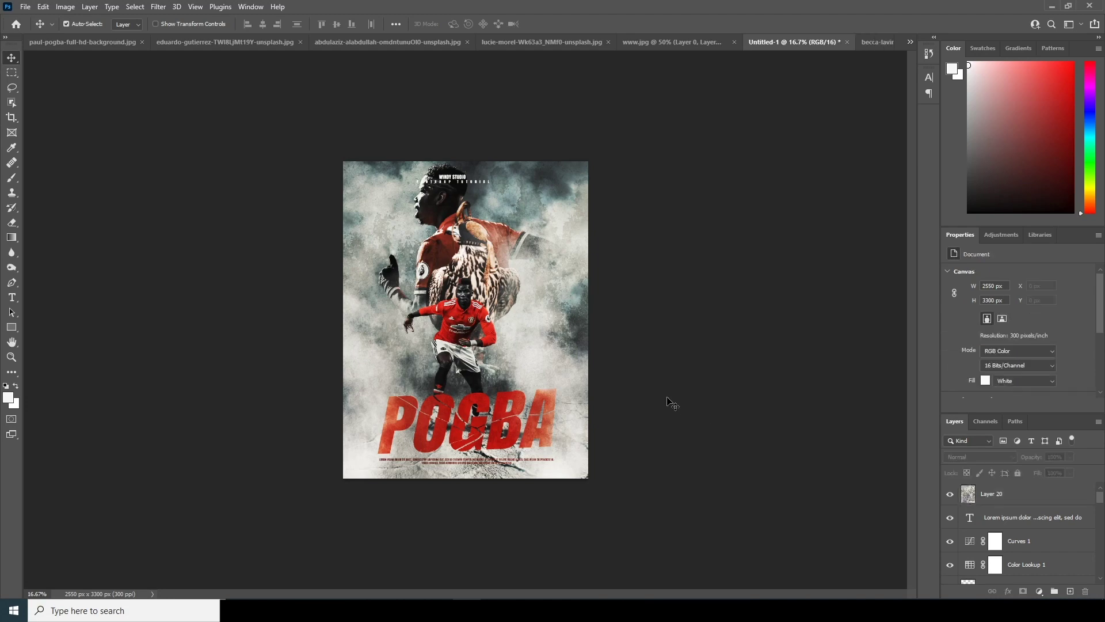